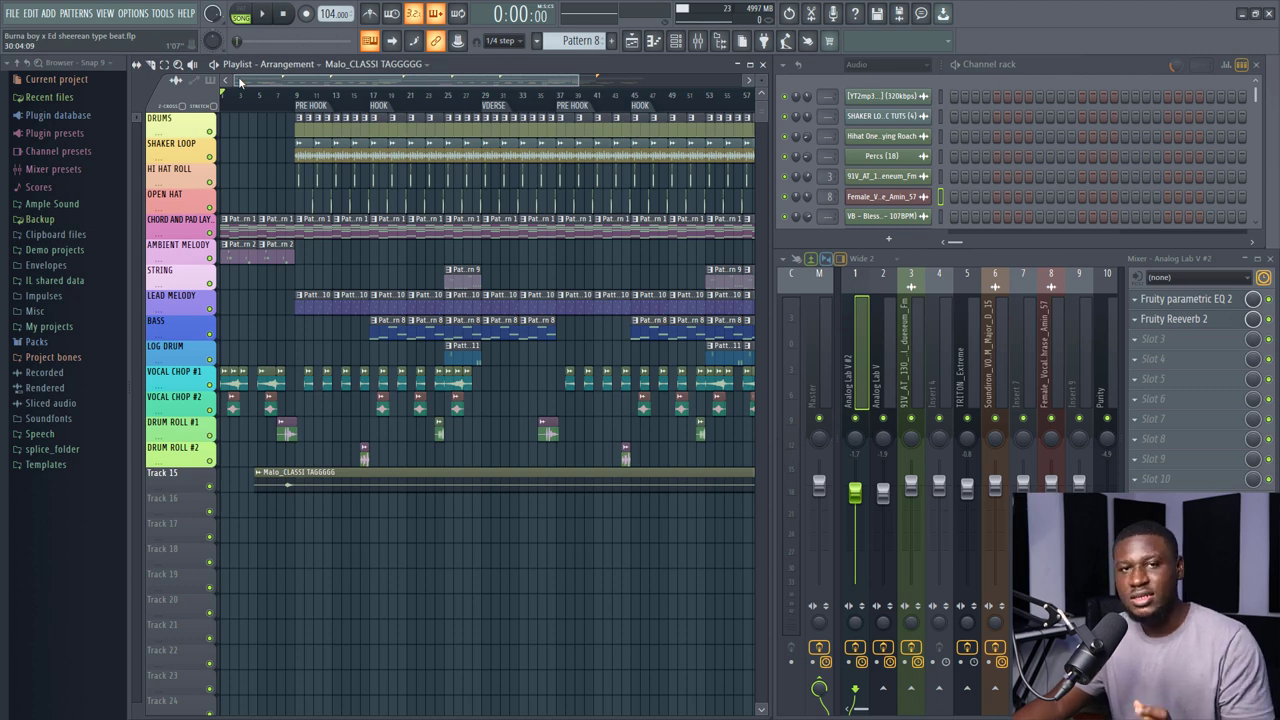
Play the song from the top through intro, pre-hook and hook, zooming the playlist to follow
{"action": "key", "text": "space"}
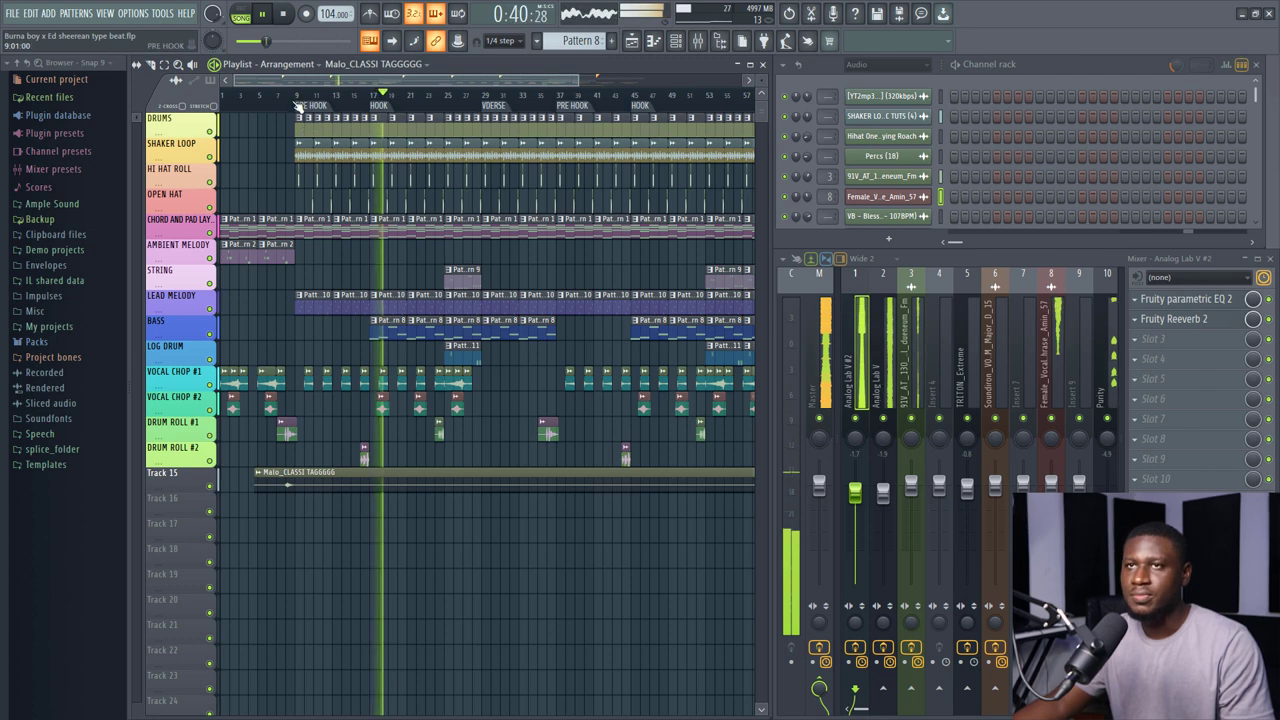
{"action": "scroll", "coordinate": [293, 106], "scroll_direction": "up", "scroll_amount": 2}
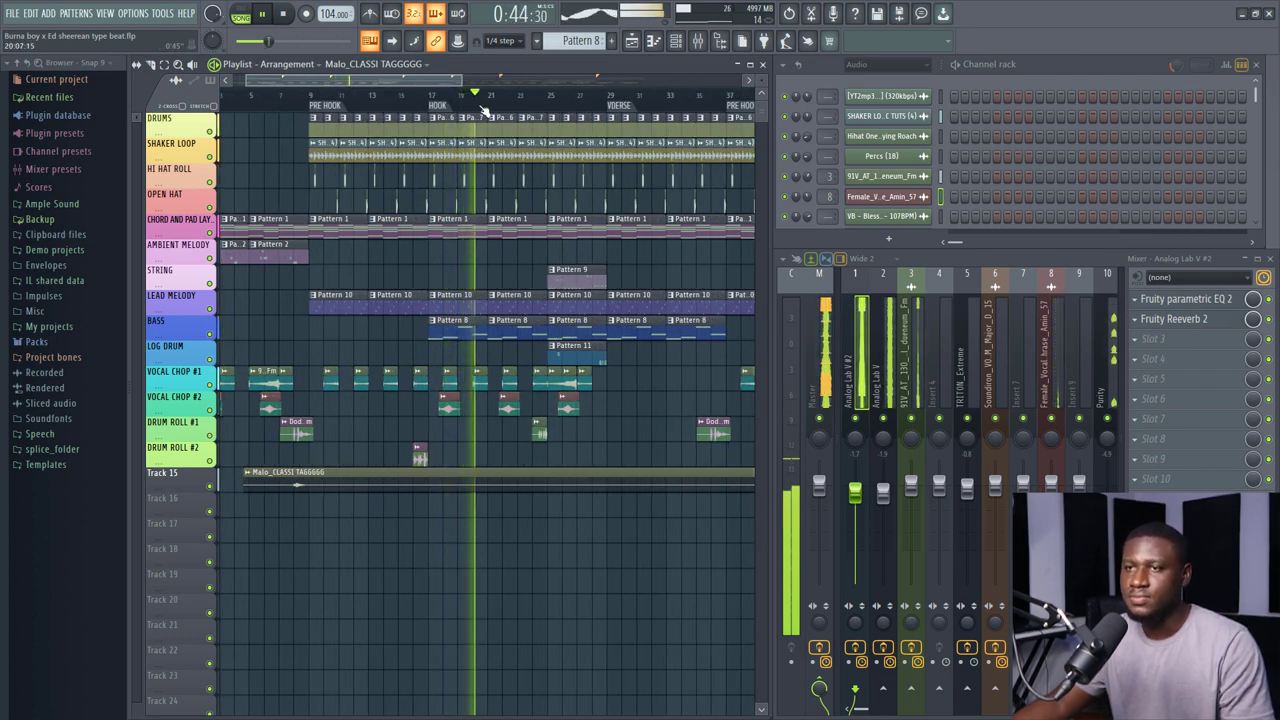
{"action": "scroll", "coordinate": [481, 108], "scroll_direction": "down", "scroll_amount": 1}
{"action": "scroll", "coordinate": [481, 108], "scroll_direction": "down", "scroll_amount": 1}
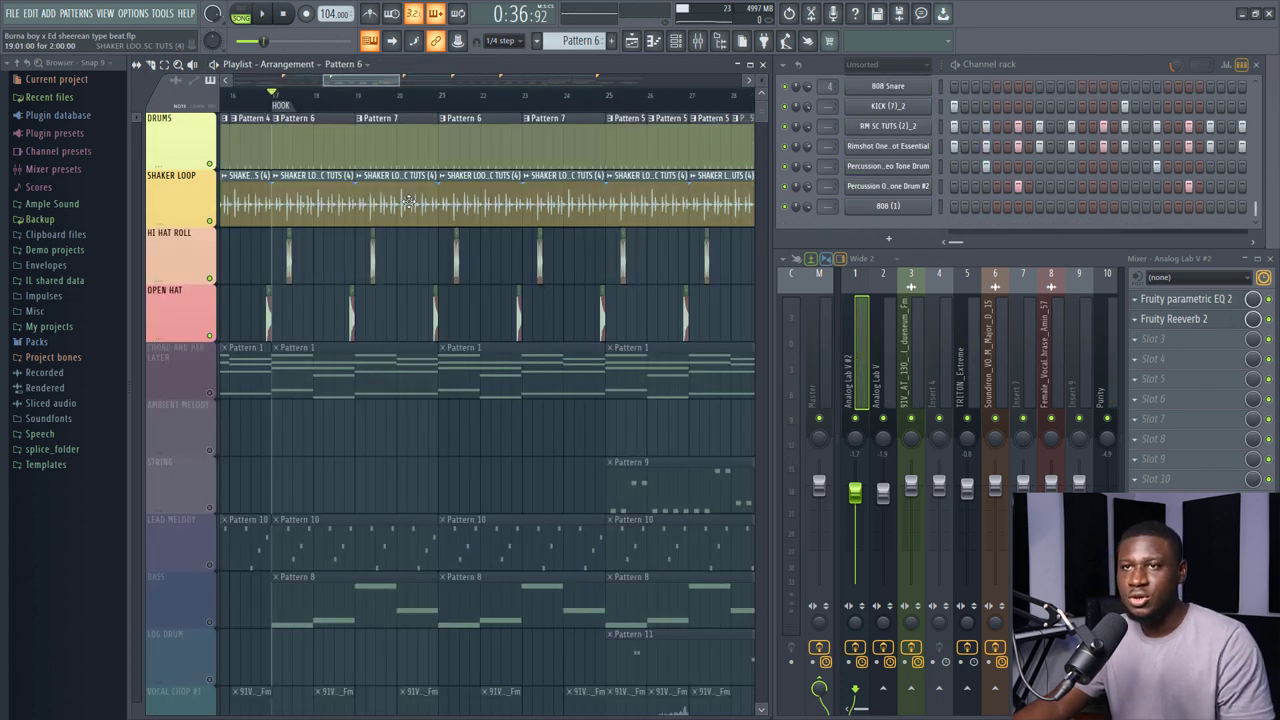
{"action": "key", "text": "space"}
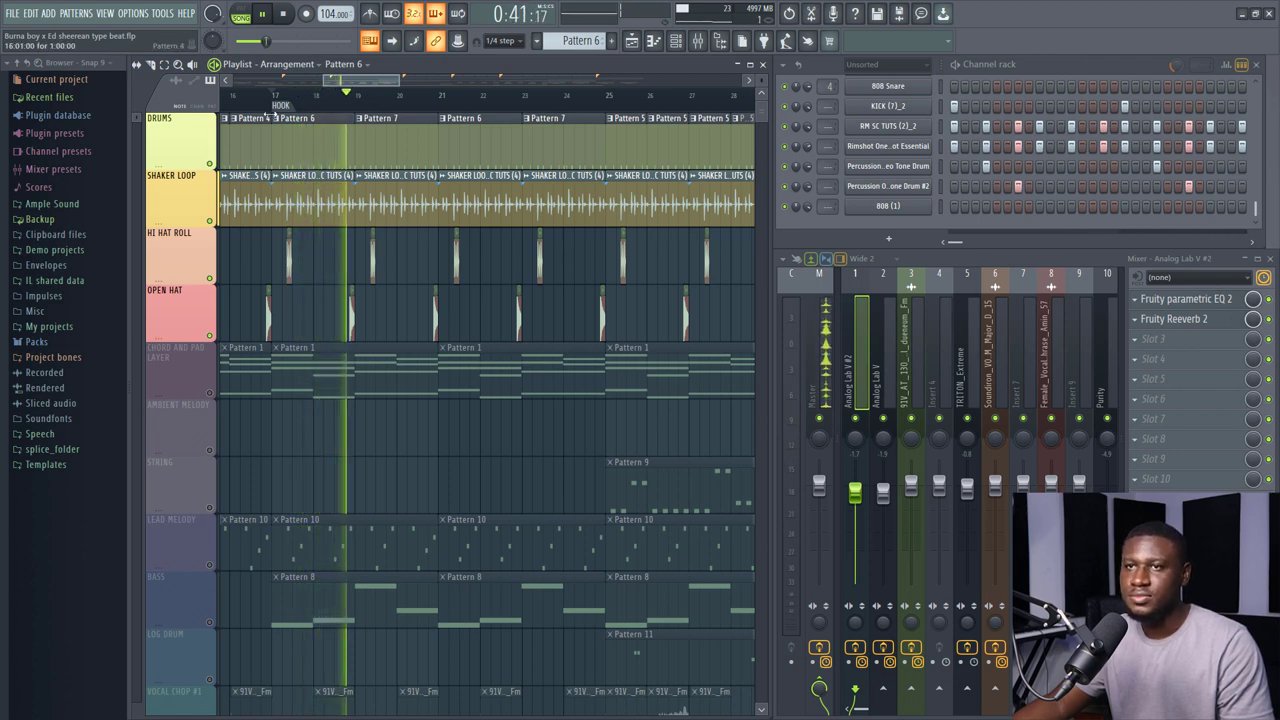
{"action": "key", "text": "space"}
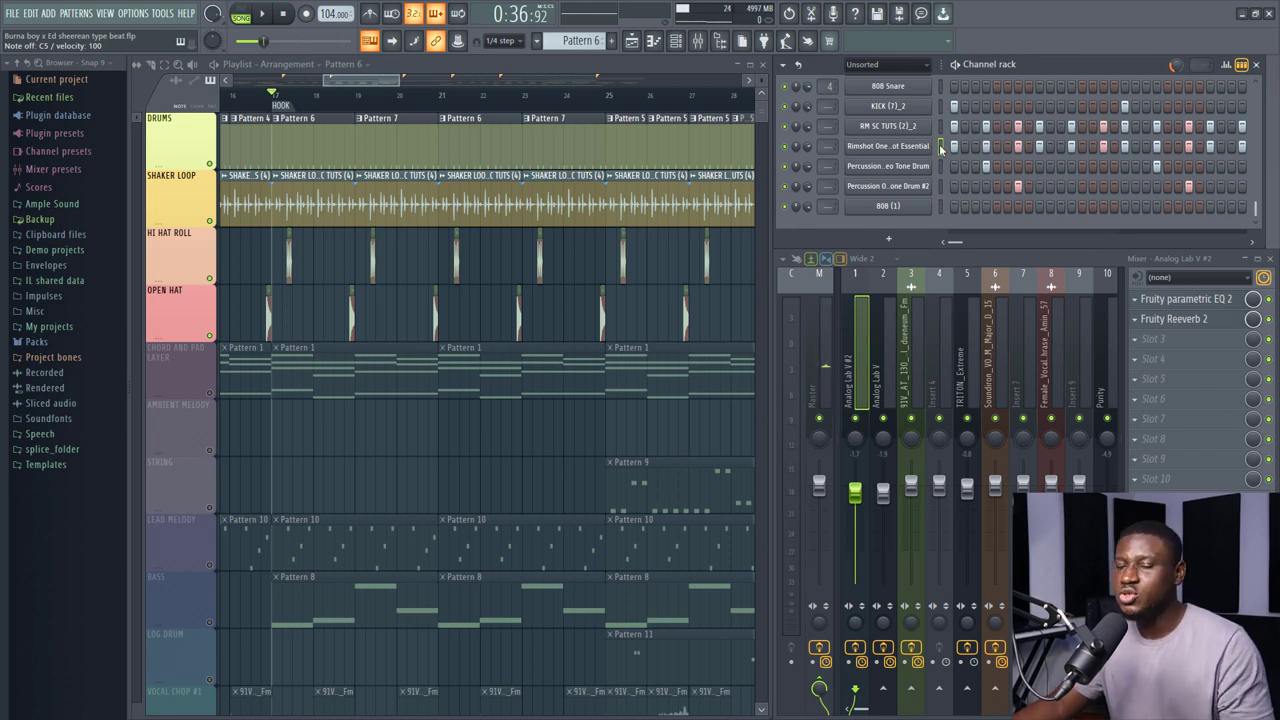
{"action": "left_click", "coordinate": [940, 146]}
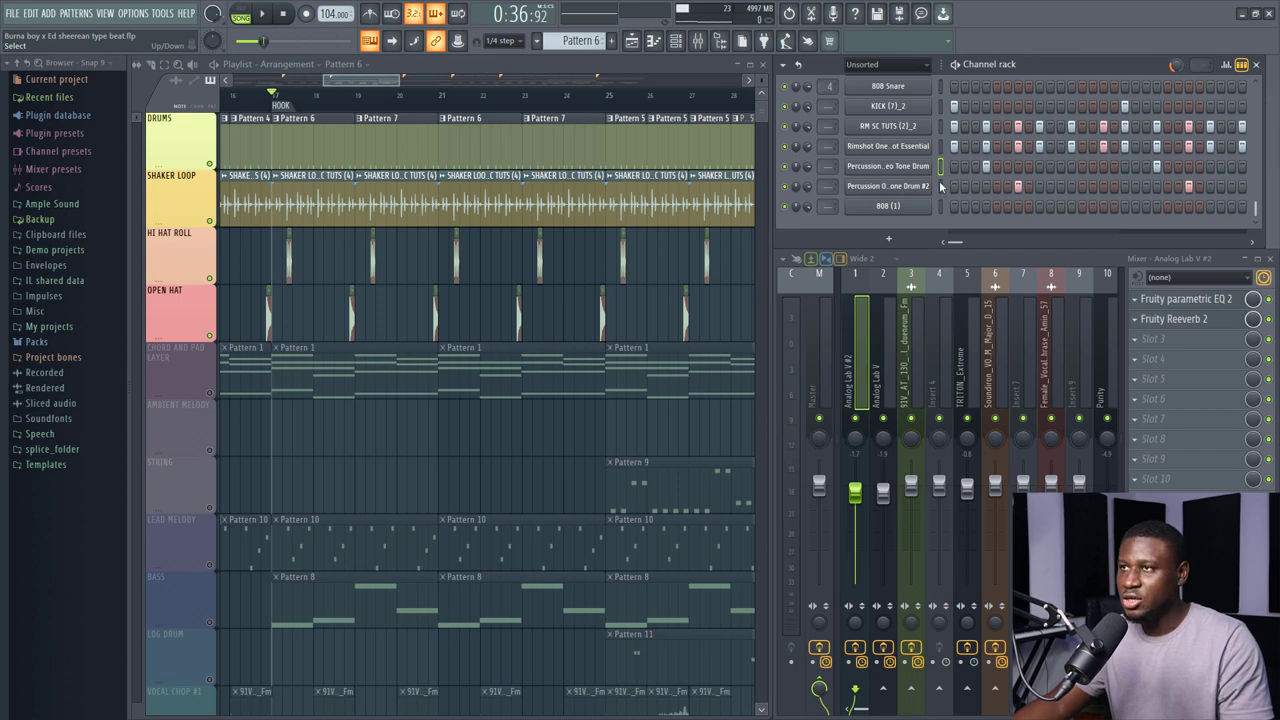
{"action": "left_click", "coordinate": [940, 186]}
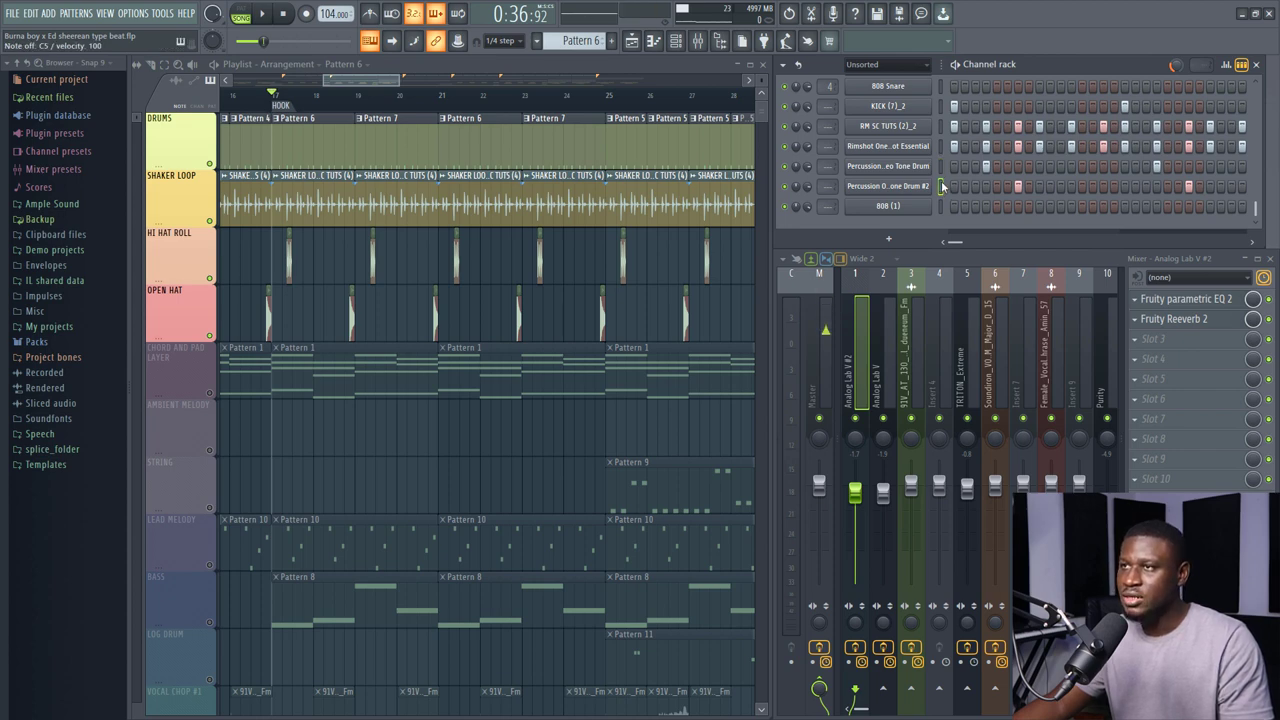
{"action": "left_click", "coordinate": [924, 188]}
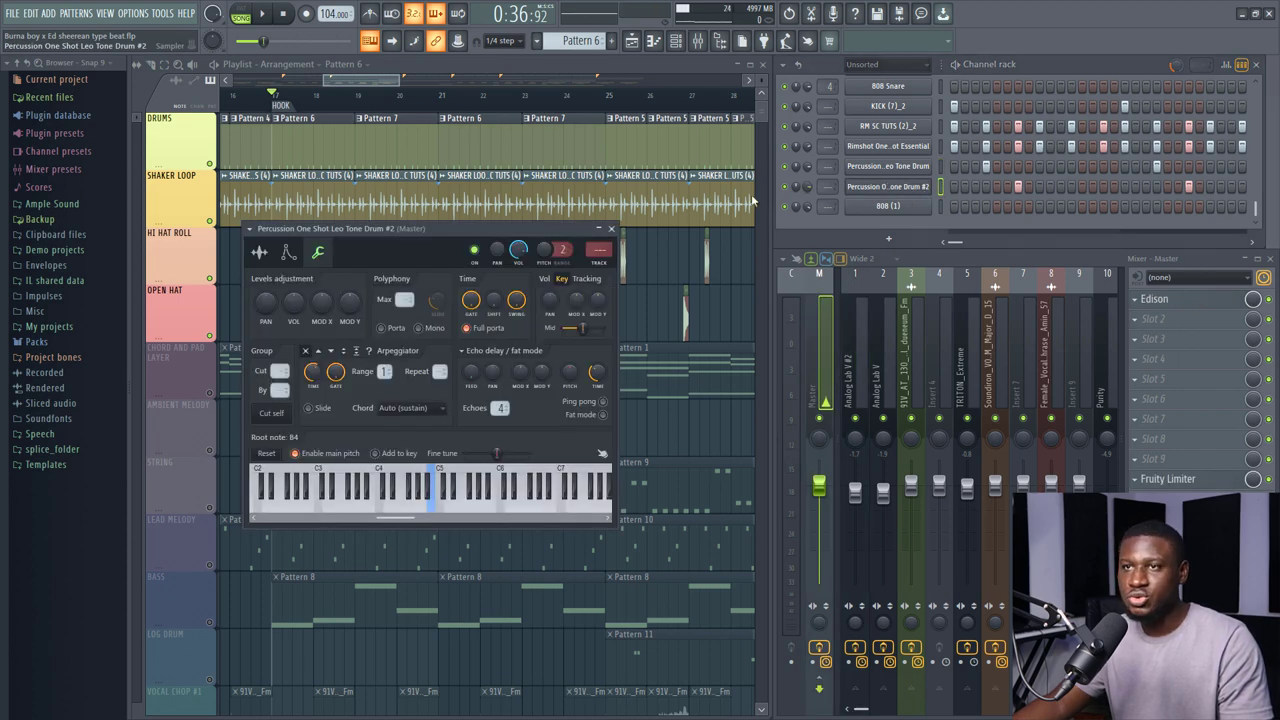
{"action": "left_click", "coordinate": [262, 254]}
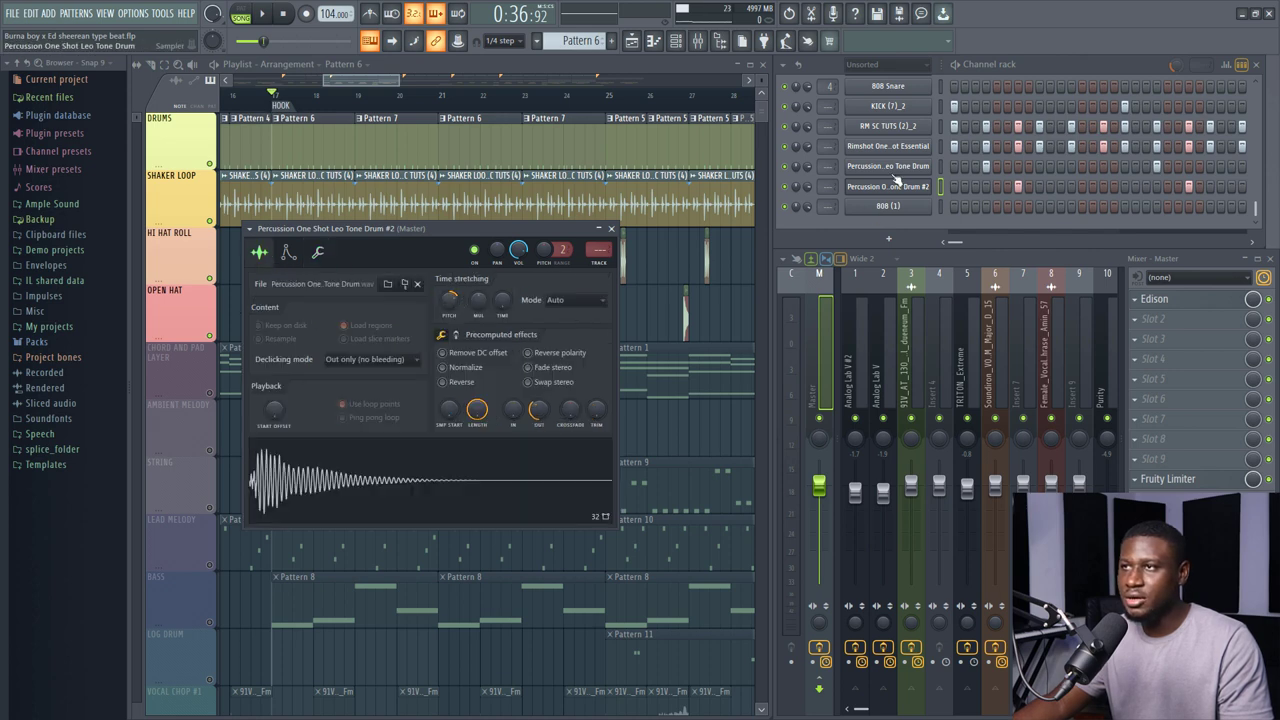
{"action": "left_click", "coordinate": [890, 167]}
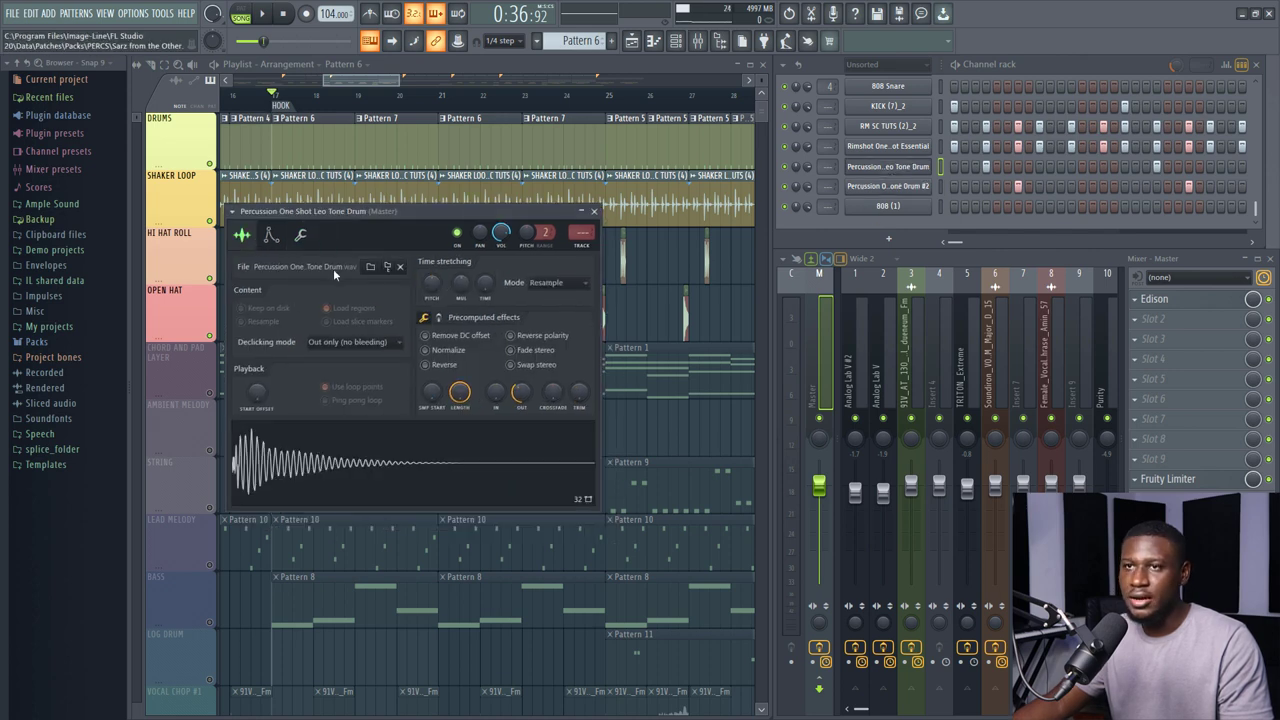
{"action": "left_click", "coordinate": [920, 189]}
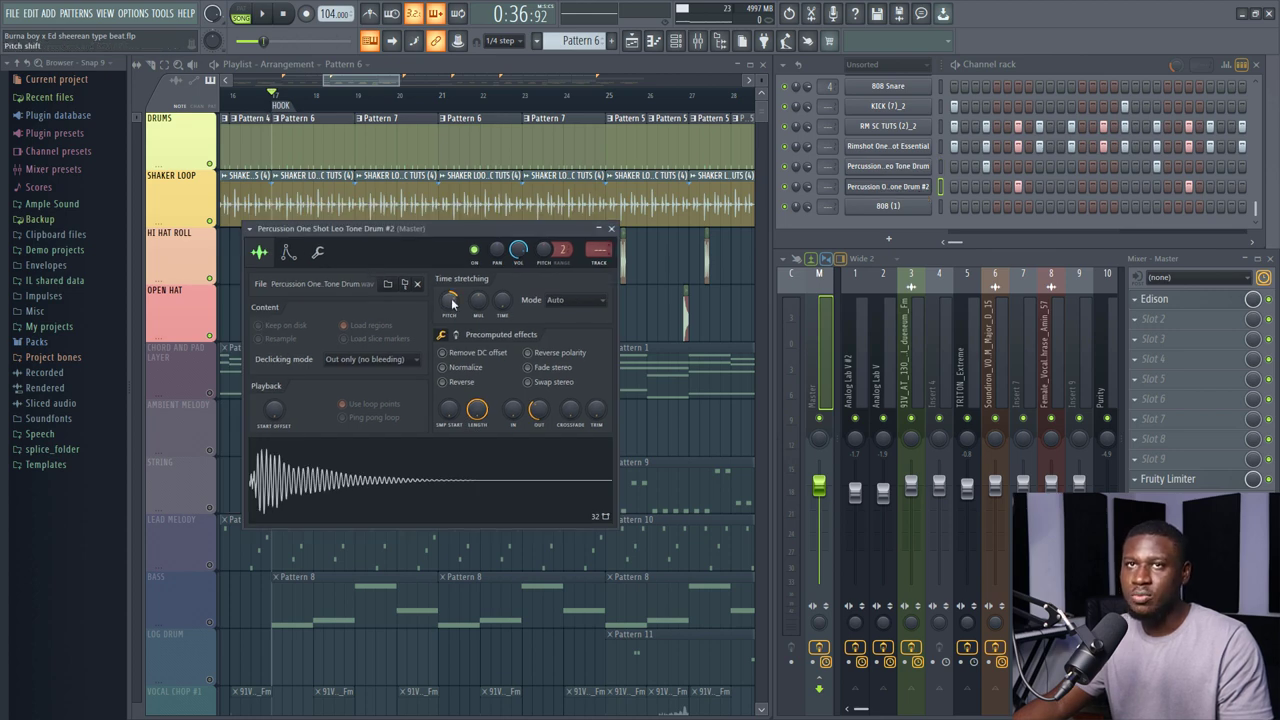
{"action": "left_click", "coordinate": [888, 186]}
{"action": "scroll", "coordinate": [947, 173], "scroll_direction": "up", "scroll_amount": 1}
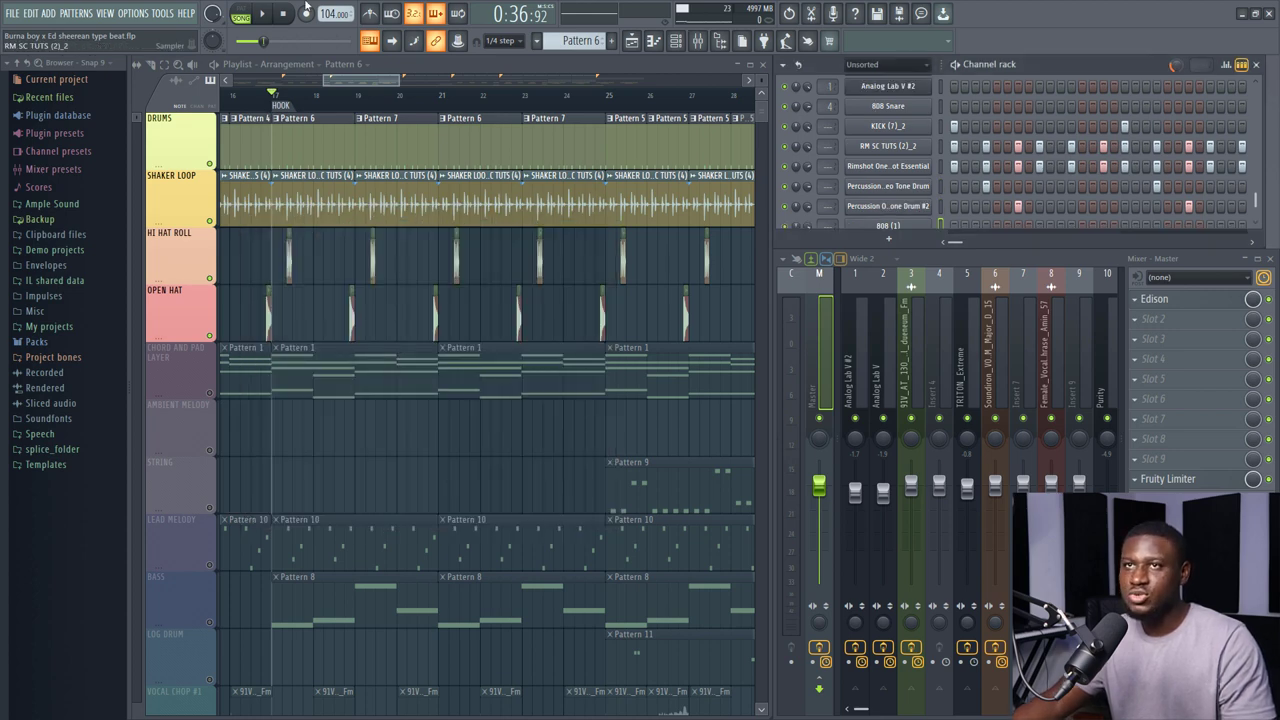
{"action": "key", "text": "space"}
{"action": "scroll", "coordinate": [815, 103], "scroll_direction": "down", "scroll_amount": 1}
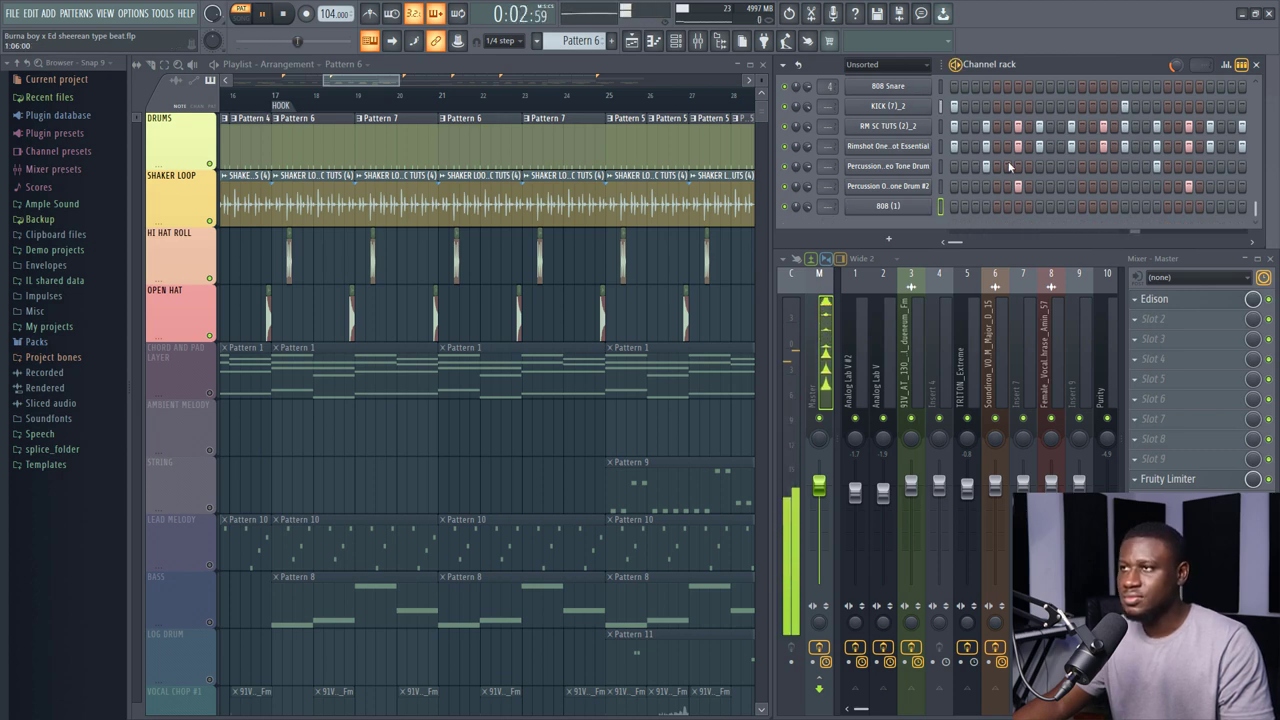
Stop playback, switch to Song mode, and inspect the hi-hat and Percs (18) clips' sample settings
{"action": "key", "text": "space"}
{"action": "left_click", "coordinate": [285, 95]}
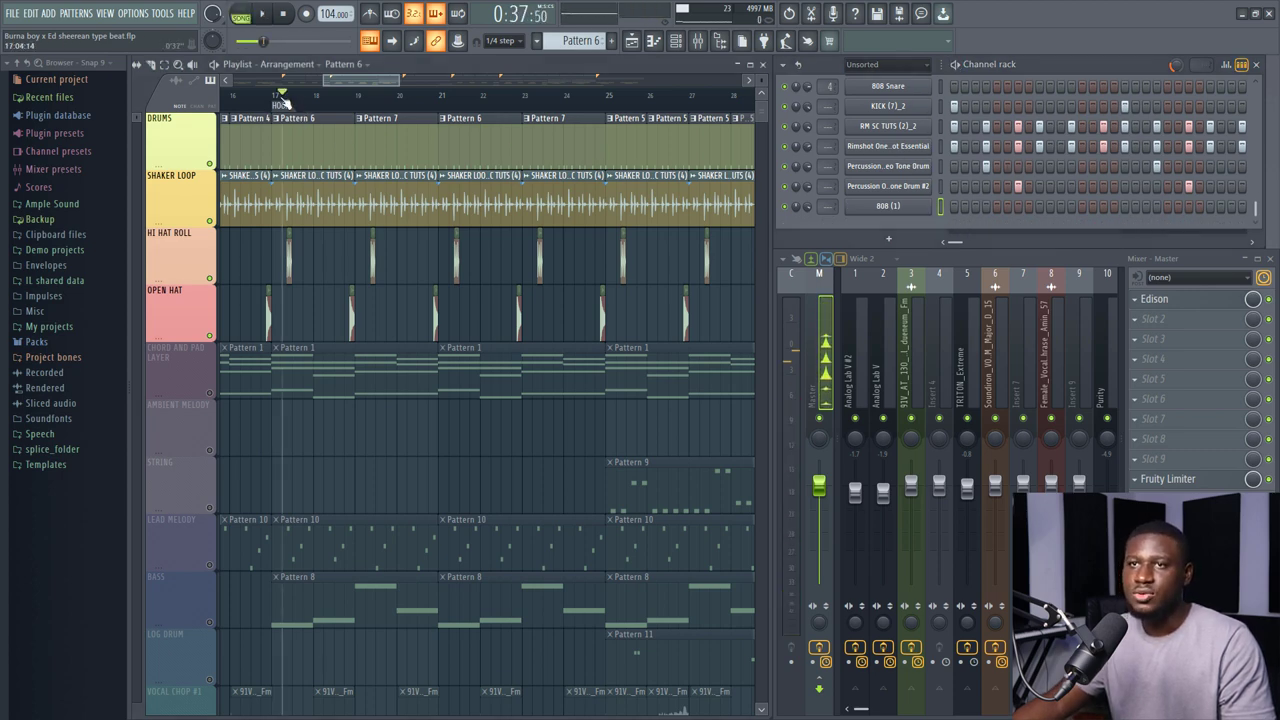
{"action": "scroll", "coordinate": [290, 97], "scroll_direction": "up", "scroll_amount": 4}
{"action": "left_click_drag", "start_coordinate": [337, 80], "coordinate": [330, 80]}
{"action": "double_click", "coordinate": [562, 260]}
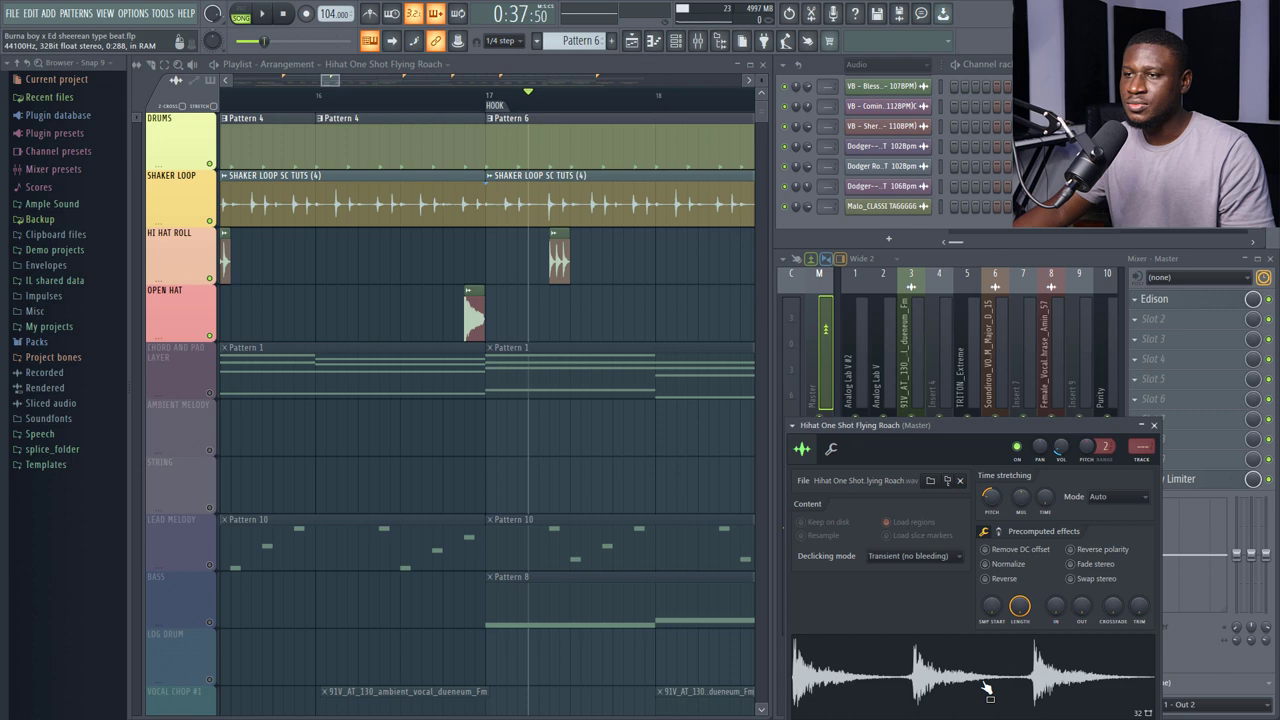
{"action": "double_click", "coordinate": [476, 325]}
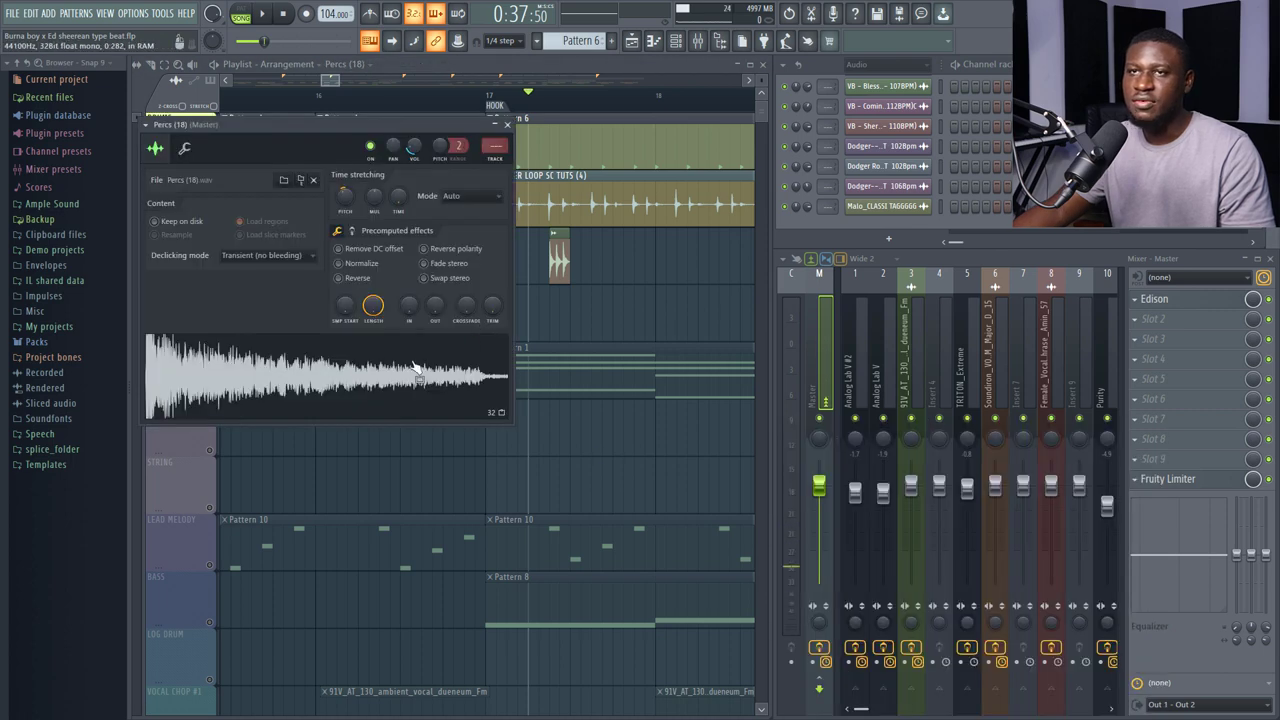
{"action": "left_click", "coordinate": [507, 124]}
{"action": "scroll", "coordinate": [422, 112], "scroll_direction": "down", "scroll_amount": 5}
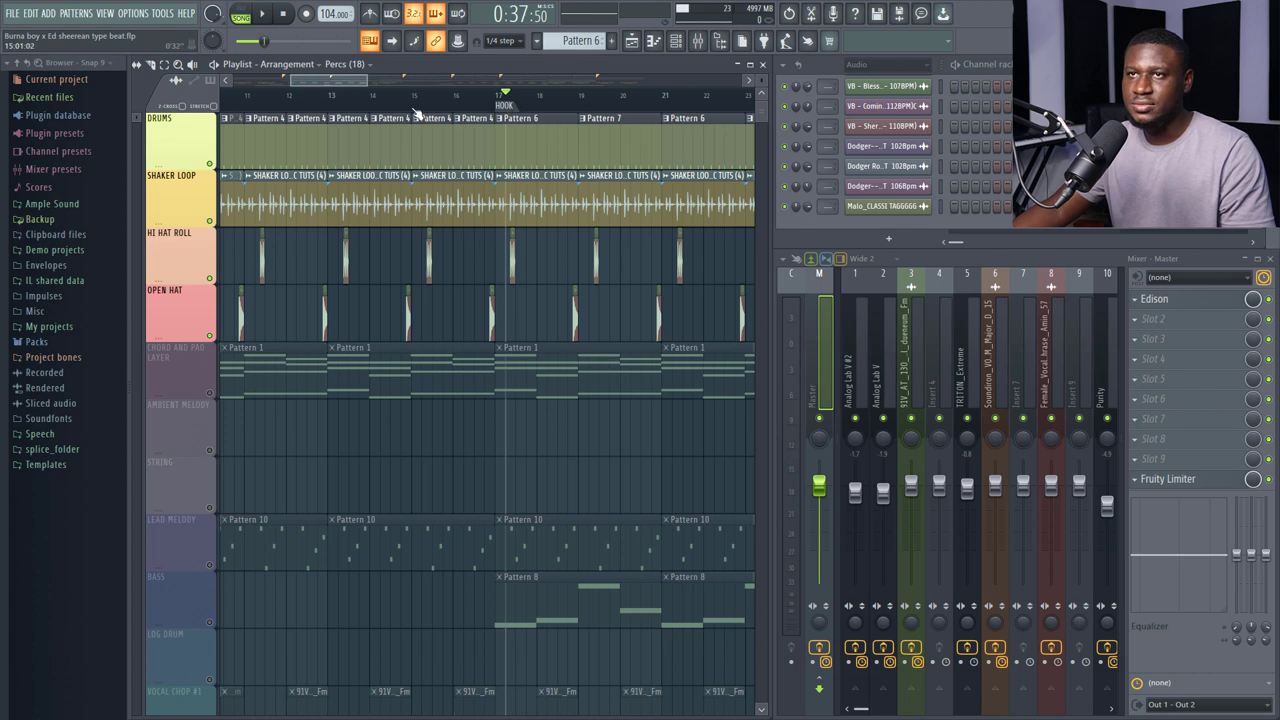
Play from near bar 15 into the start of the hook, then stop
{"action": "left_click", "coordinate": [410, 97]}
{"action": "key", "text": "space"}
{"action": "scroll", "coordinate": [497, 107], "scroll_direction": "up", "scroll_amount": 1}
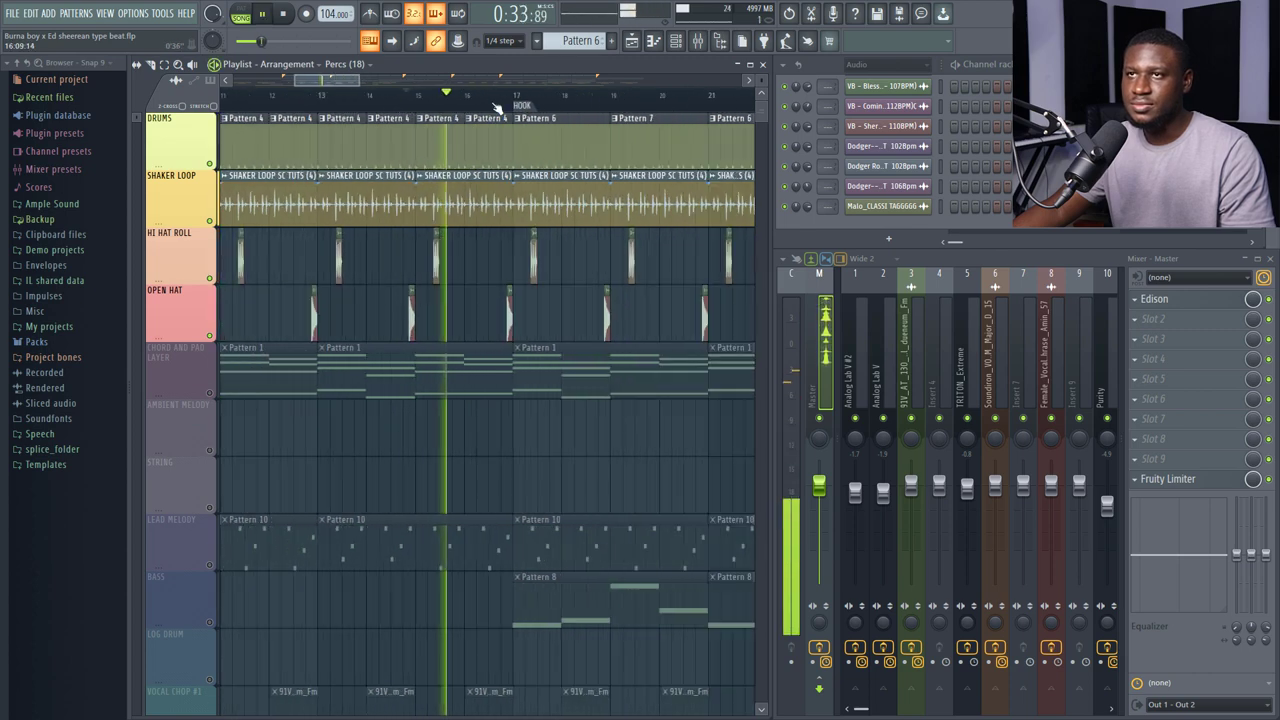
{"action": "left_click", "coordinate": [495, 98]}
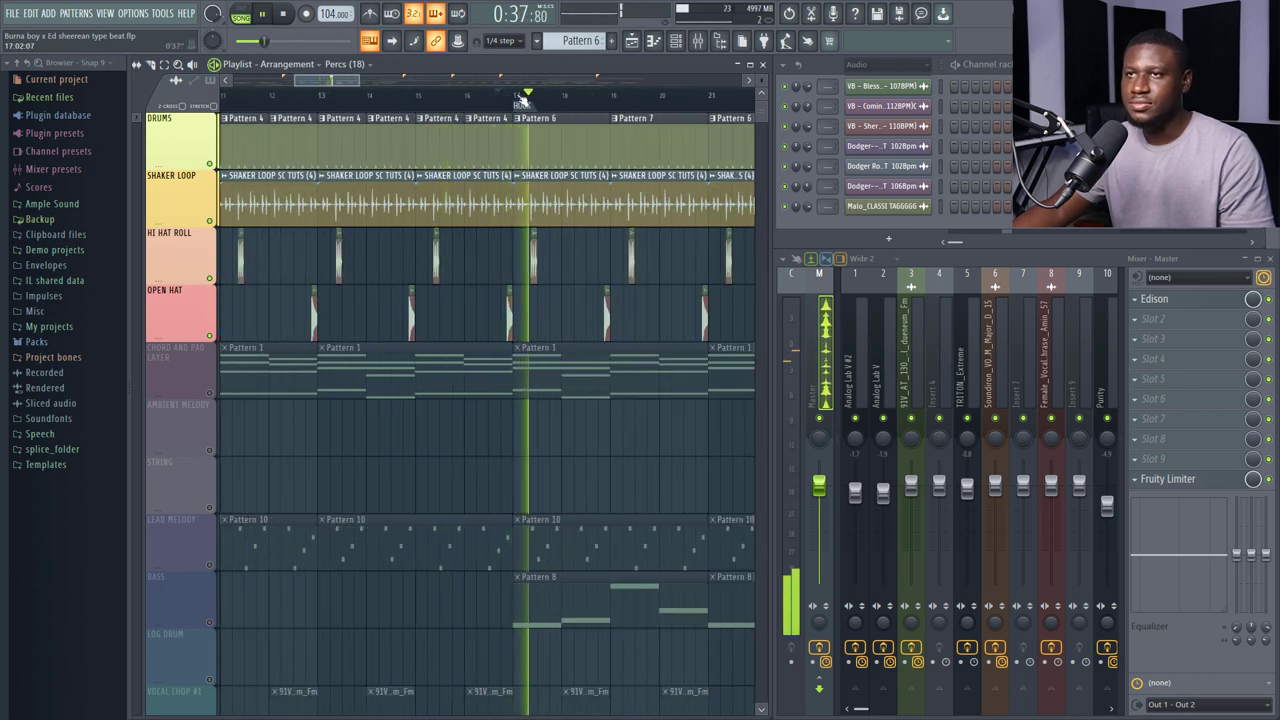
{"action": "scroll", "coordinate": [521, 100], "scroll_direction": "up", "scroll_amount": 2}
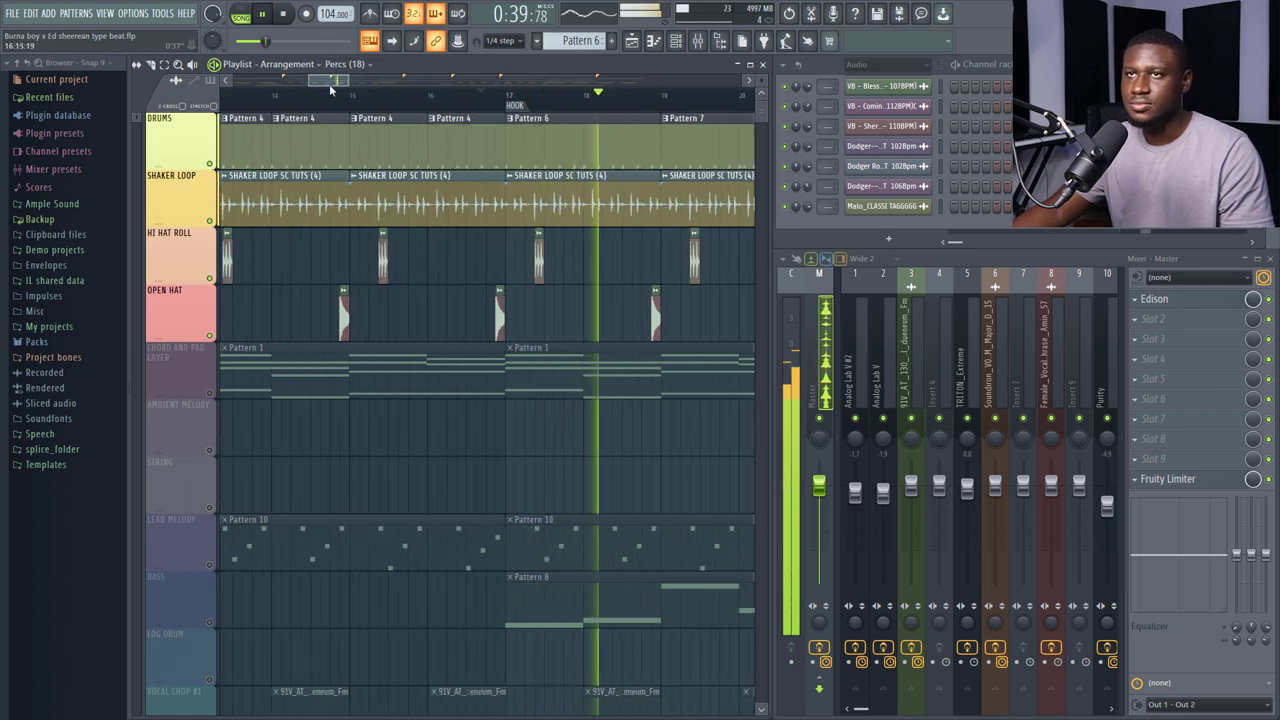
{"action": "left_click_drag", "start_coordinate": [331, 89], "coordinate": [343, 89]}
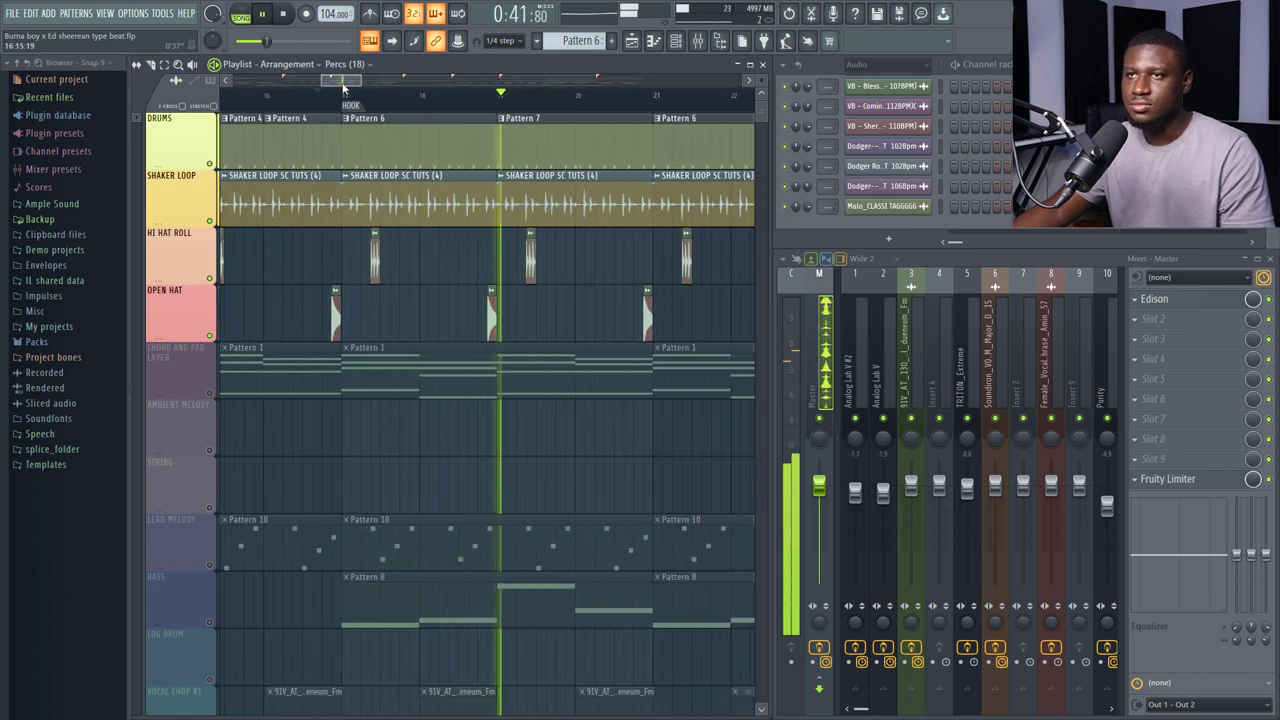
{"action": "key", "text": "space"}
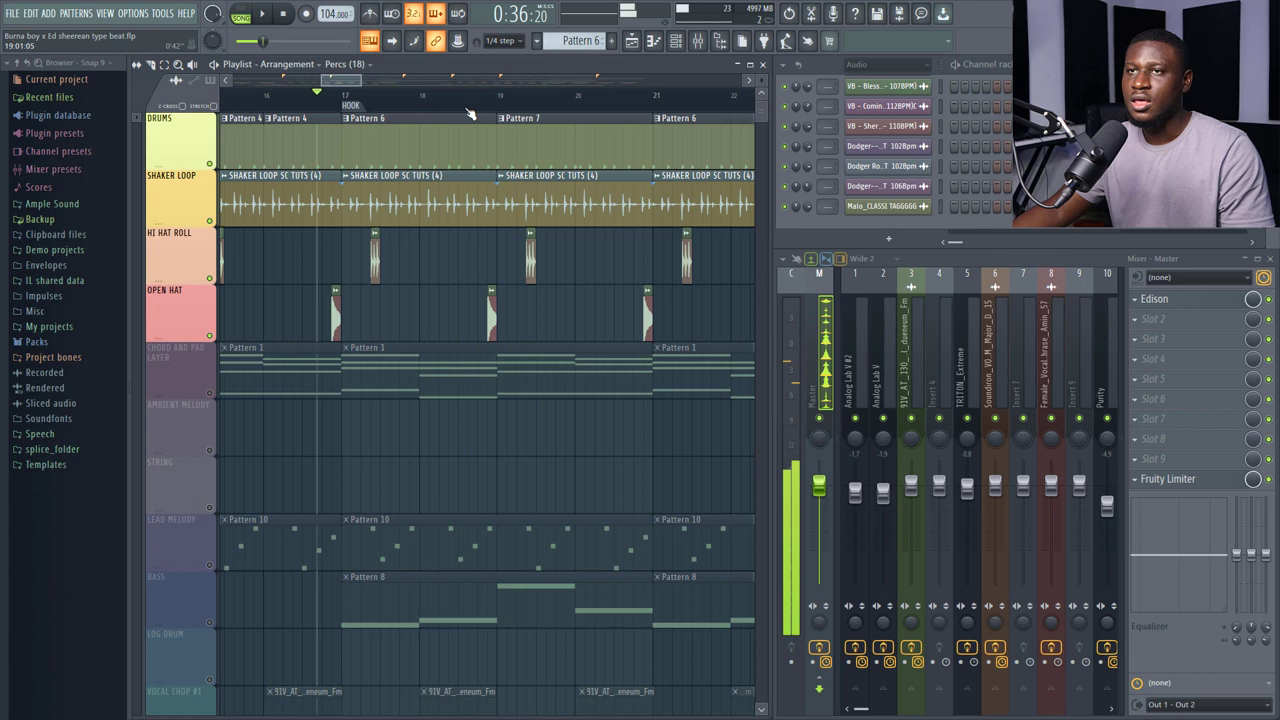
Reopen the HI HAT ROLL clip's sample settings and set the play position to bar 17
{"action": "scroll", "coordinate": [348, 102], "scroll_direction": "up", "scroll_amount": 2}
{"action": "double_click", "coordinate": [410, 268]}
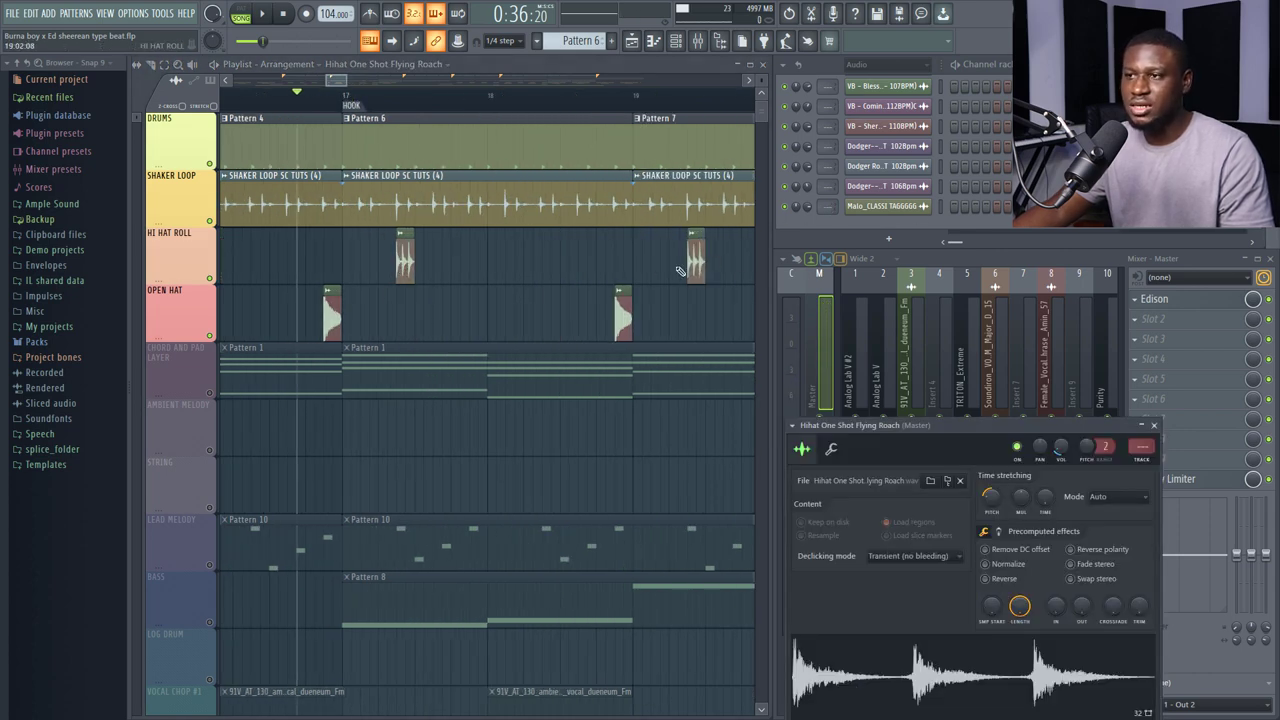
{"action": "scroll", "coordinate": [365, 103], "scroll_direction": "up", "scroll_amount": 3}
{"action": "left_click", "coordinate": [394, 97]}
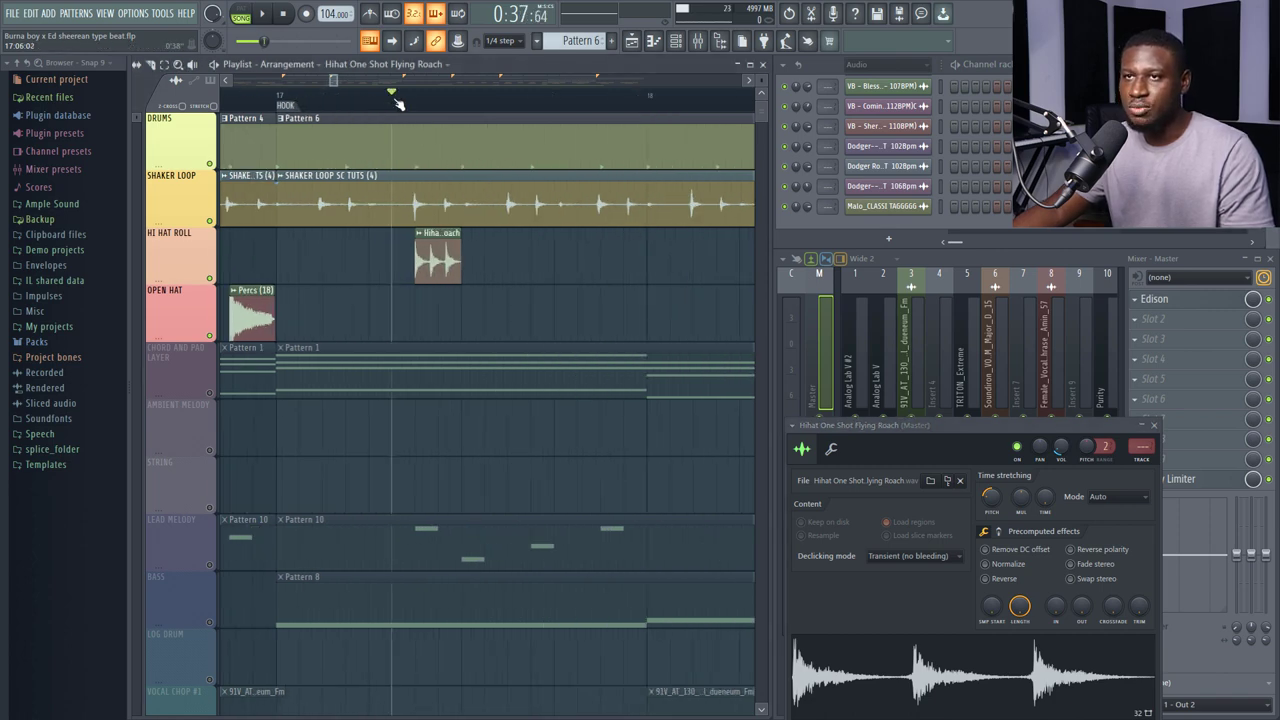
{"action": "scroll", "coordinate": [397, 104], "scroll_direction": "up", "scroll_amount": 1}
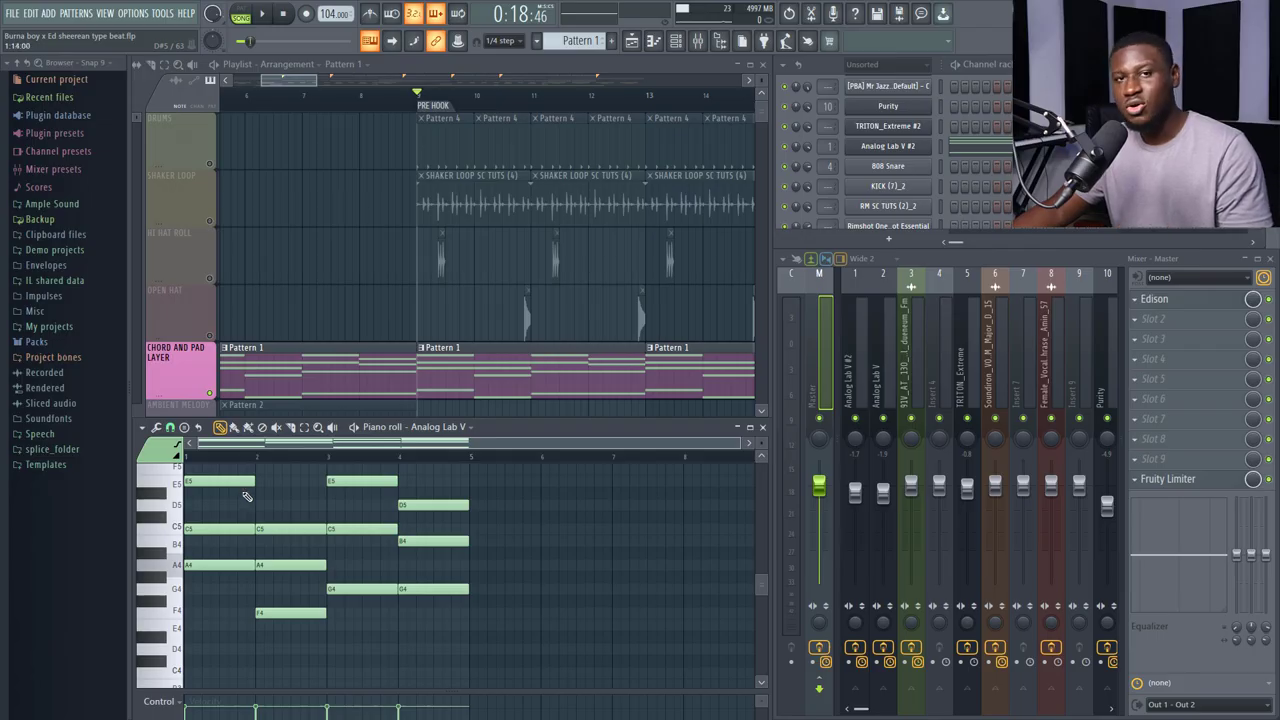
{"action": "key", "text": "space"}
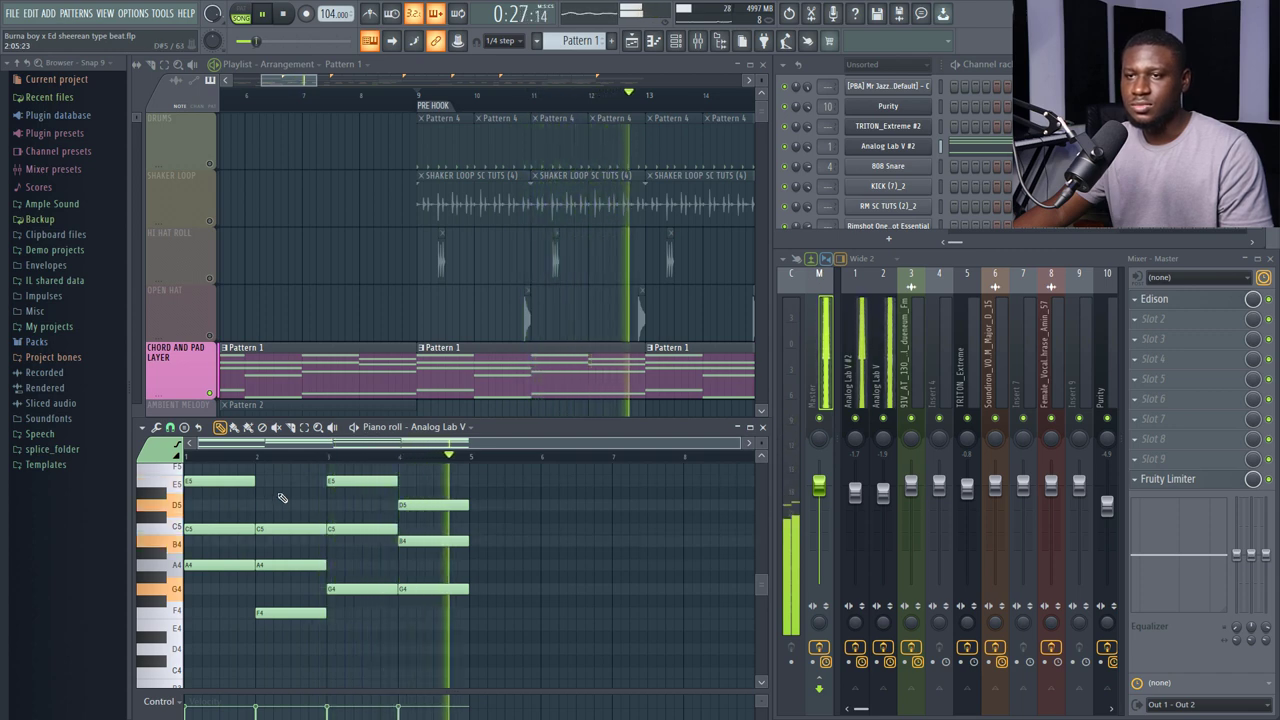
{"action": "key", "text": "space"}
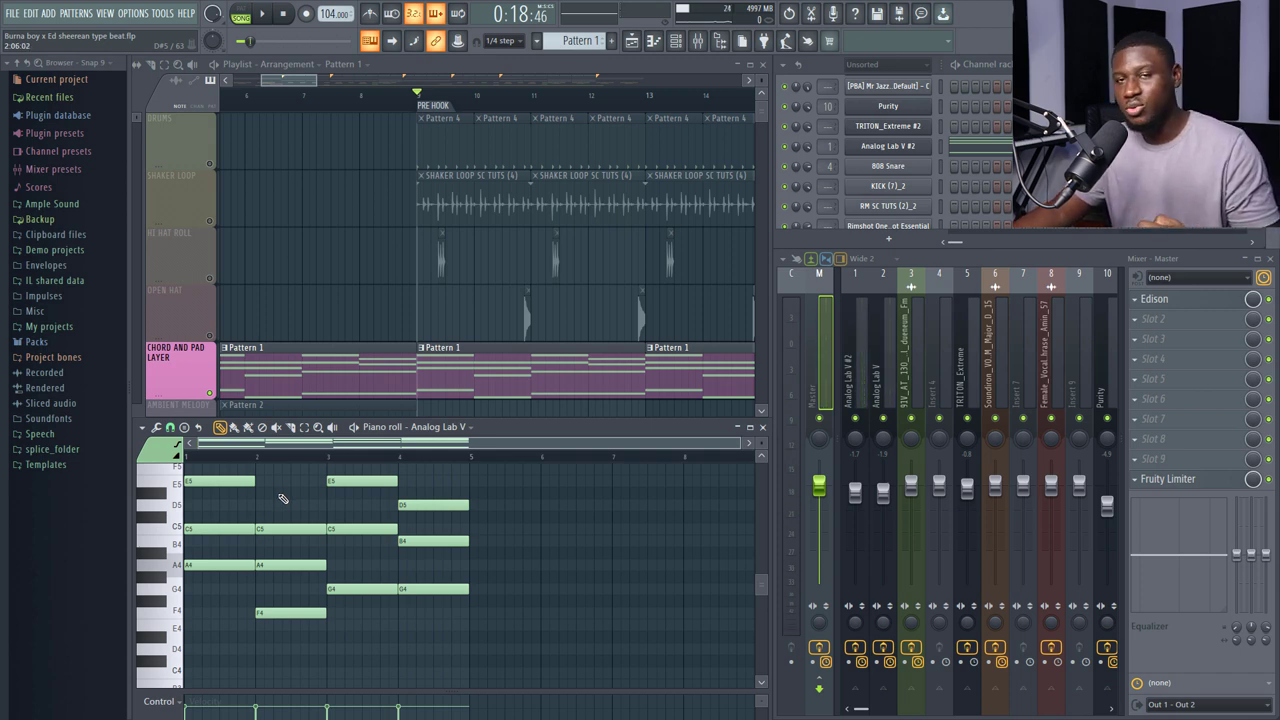
{"action": "scroll", "coordinate": [283, 498], "scroll_direction": "up", "scroll_amount": 2}
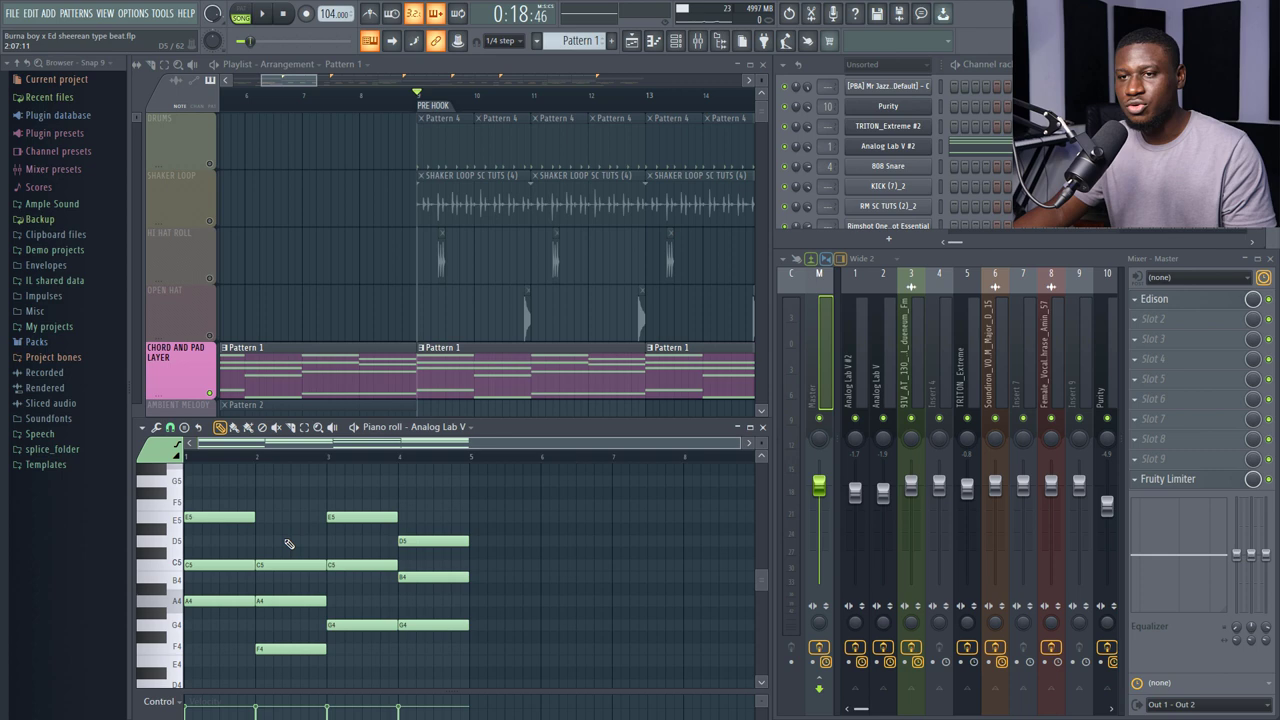
{"action": "scroll", "coordinate": [288, 543], "scroll_direction": "down", "scroll_amount": 4}
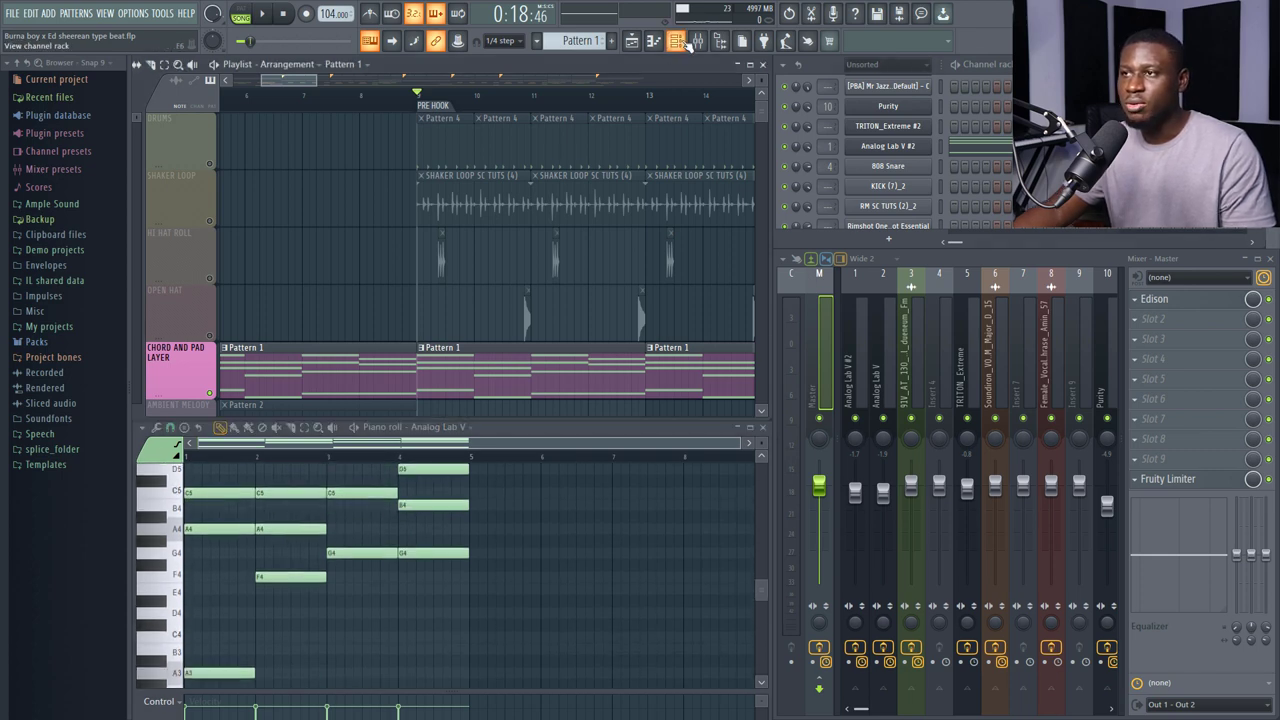
{"action": "scroll", "coordinate": [1010, 145], "scroll_direction": "down", "scroll_amount": 4}
{"action": "scroll", "coordinate": [888, 150], "scroll_direction": "up", "scroll_amount": 5}
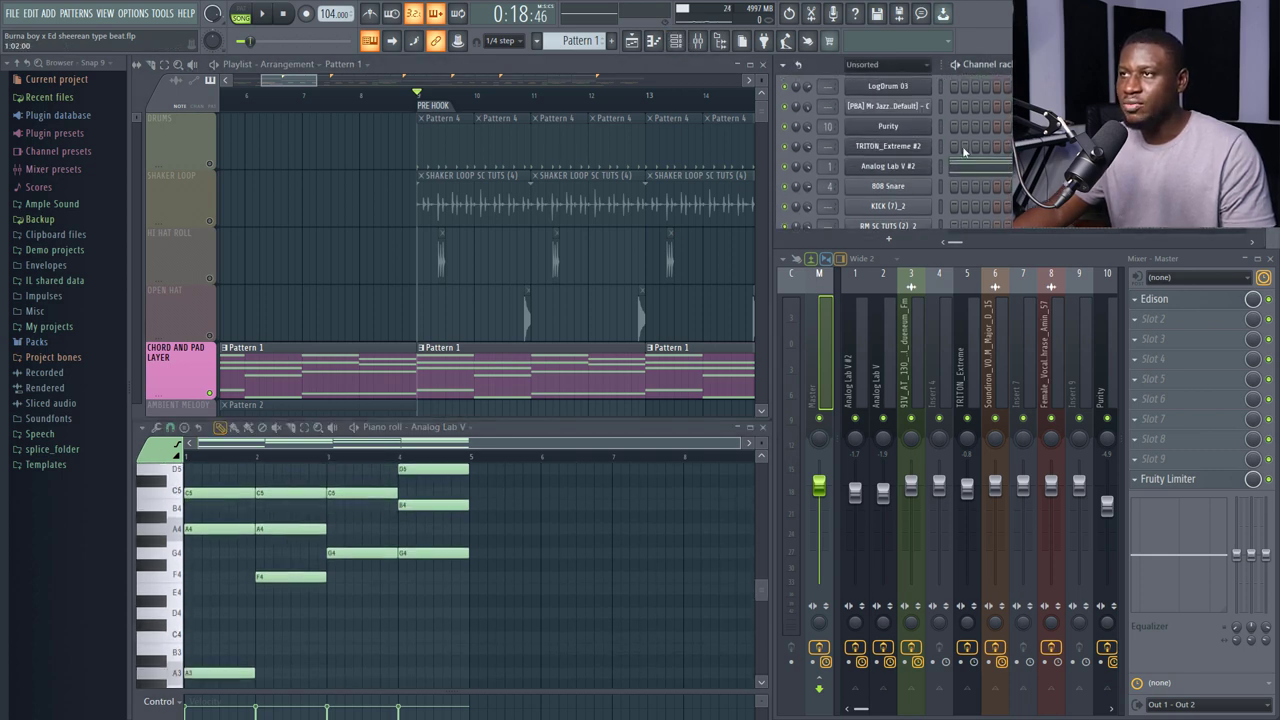
Show the Analog Lab V #2 instrument's preset, then close its window
{"action": "left_click", "coordinate": [878, 166]}
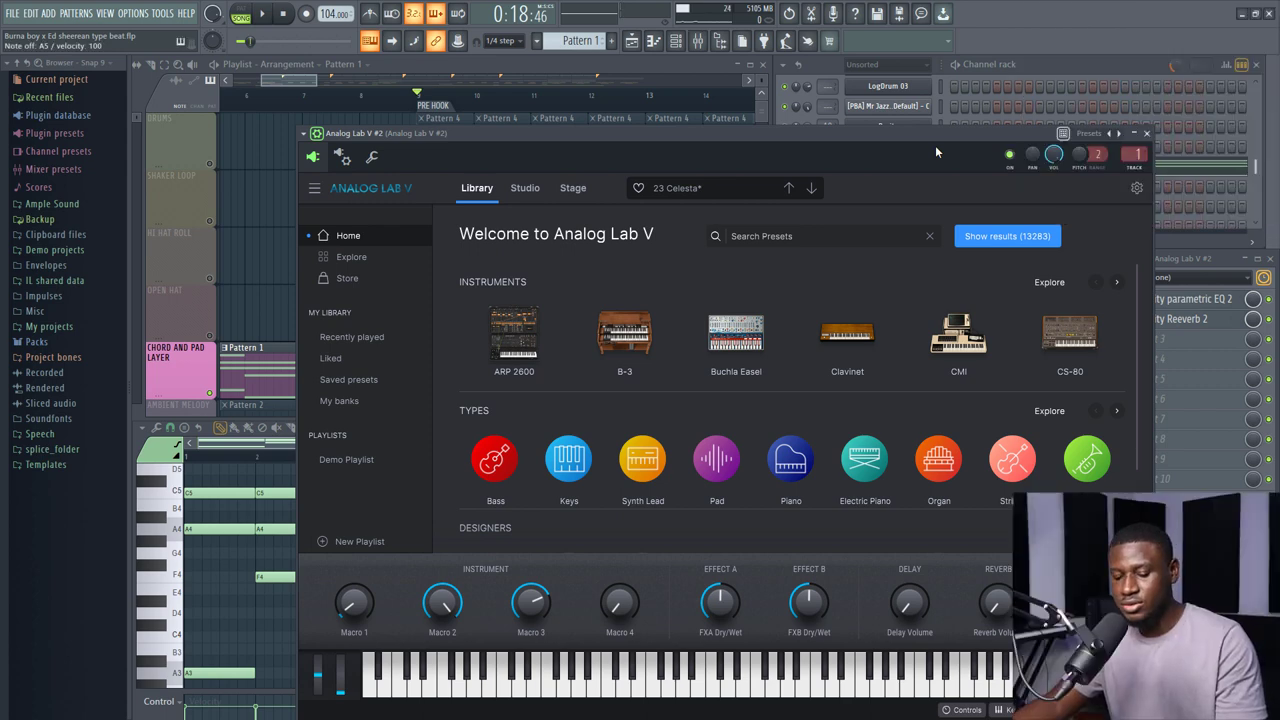
{"action": "left_click", "coordinate": [1003, 156]}
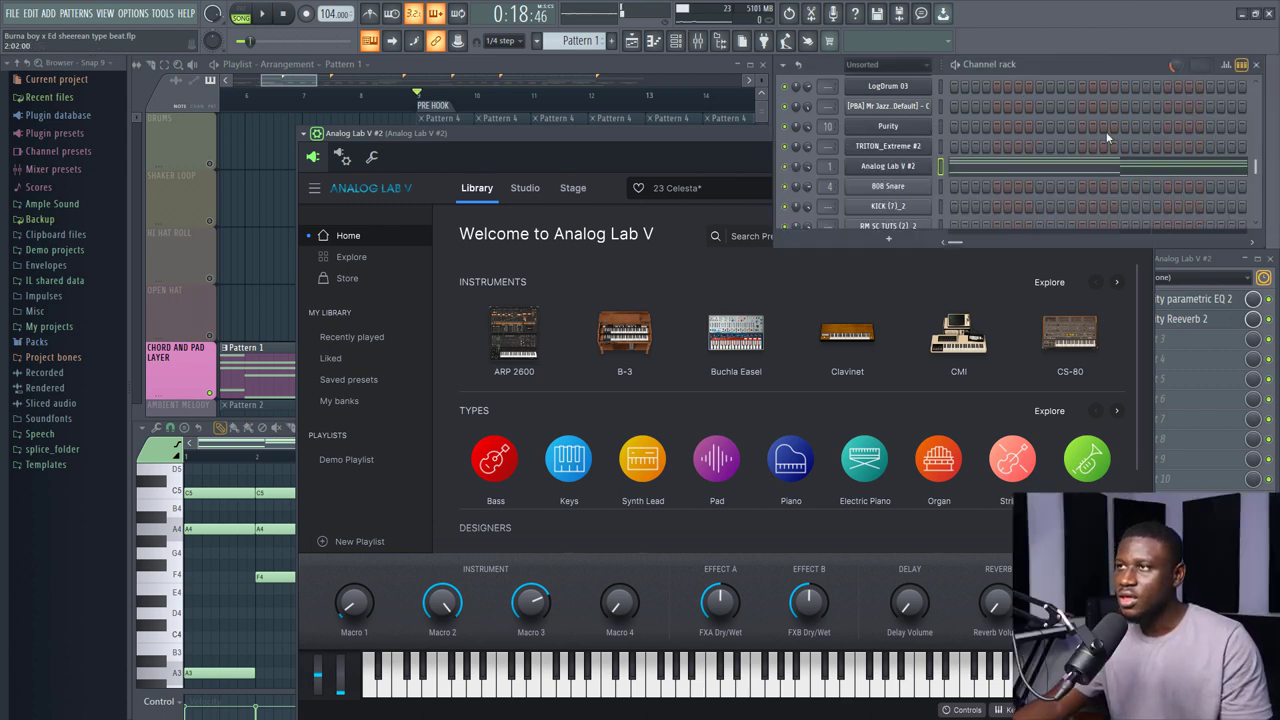
{"action": "scroll", "coordinate": [1003, 156], "scroll_direction": "up", "scroll_amount": 2}
{"action": "scroll", "coordinate": [980, 152], "scroll_direction": "up", "scroll_amount": 6}
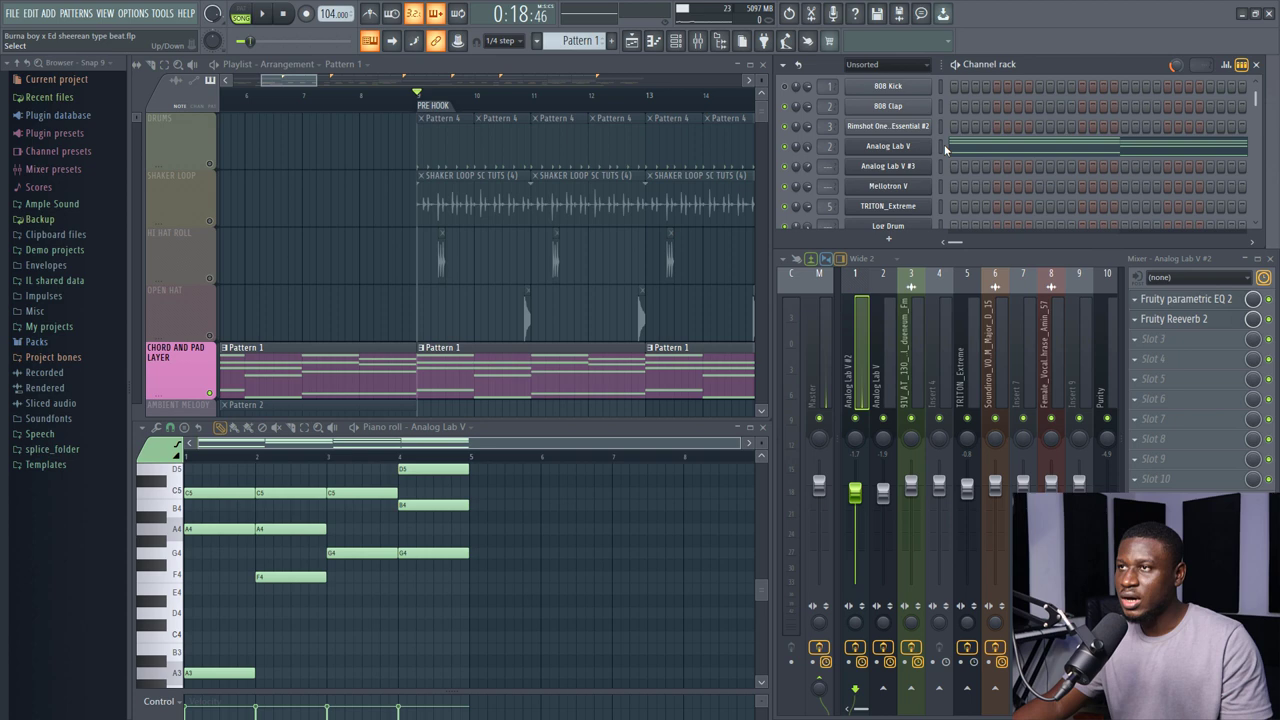
Show the Analog Lab V instrument's preset, then close its window
{"action": "left_click", "coordinate": [916, 148]}
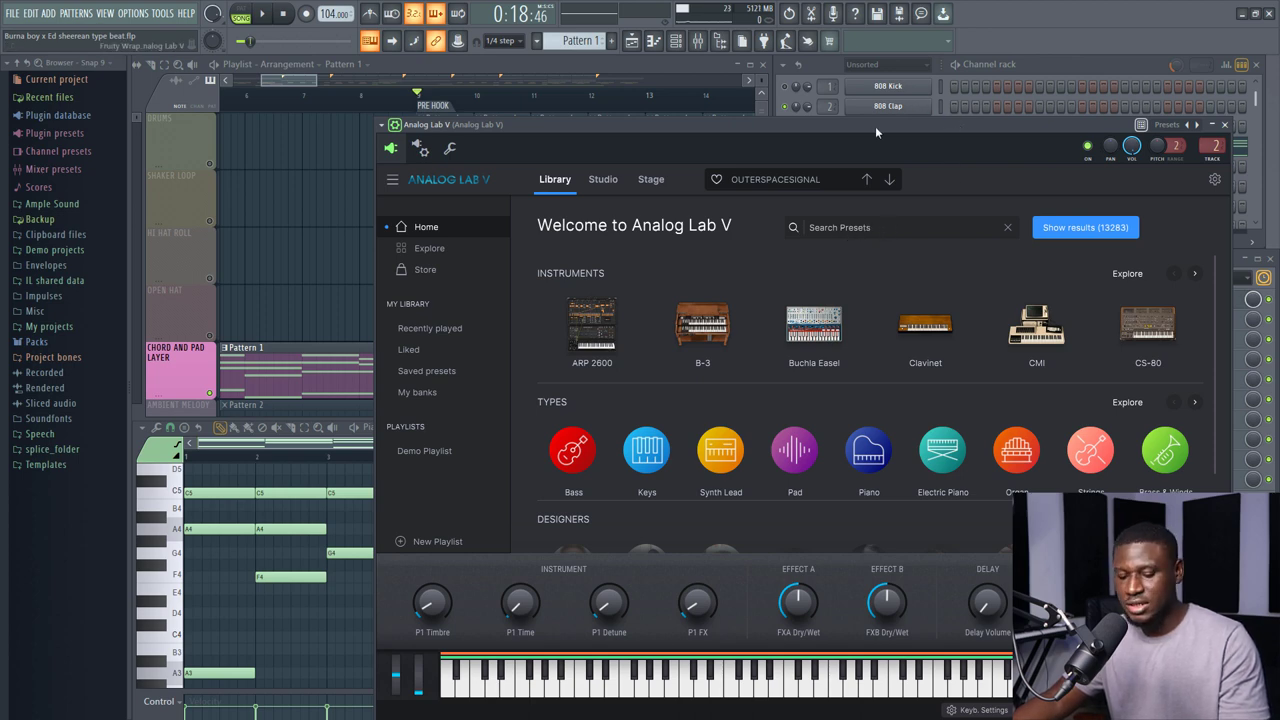
{"action": "left_click", "coordinate": [1224, 124]}
{"action": "scroll", "coordinate": [899, 133], "scroll_direction": "down", "scroll_amount": 5}
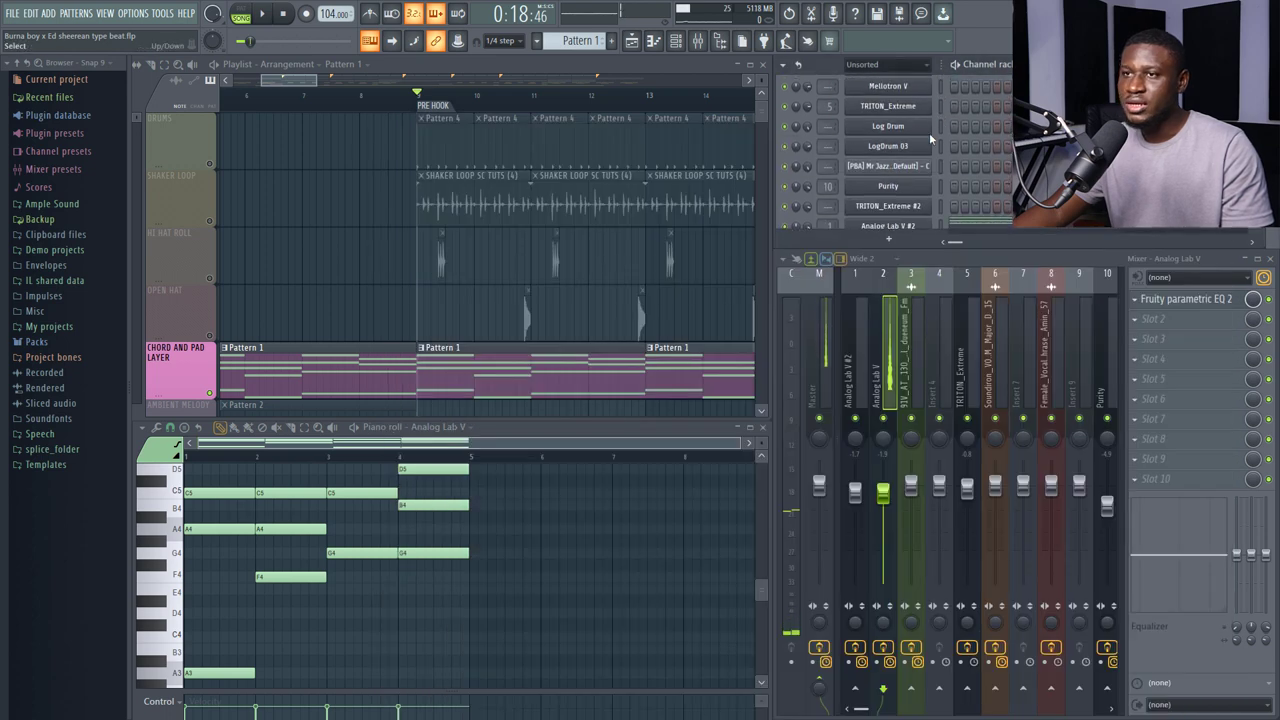
Check Fruity parametric EQ 2 on both Analog Lab V inserts, raising #2's low cut to about 48Hz
{"action": "left_click", "coordinate": [1175, 302]}
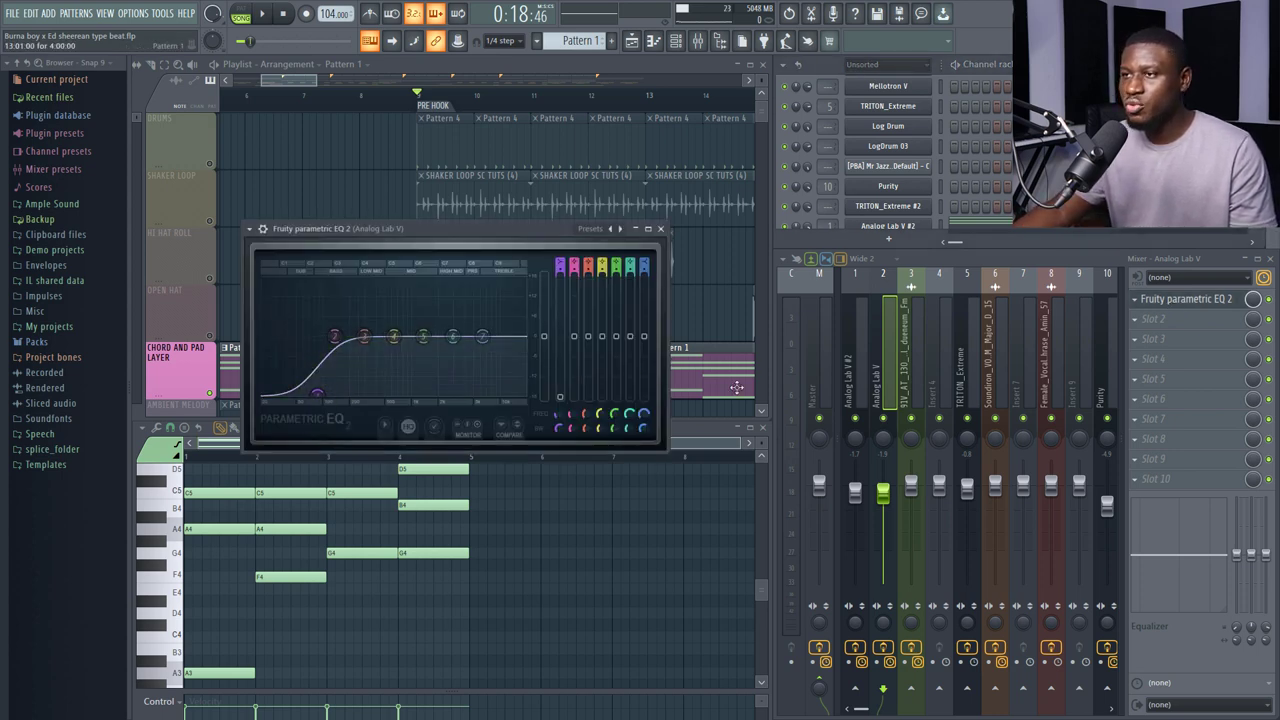
{"action": "left_click", "coordinate": [851, 383]}
{"action": "left_click", "coordinate": [1186, 302]}
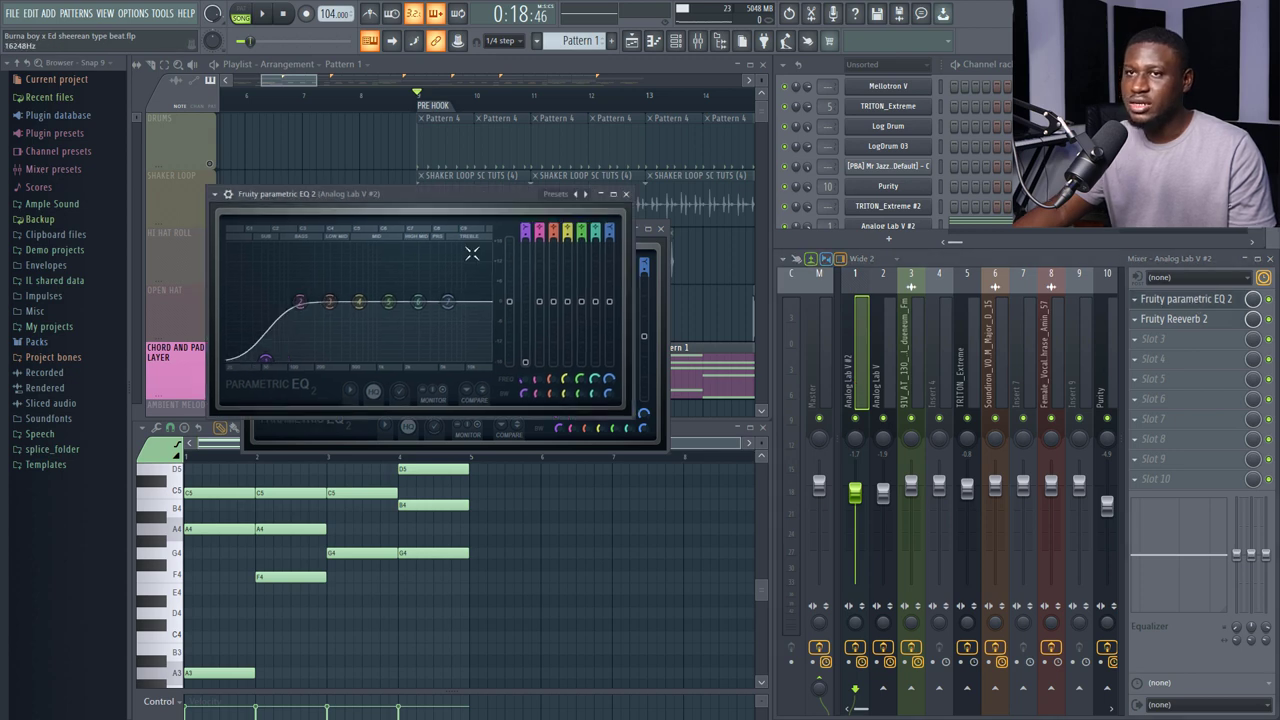
{"action": "left_click_drag", "start_coordinate": [235, 356], "coordinate": [266, 358]}
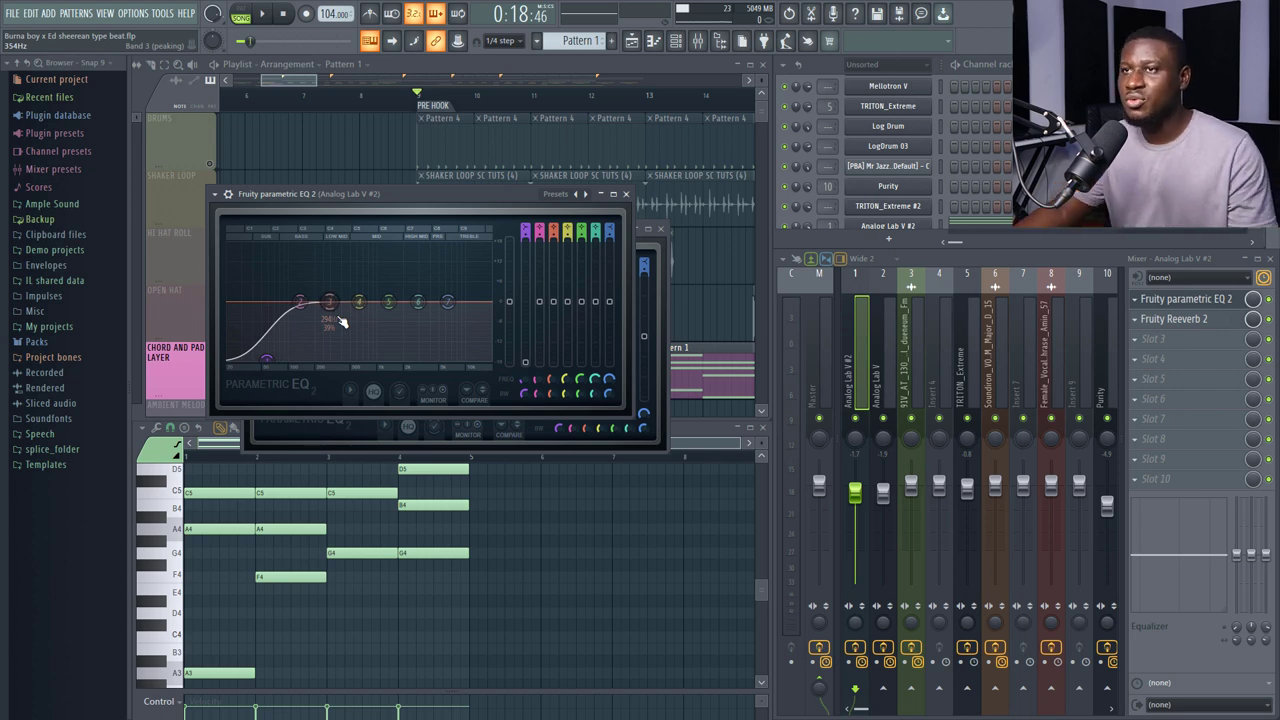
{"action": "left_click", "coordinate": [626, 194]}
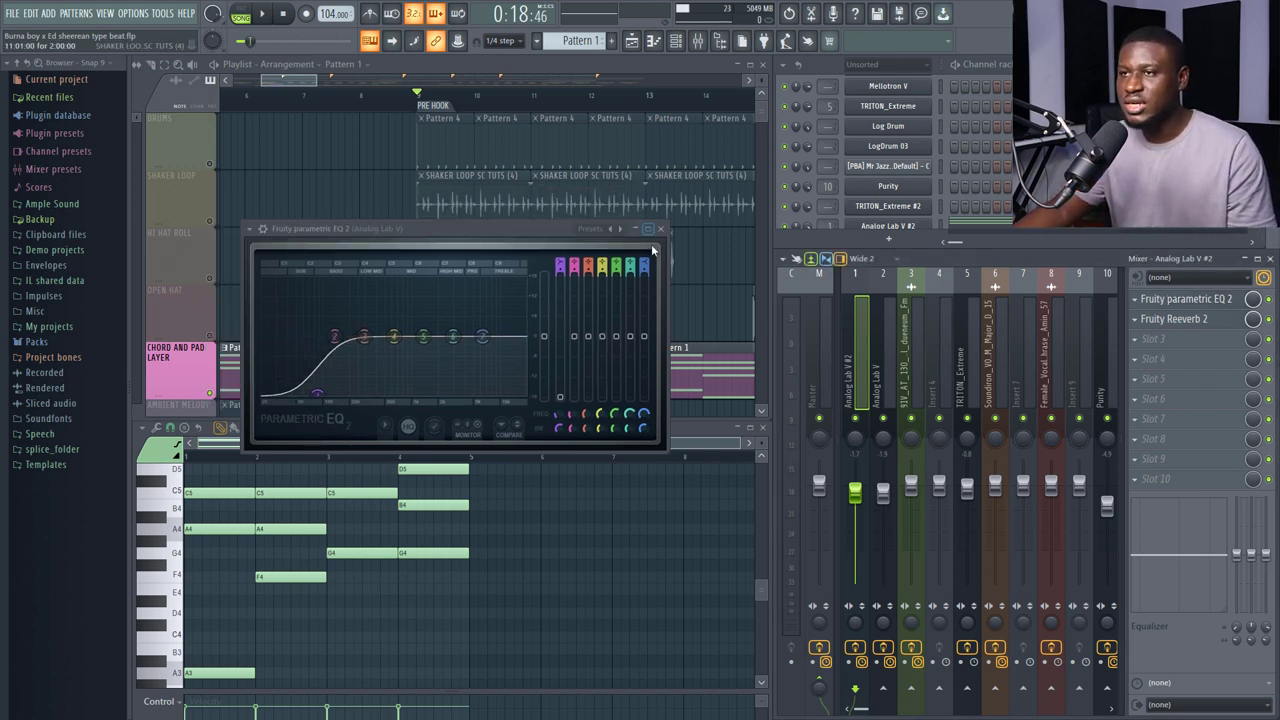
{"action": "left_click", "coordinate": [662, 230]}
{"action": "scroll", "coordinate": [957, 205], "scroll_direction": "down", "scroll_amount": 2}
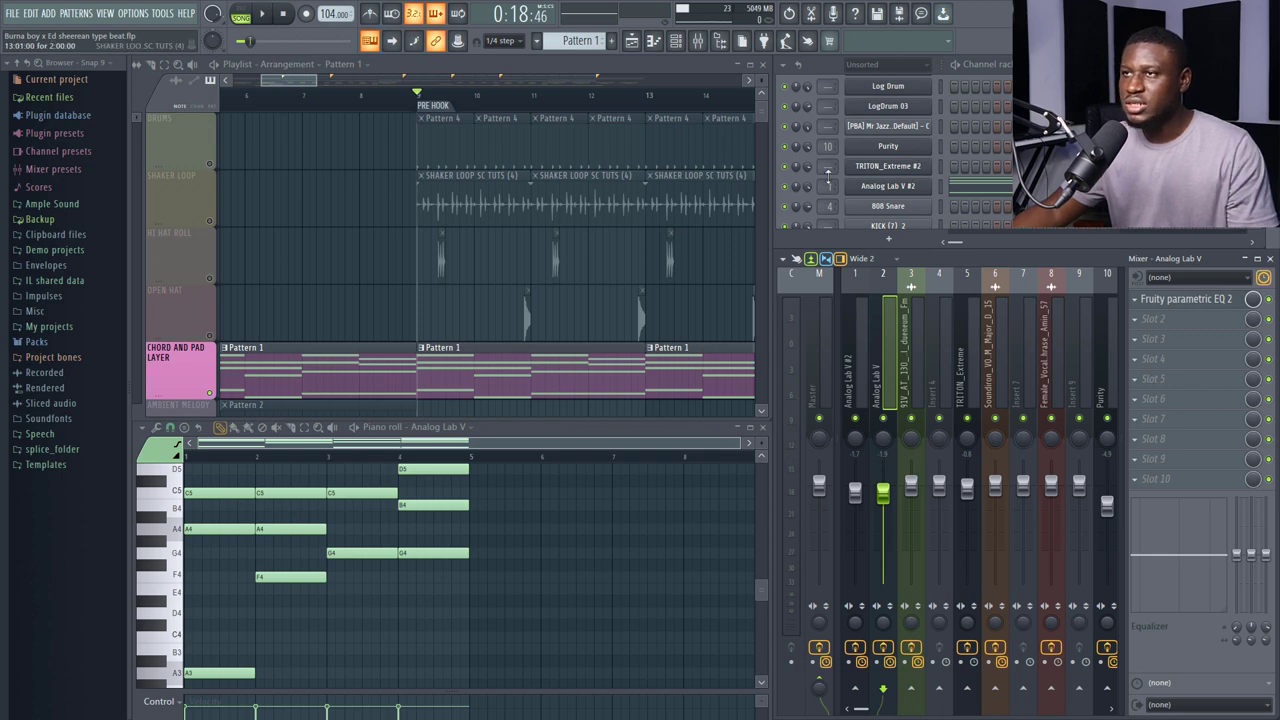
{"action": "scroll", "coordinate": [943, 140], "scroll_direction": "up", "scroll_amount": 5}
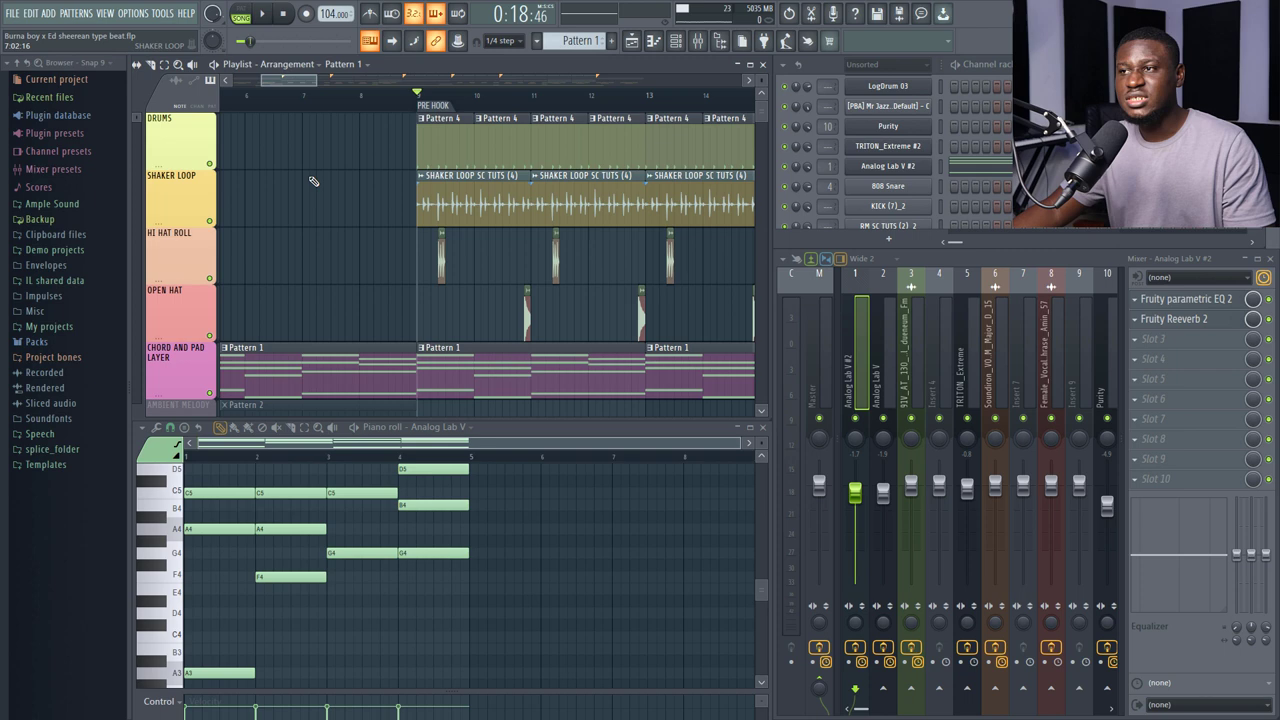
Play the song from the pre-hook while scrolling through the drum, chord and melody tracks
{"action": "key", "text": "space"}
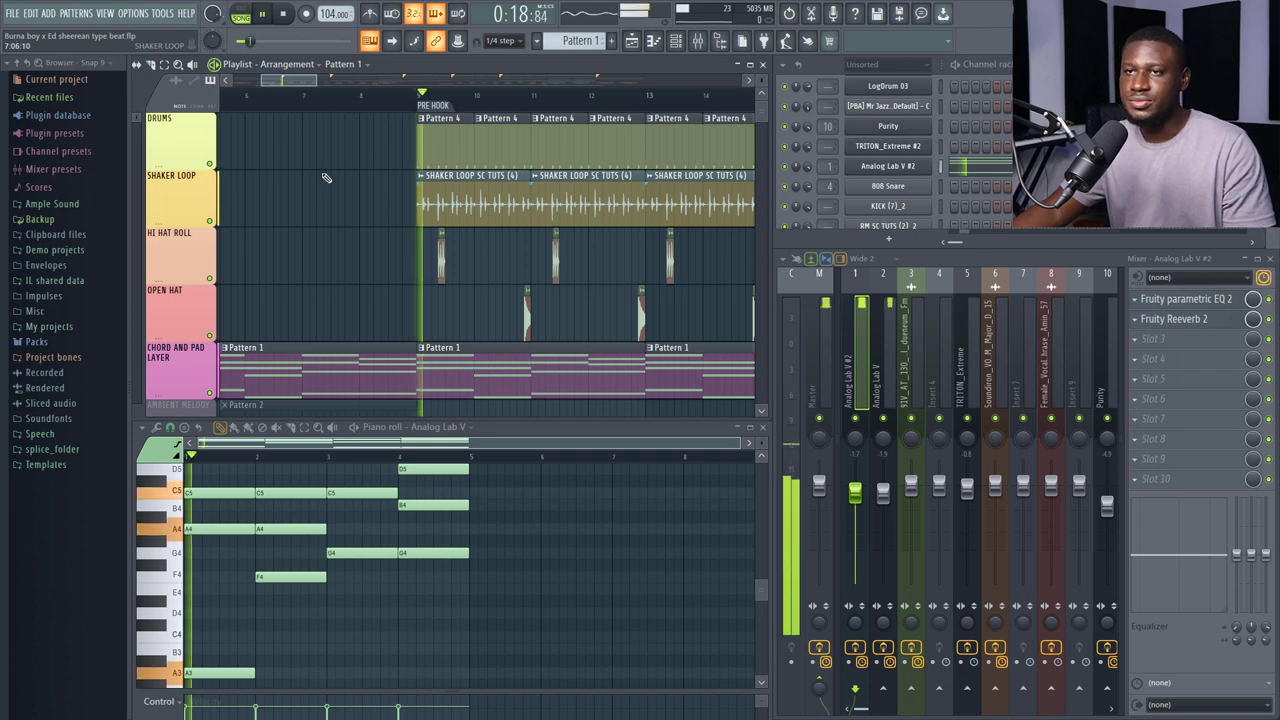
{"action": "scroll", "coordinate": [452, 97], "scroll_direction": "down", "scroll_amount": 3}
{"action": "scroll", "coordinate": [452, 97], "scroll_direction": "down", "scroll_amount": 2}
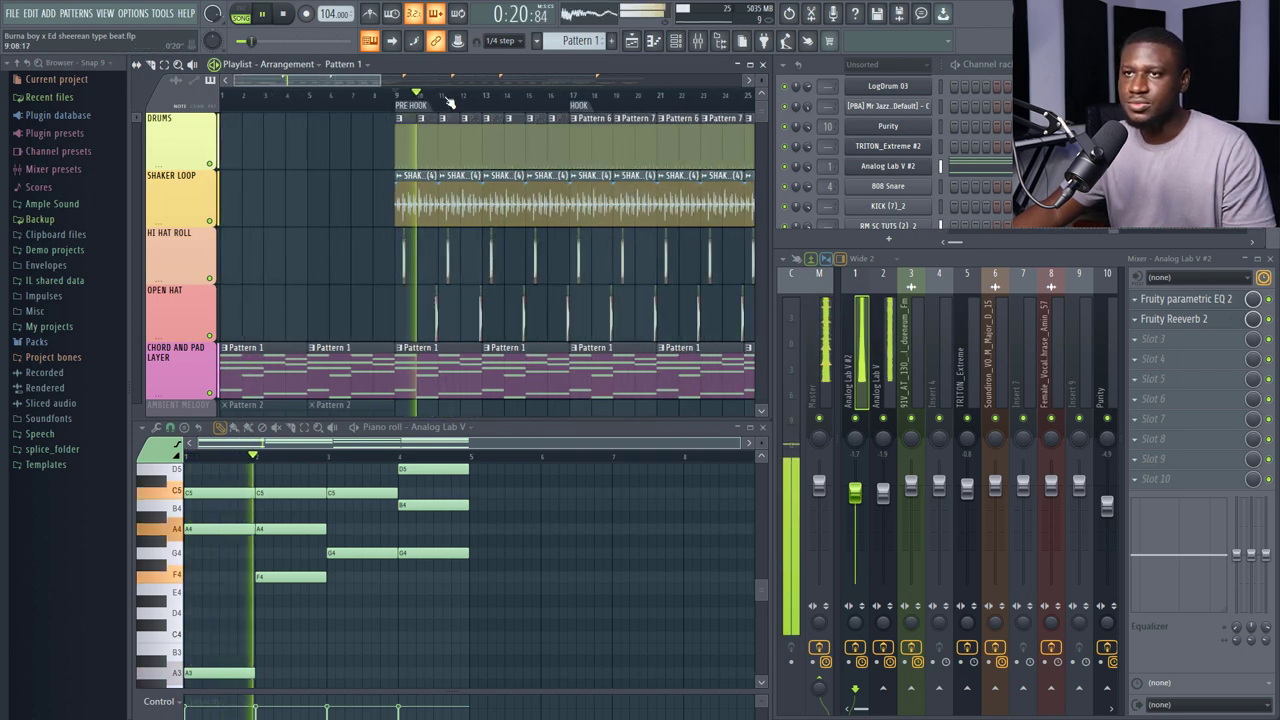
{"action": "scroll", "coordinate": [351, 162], "scroll_direction": "down", "scroll_amount": 2}
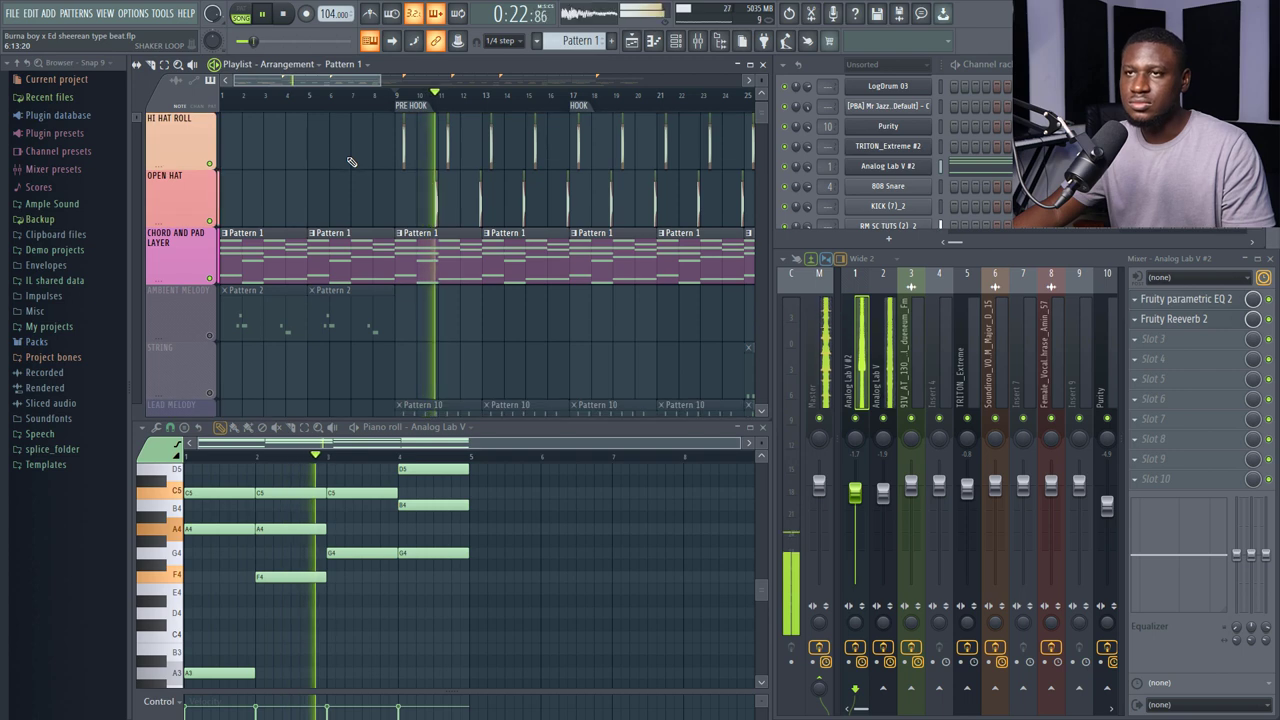
{"action": "scroll", "coordinate": [351, 162], "scroll_direction": "up", "scroll_amount": 2}
{"action": "scroll", "coordinate": [351, 162], "scroll_direction": "down", "scroll_amount": 5}
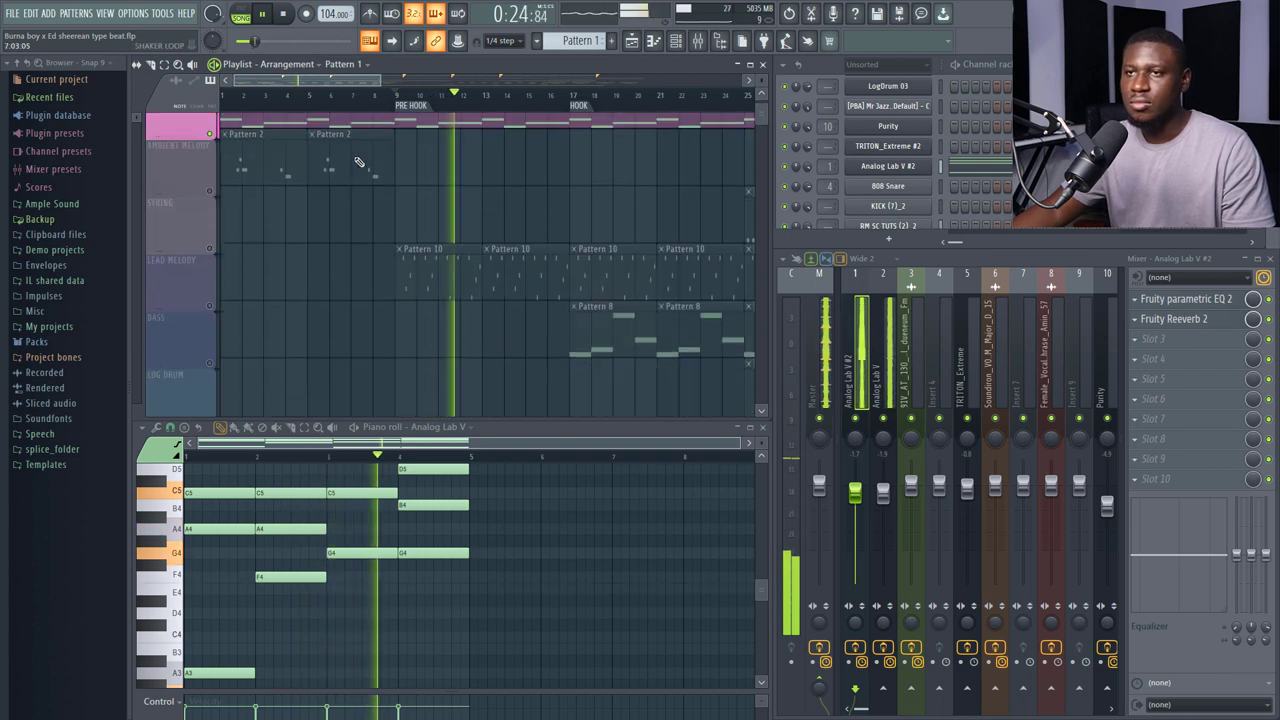
{"action": "scroll", "coordinate": [355, 162], "scroll_direction": "up", "scroll_amount": 4}
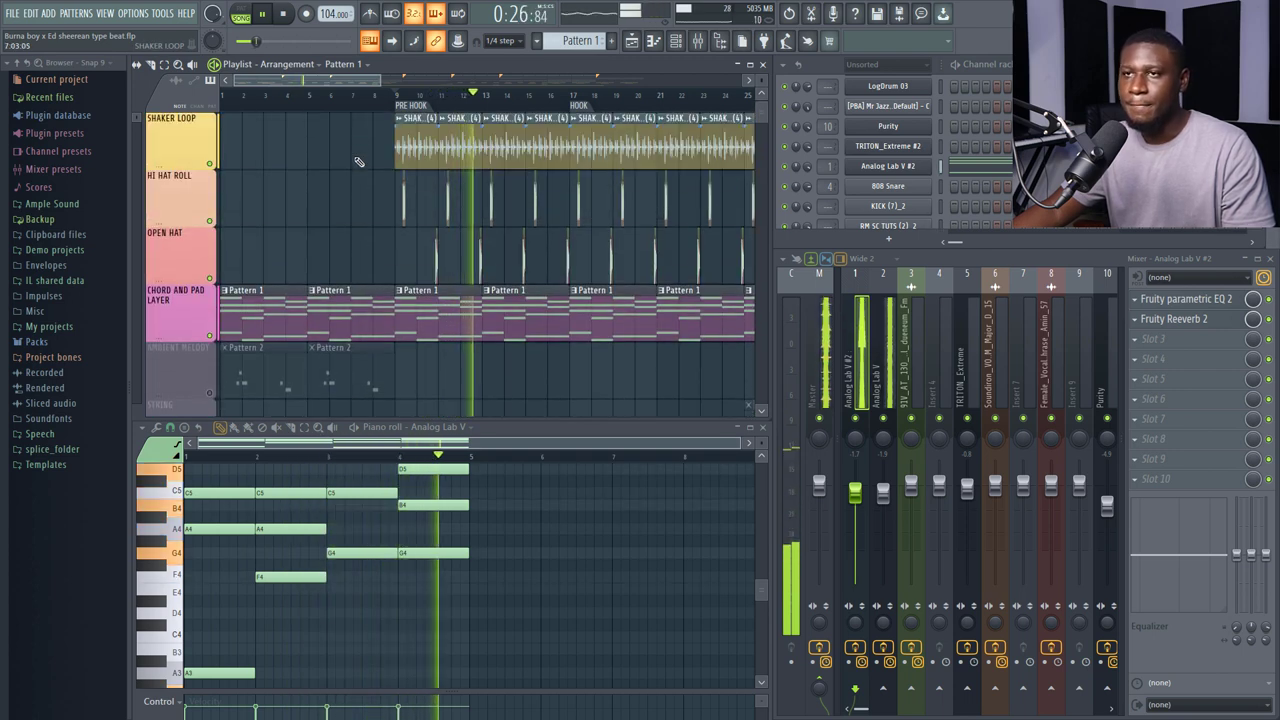
Stop playback, view Analog Lab V #3's ambient melody preset, then switch to PAT mode
{"action": "key", "text": "space"}
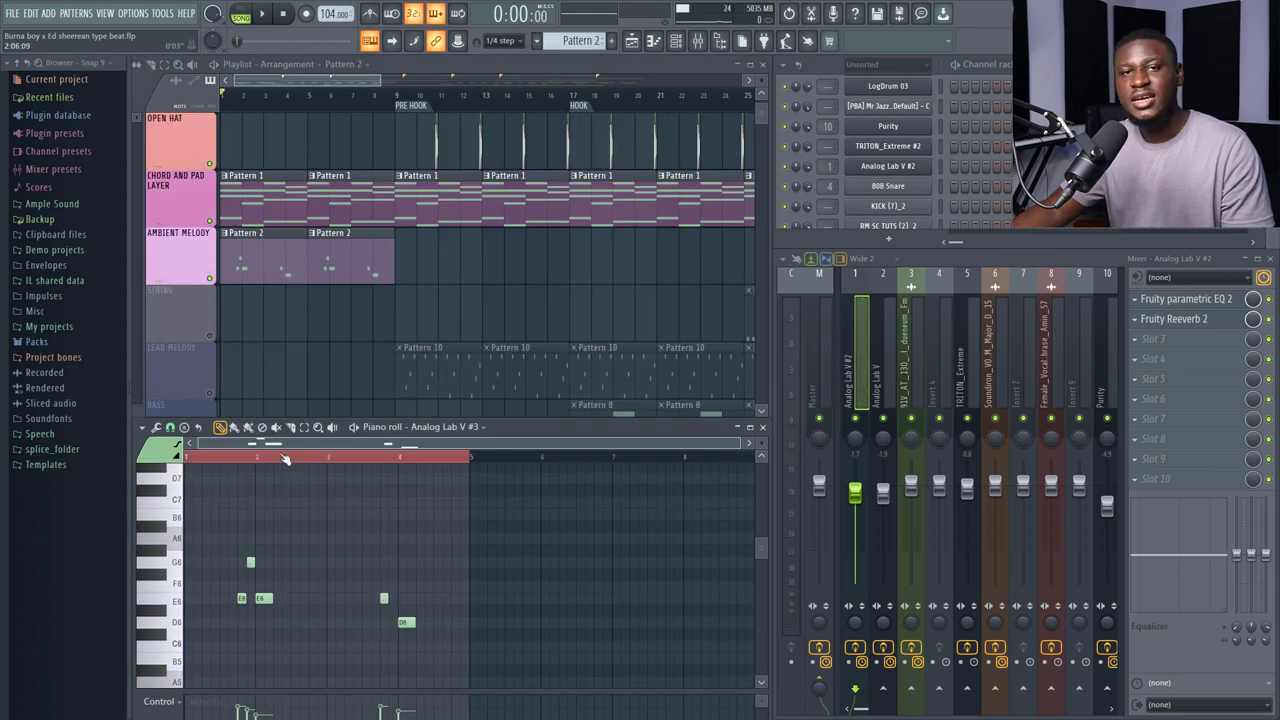
{"action": "scroll", "coordinate": [974, 152], "scroll_direction": "down", "scroll_amount": 8}
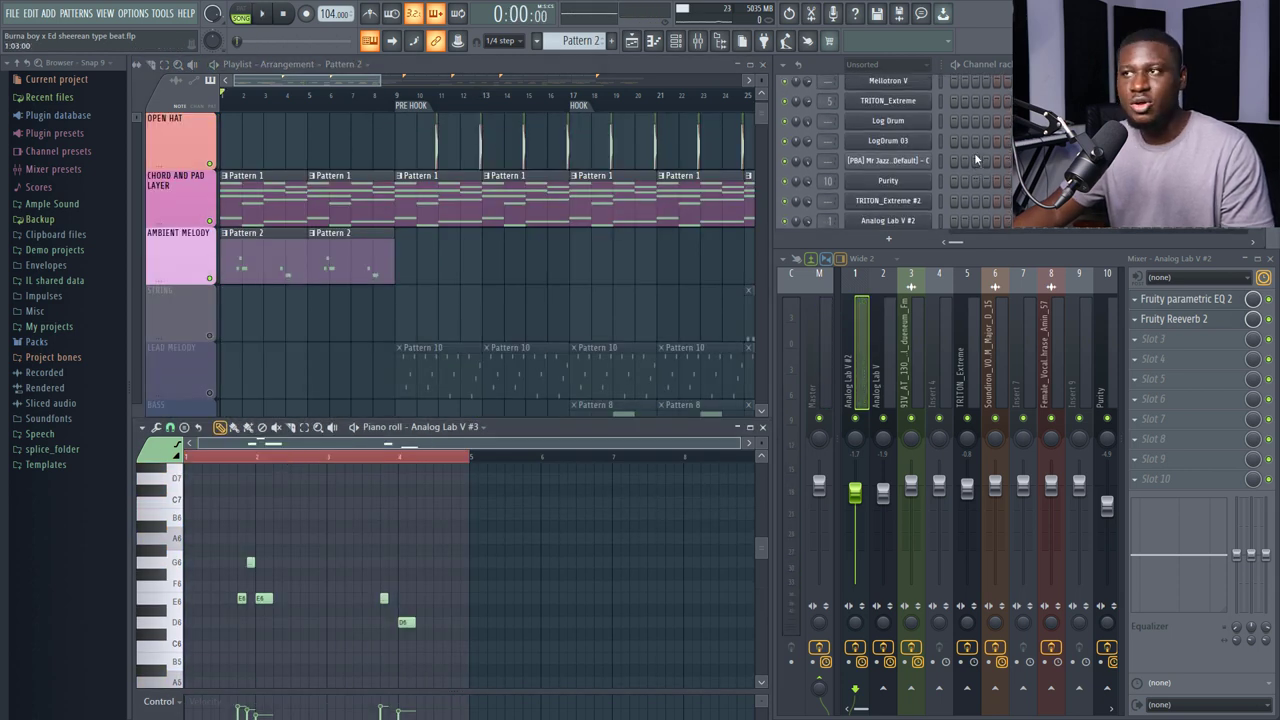
{"action": "left_click", "coordinate": [879, 168]}
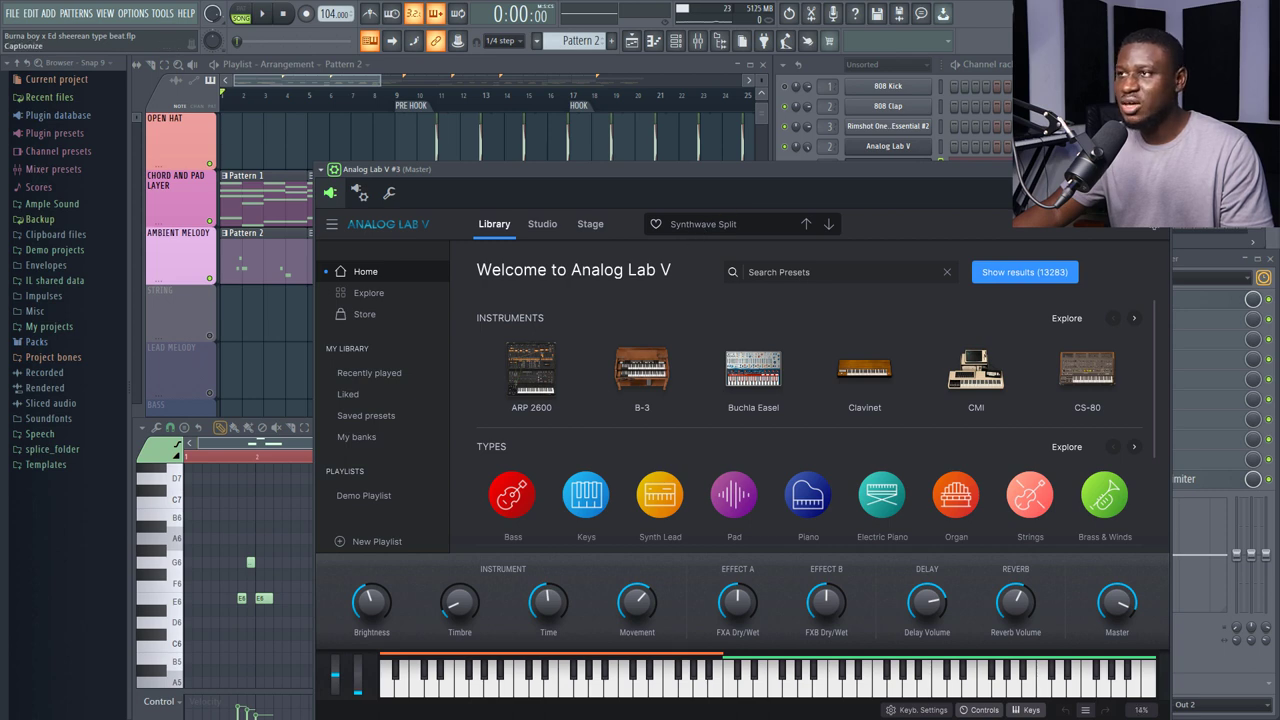
{"action": "key", "text": "Escape"}
{"action": "left_click", "coordinate": [237, 16]}
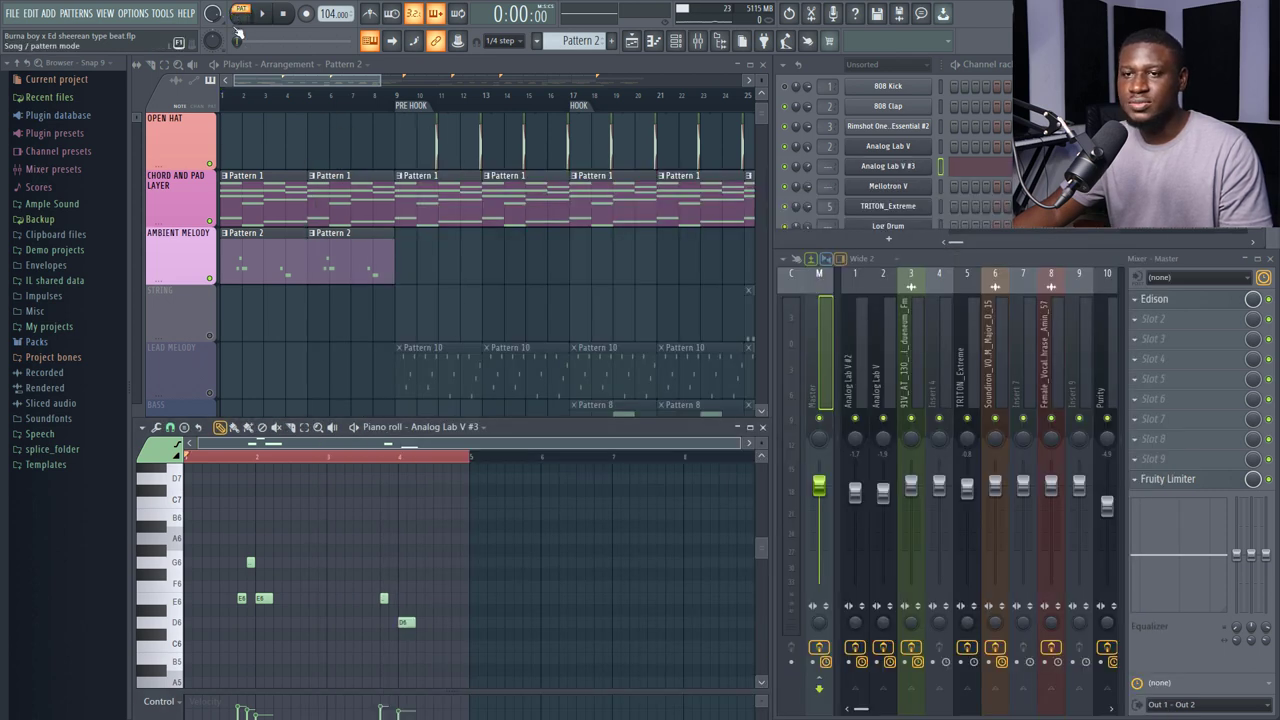
Play the ambient melody pattern alone, then in the full song, and stop
{"action": "key", "text": "space"}
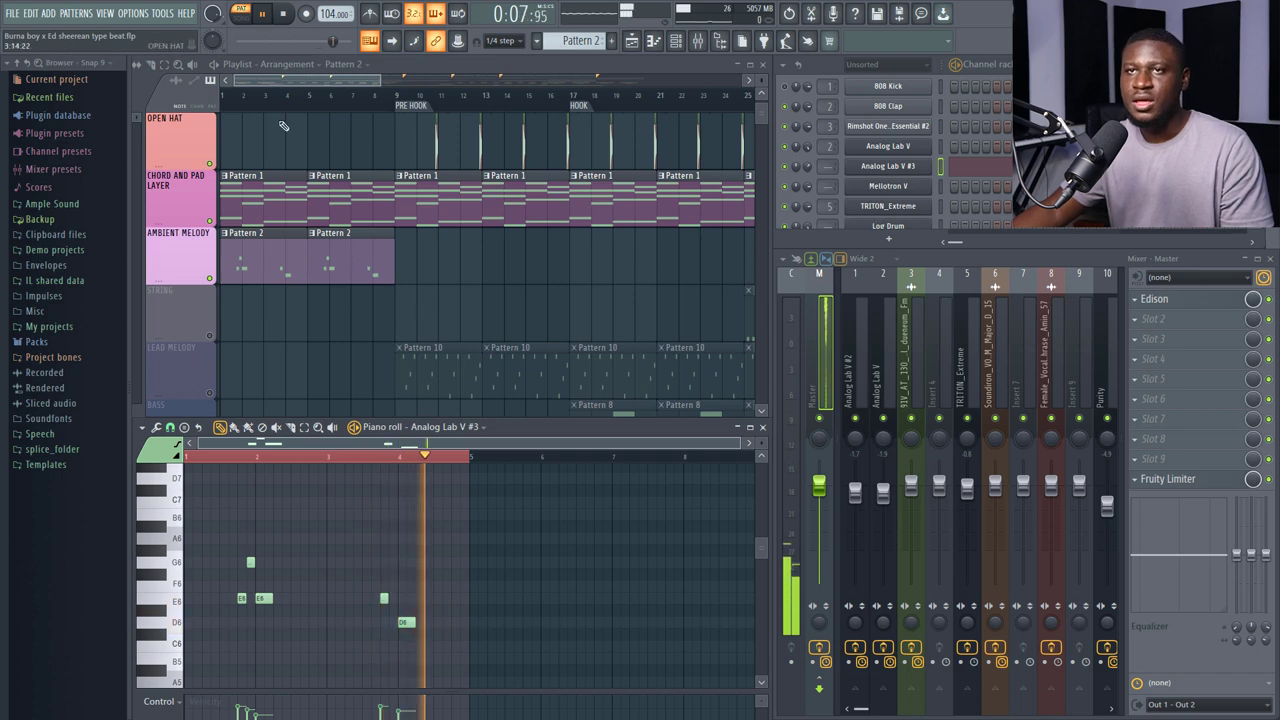
{"action": "key", "text": "space"}
{"action": "key", "text": "l"}
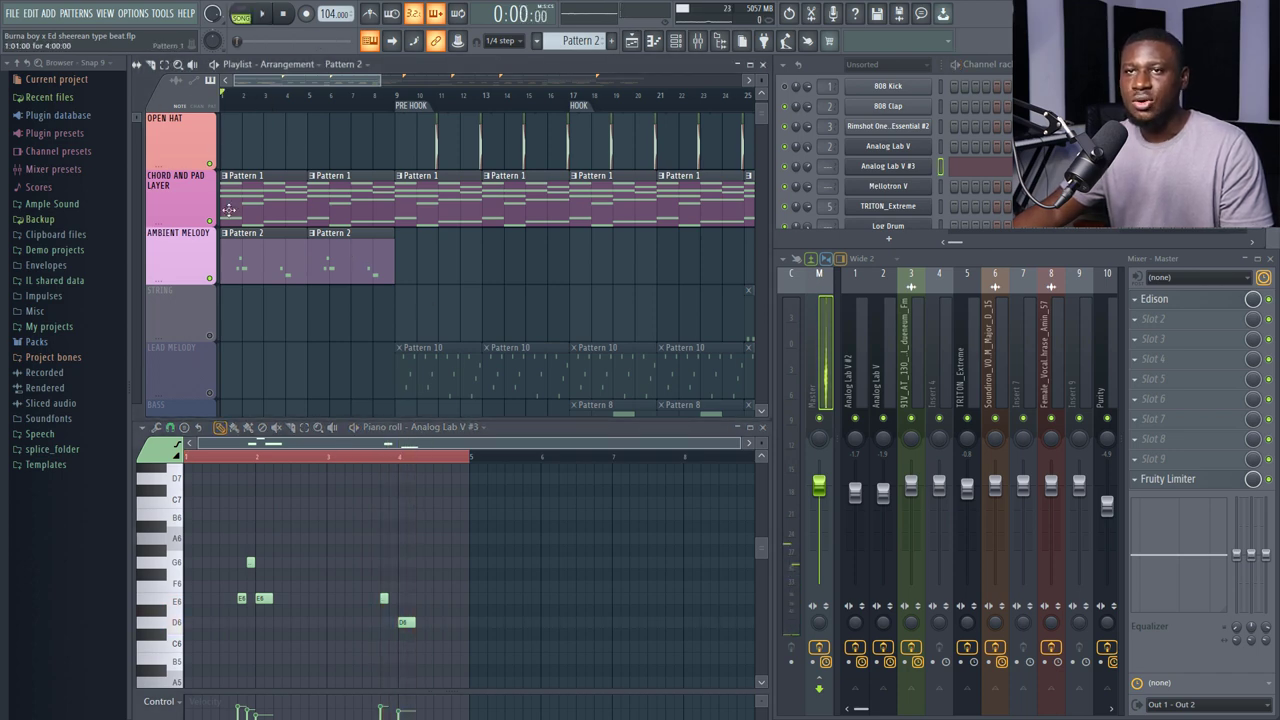
{"action": "key", "text": "space"}
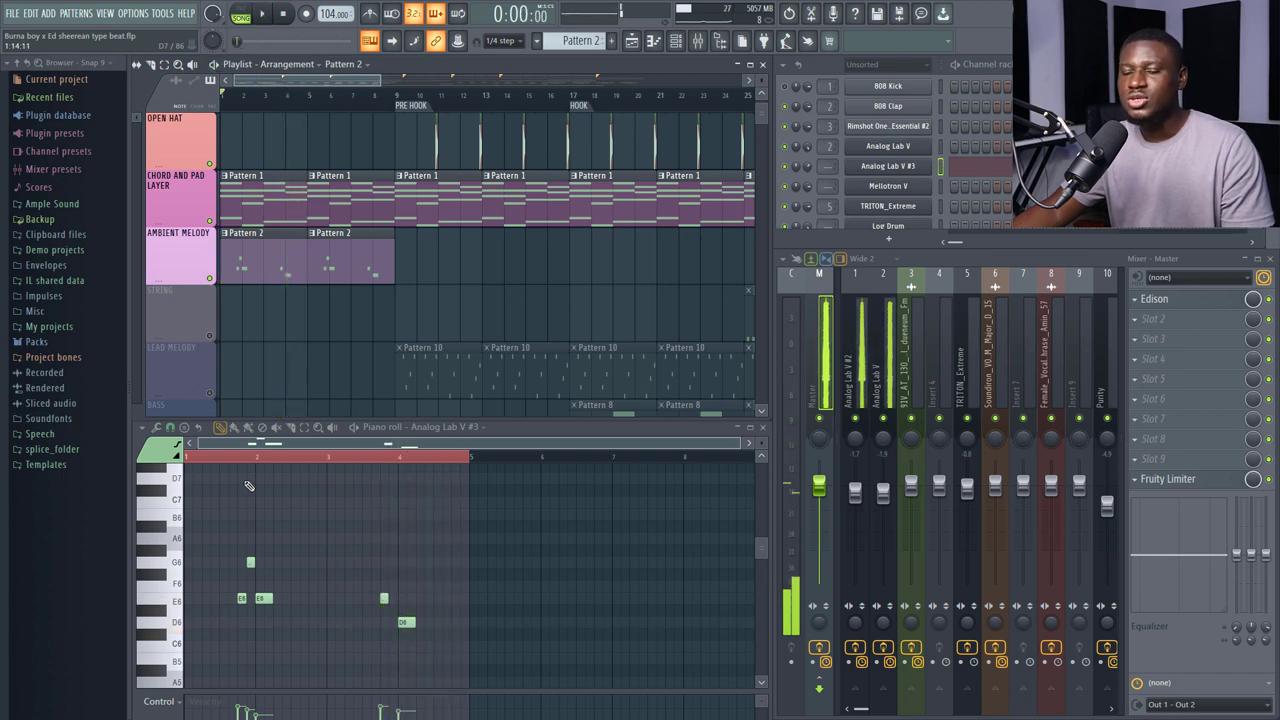
{"action": "key", "text": "space"}
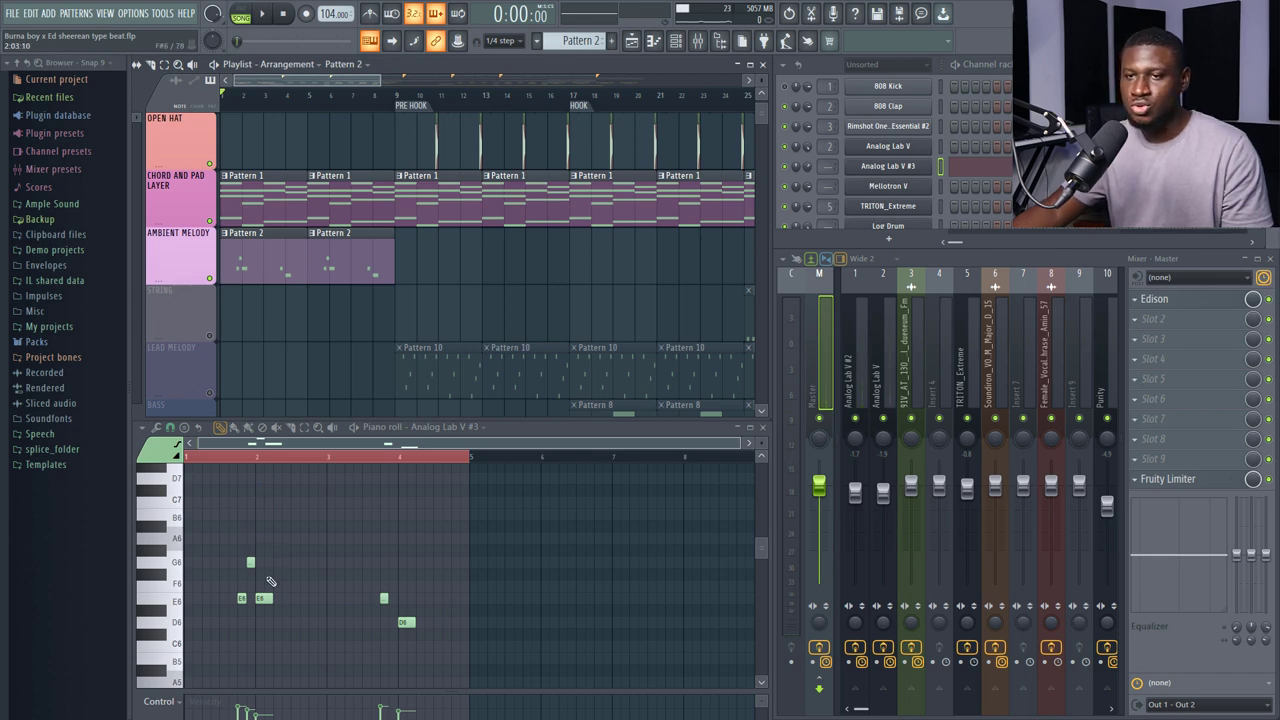
Open the Lead Melody track's Pattern 10 with its Purity instrument
{"action": "scroll", "coordinate": [361, 603], "scroll_direction": "down", "scroll_amount": 2}
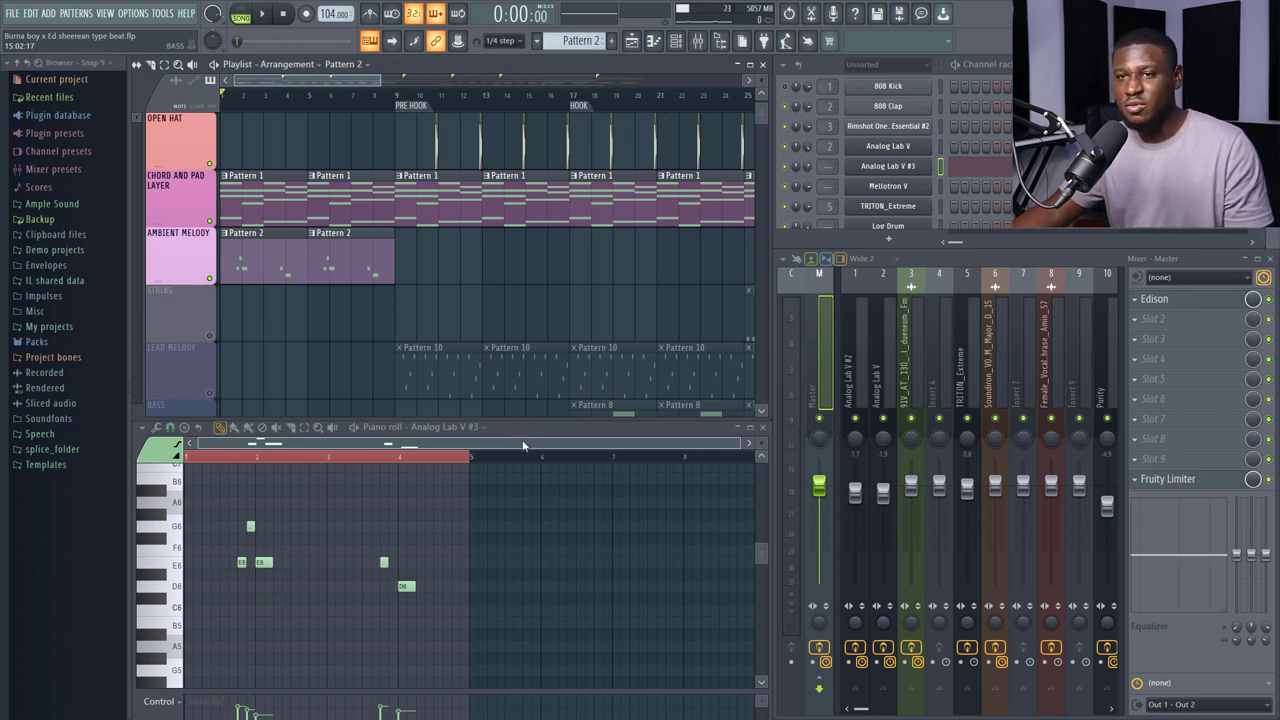
{"action": "left_click_drag", "start_coordinate": [495, 428], "coordinate": [522, 300]}
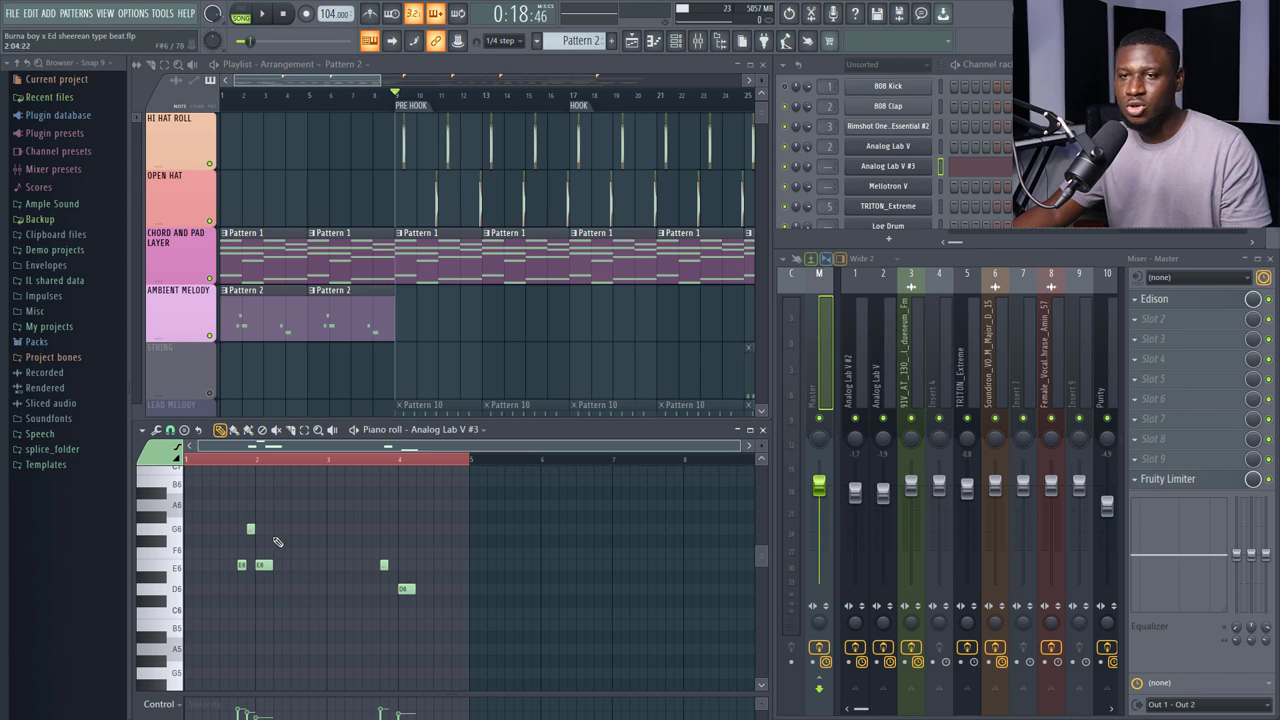
{"action": "scroll", "coordinate": [655, 294], "scroll_direction": "down", "scroll_amount": 2}
{"action": "double_click", "coordinate": [490, 297]}
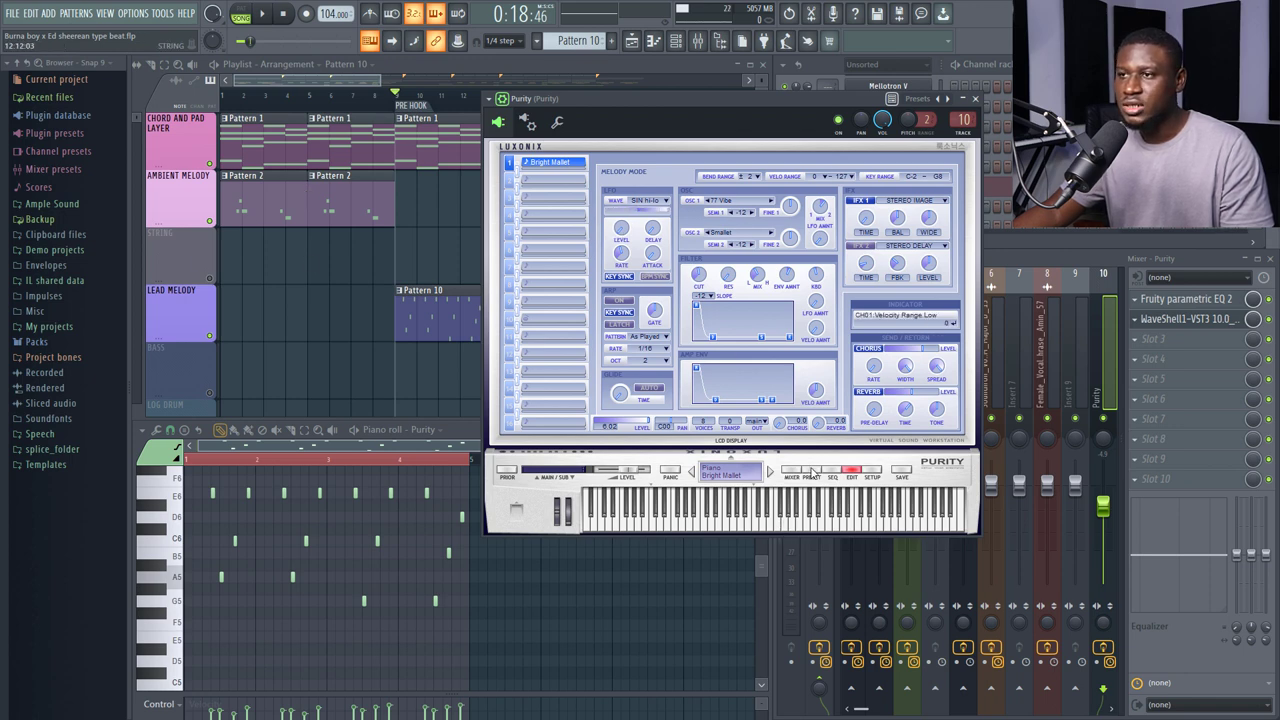
Show Purity's preset list to confirm Bright Mallet, then close the Purity window
{"action": "left_click", "coordinate": [813, 474]}
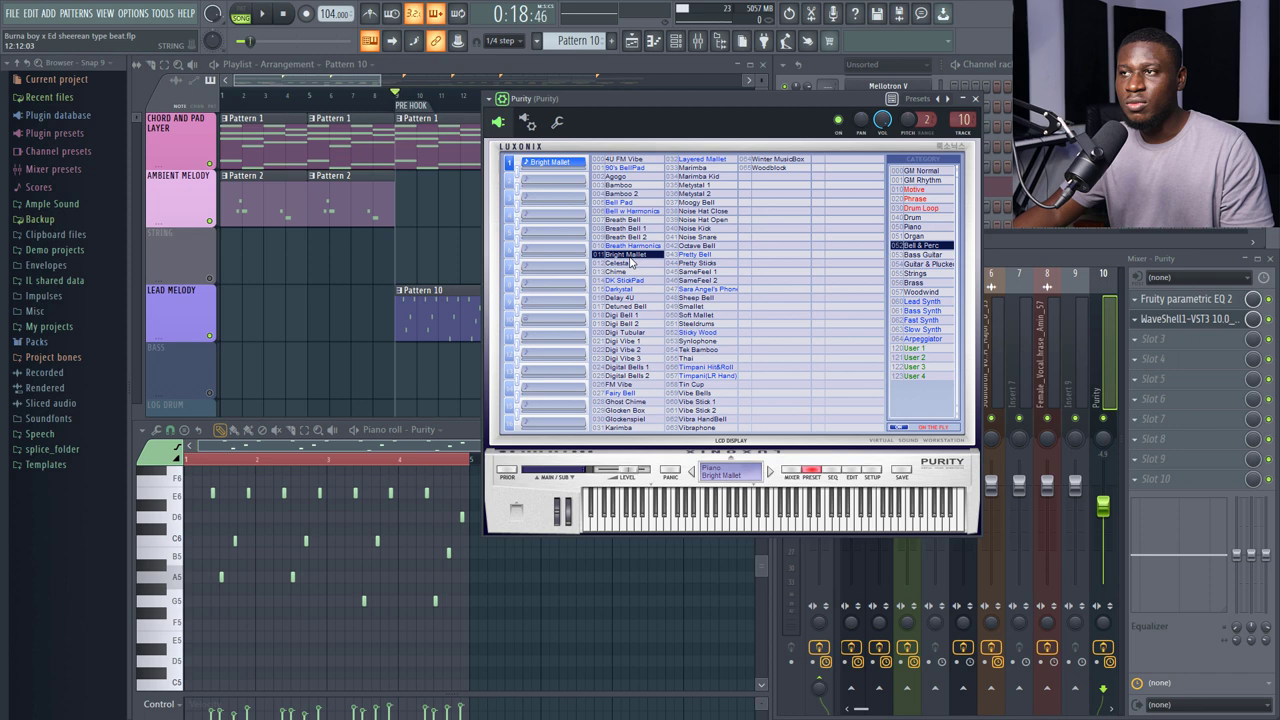
{"action": "left_click", "coordinate": [976, 99]}
Lower the Purity EQ's high cut to about 1803Hz, view OneKnob Driver, then close both windows
{"action": "left_click", "coordinate": [1185, 300]}
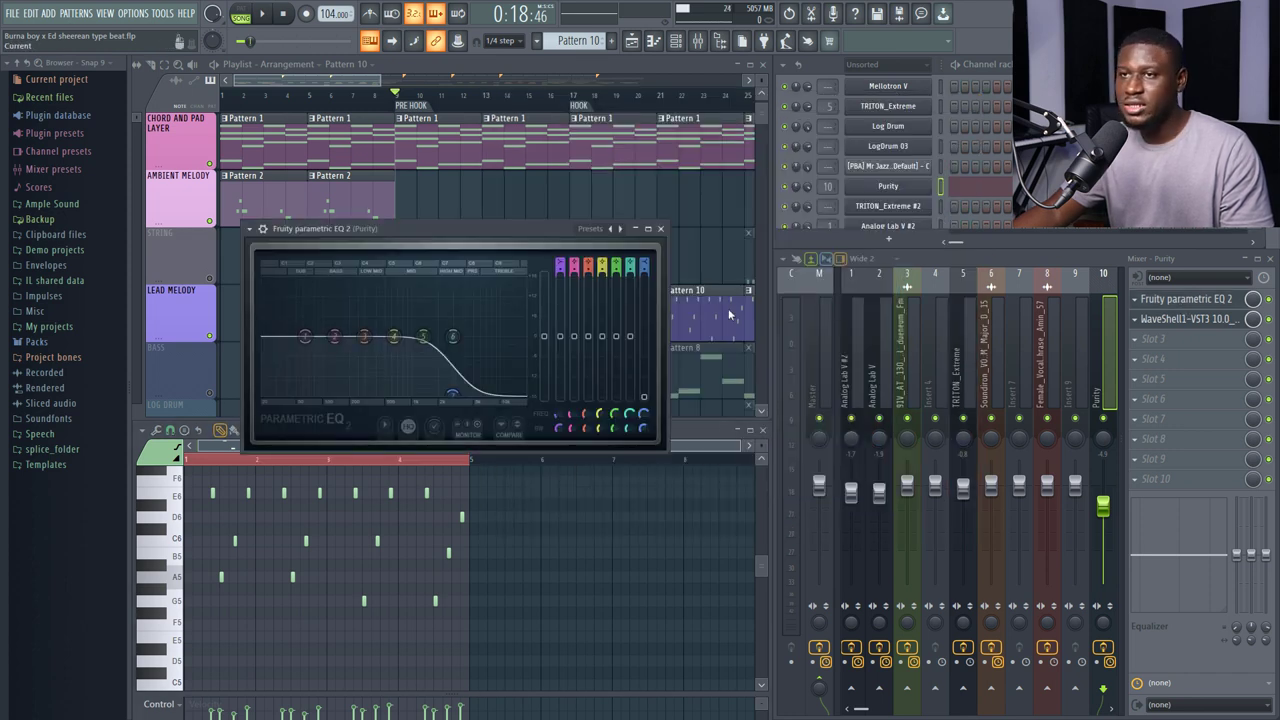
{"action": "left_click_drag", "start_coordinate": [452, 392], "coordinate": [440, 392]}
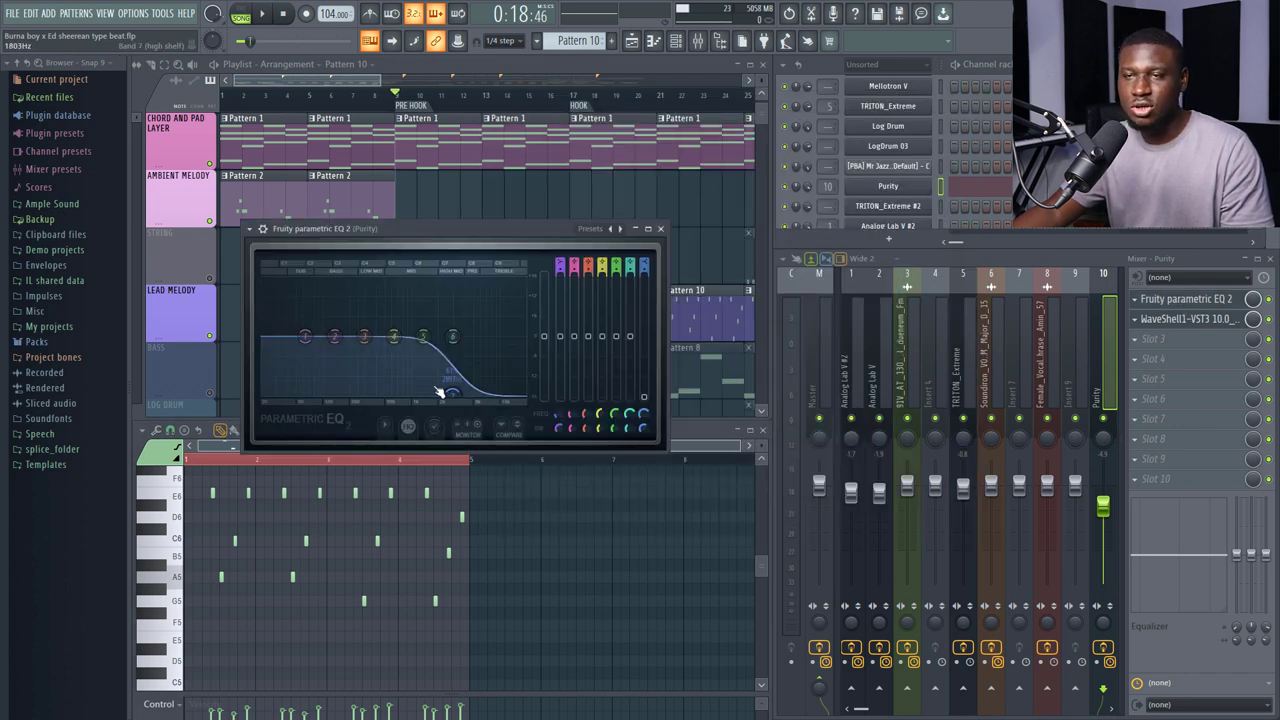
{"action": "left_click", "coordinate": [1176, 319]}
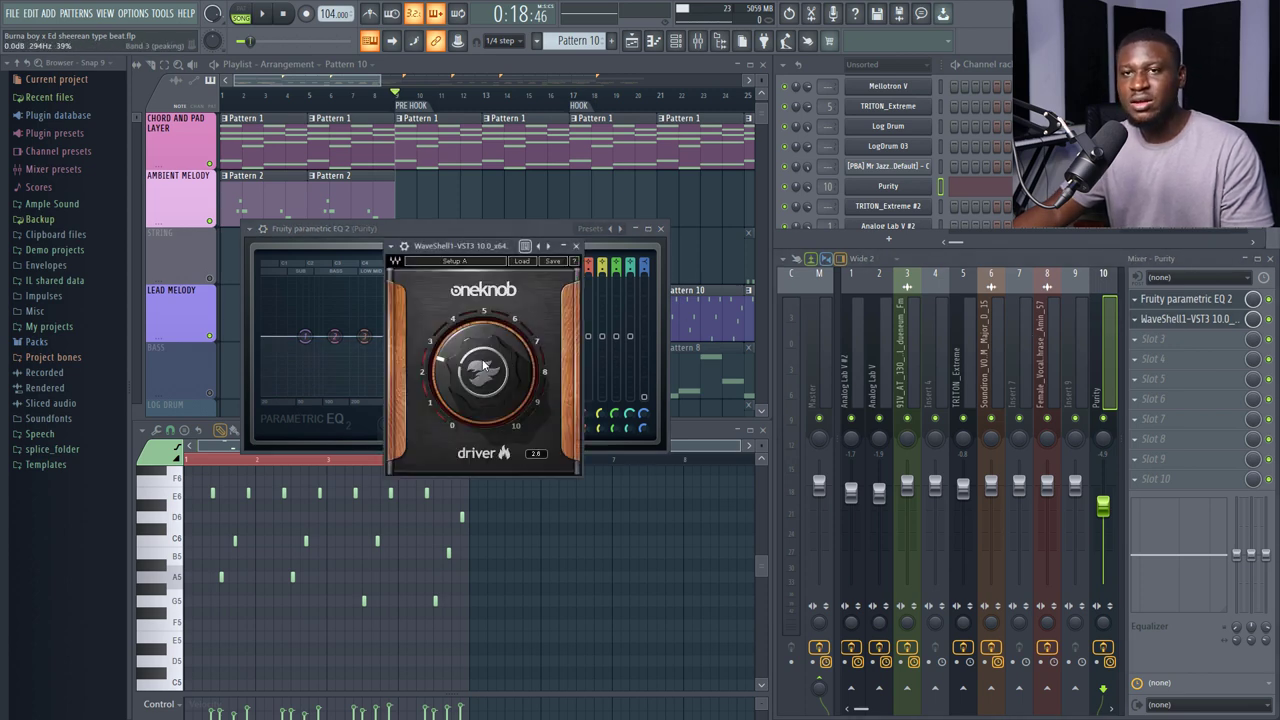
{"action": "left_click", "coordinate": [576, 245]}
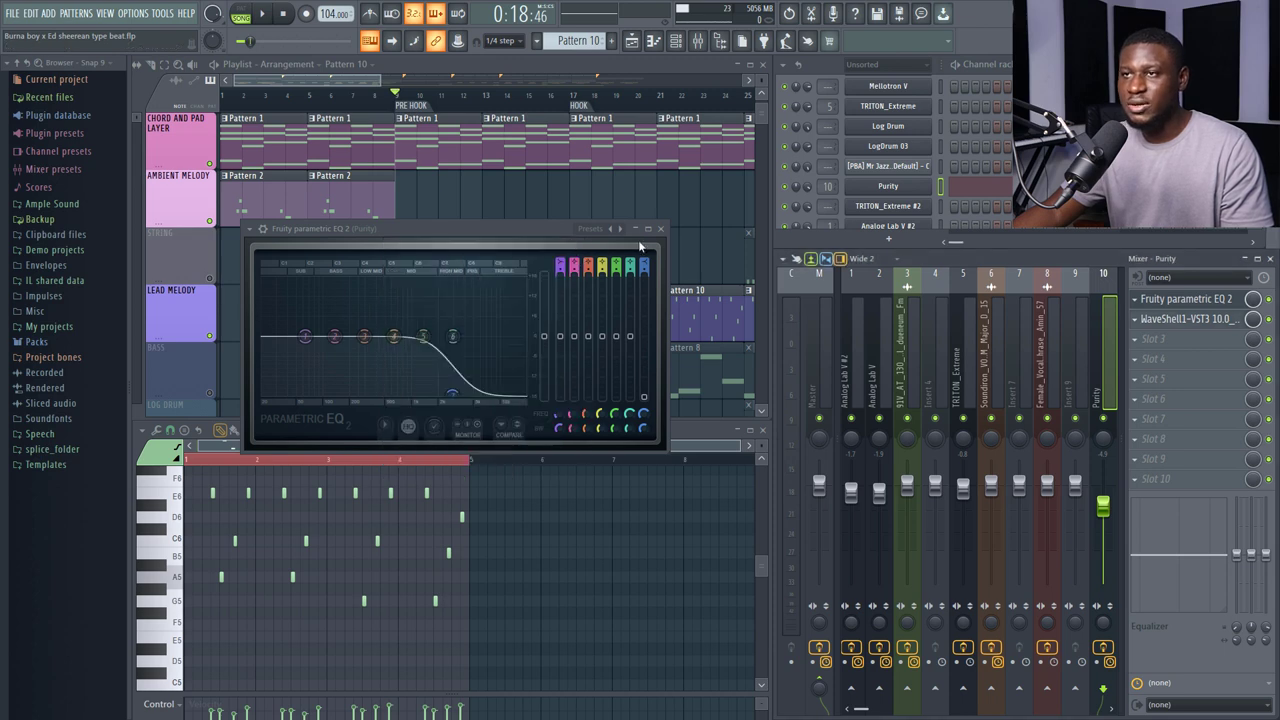
{"action": "left_click", "coordinate": [661, 229]}
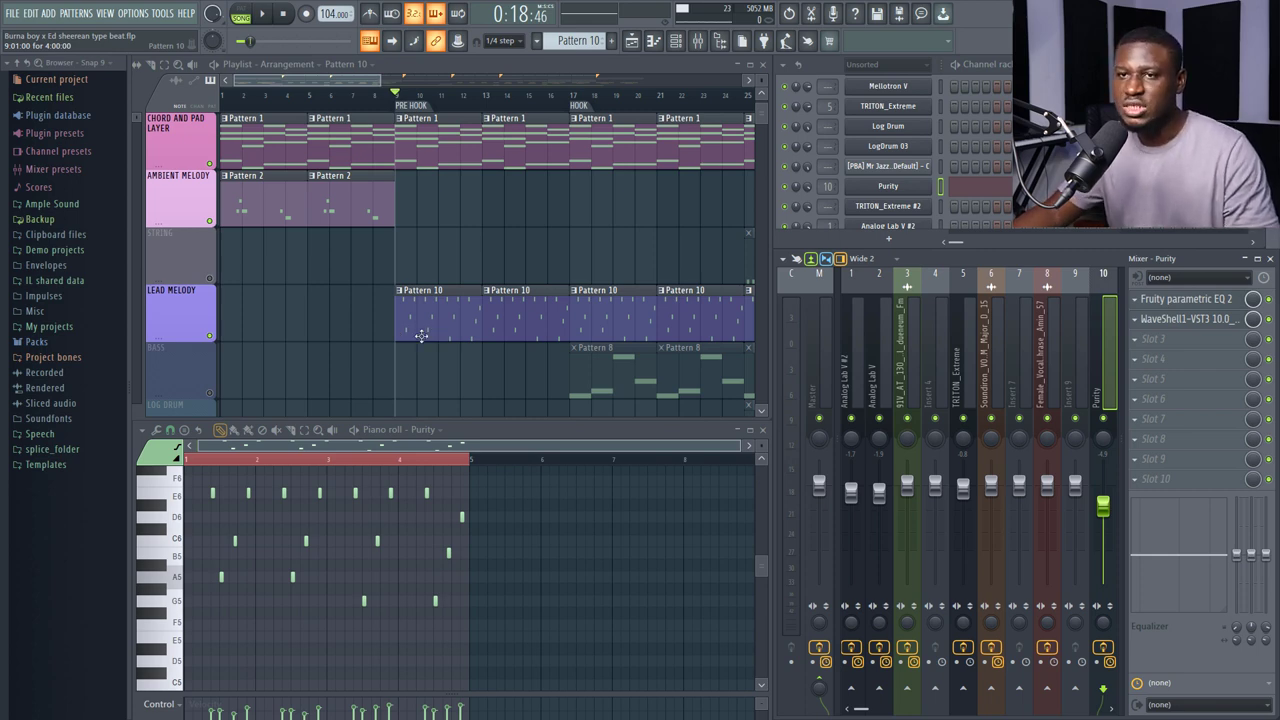
Play the Purity lead melody pattern on its own, then stop
{"action": "key", "text": "l"}
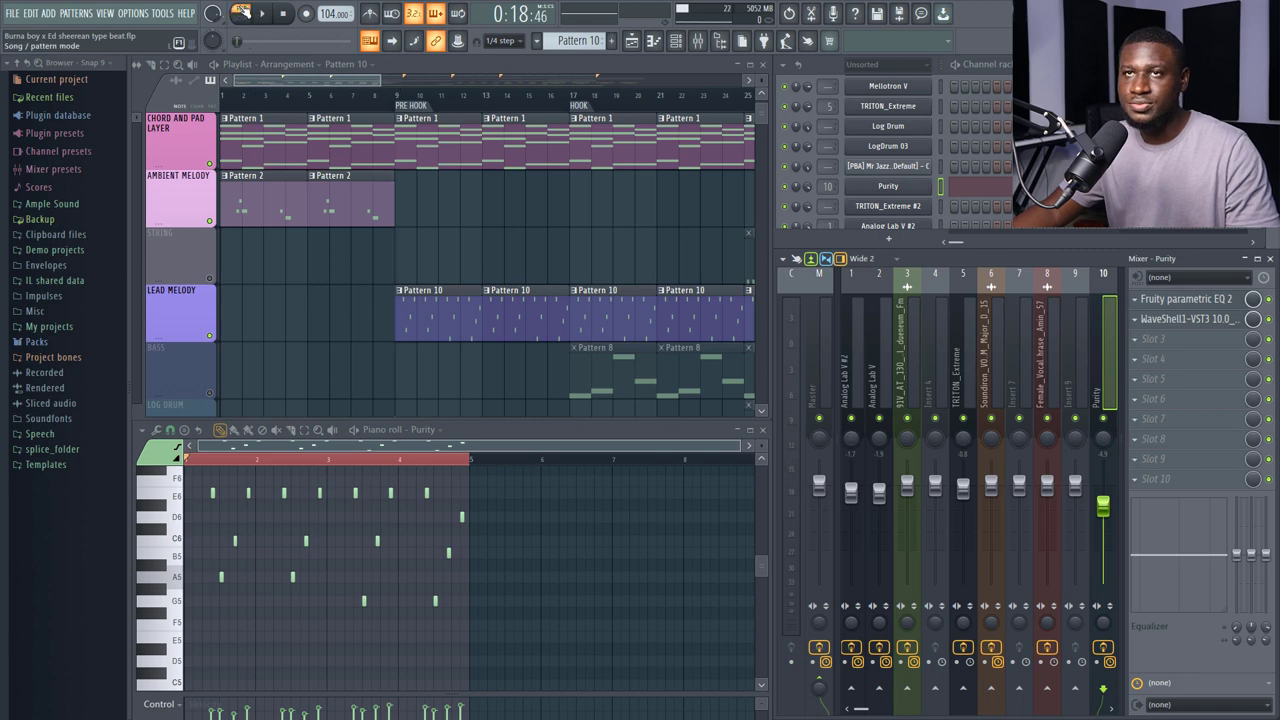
{"action": "key", "text": "space"}
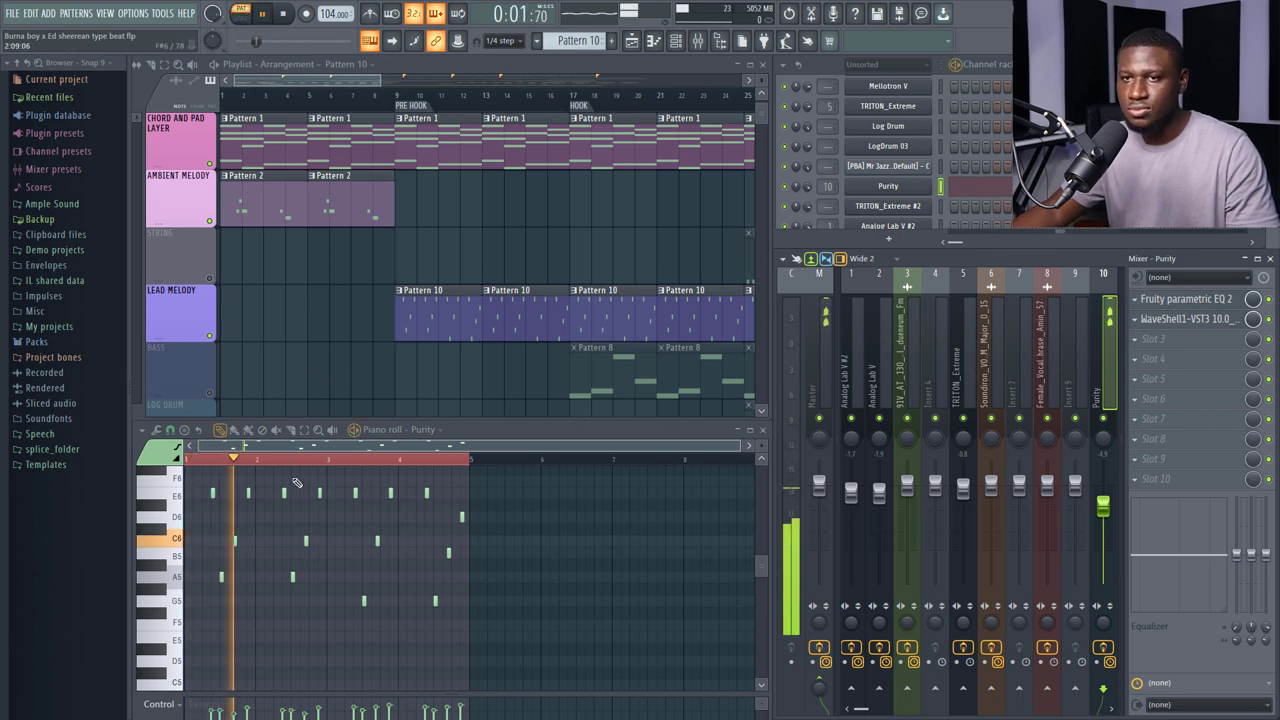
{"action": "scroll", "coordinate": [300, 505], "scroll_direction": "up", "scroll_amount": 1}
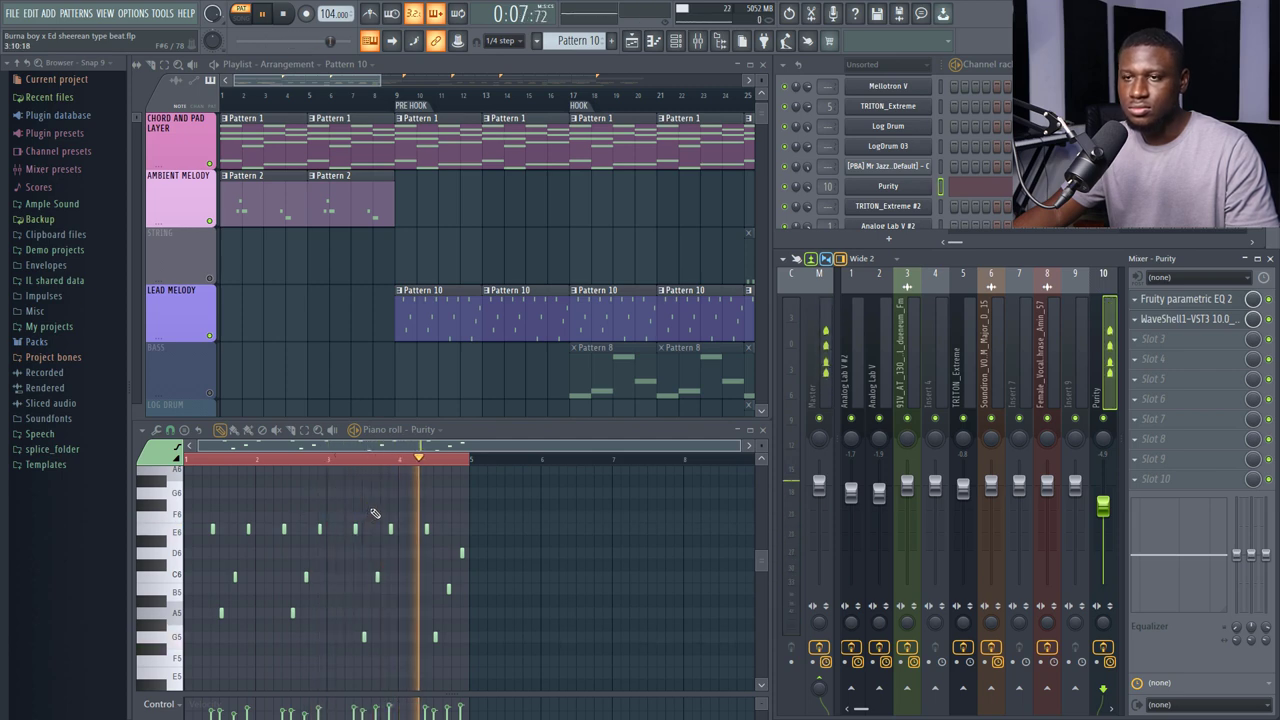
{"action": "key", "text": "space"}
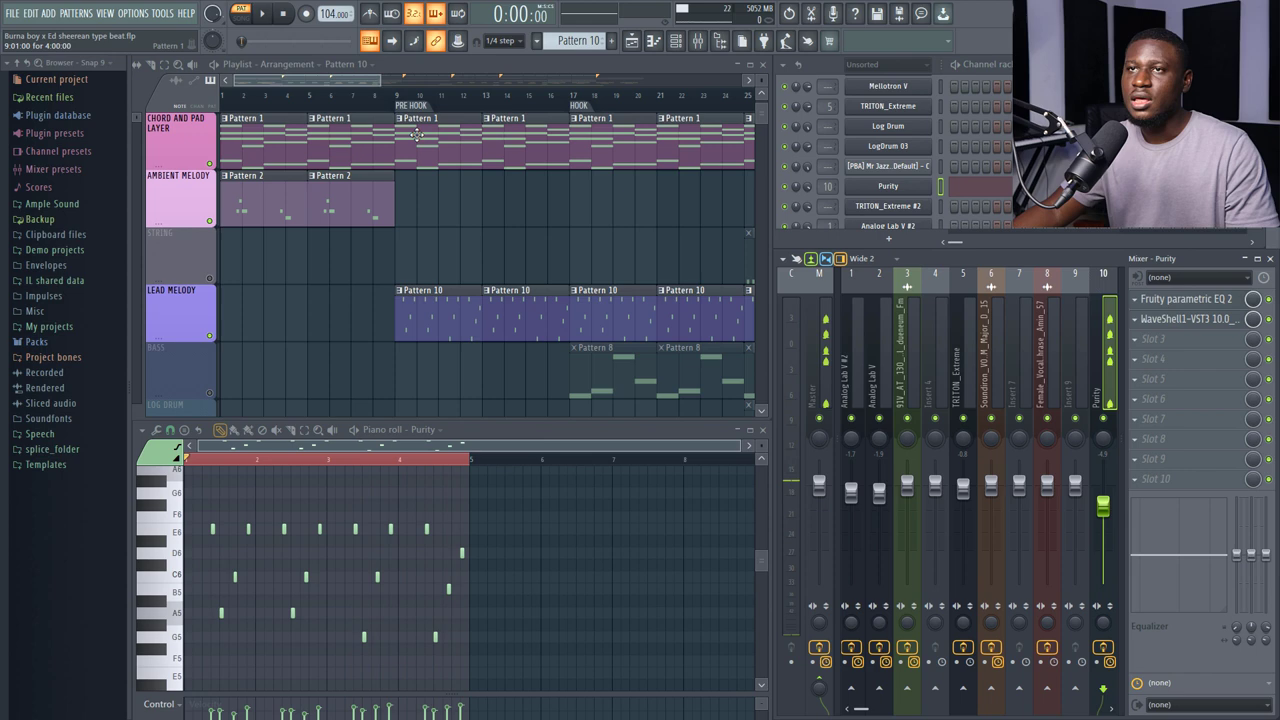
Play the song from bar 9 in Song mode, scrolling the playlist to follow the tracks
{"action": "left_click", "coordinate": [400, 104]}
{"action": "scroll", "coordinate": [430, 180], "scroll_direction": "up", "scroll_amount": 1}
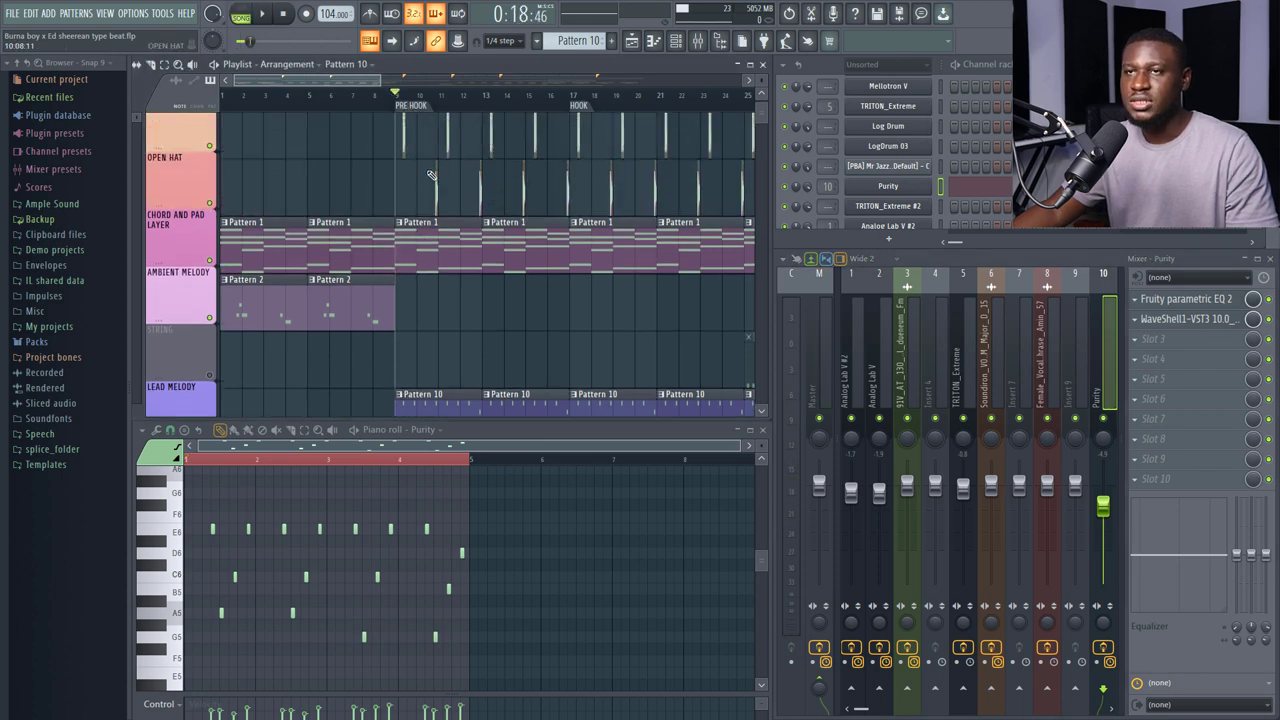
{"action": "key", "text": "space"}
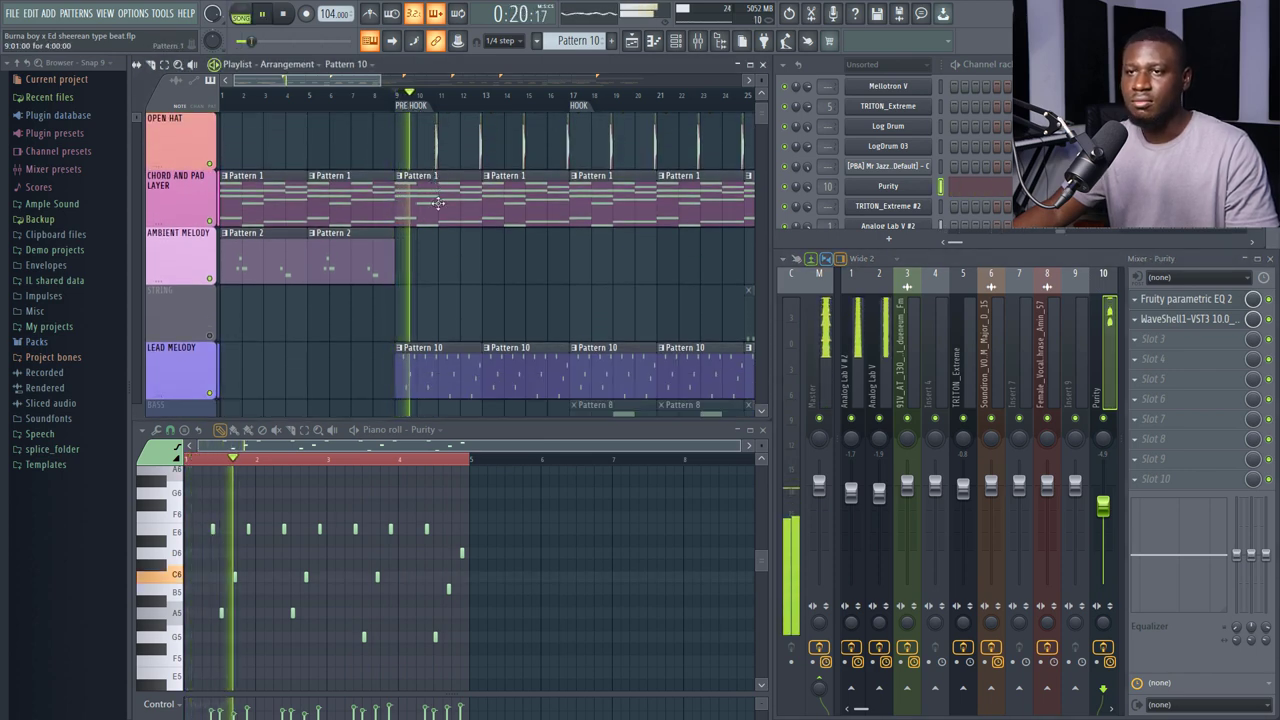
{"action": "scroll", "coordinate": [446, 231], "scroll_direction": "down", "scroll_amount": 1}
{"action": "scroll", "coordinate": [446, 231], "scroll_direction": "down", "scroll_amount": 1}
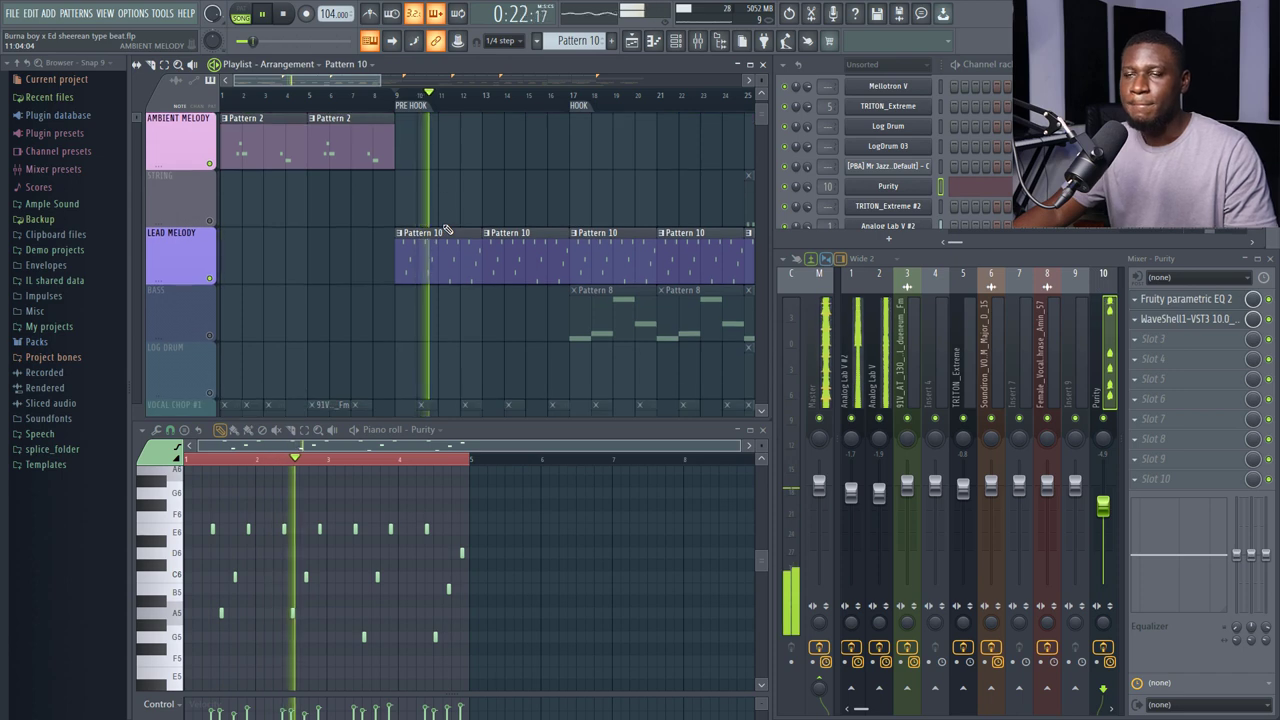
{"action": "scroll", "coordinate": [446, 228], "scroll_direction": "down", "scroll_amount": 1}
{"action": "scroll", "coordinate": [446, 228], "scroll_direction": "up", "scroll_amount": 1}
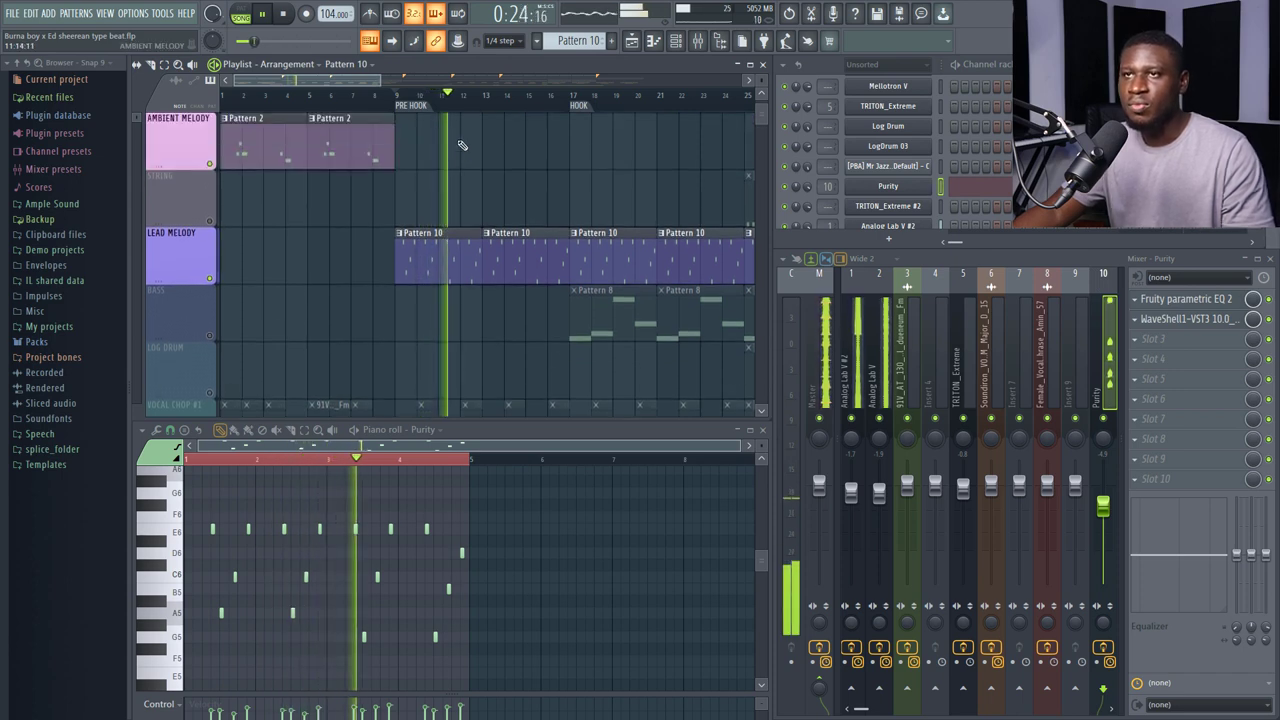
{"action": "scroll", "coordinate": [455, 100], "scroll_direction": "down", "scroll_amount": 2}
{"action": "scroll", "coordinate": [455, 100], "scroll_direction": "down", "scroll_amount": 2}
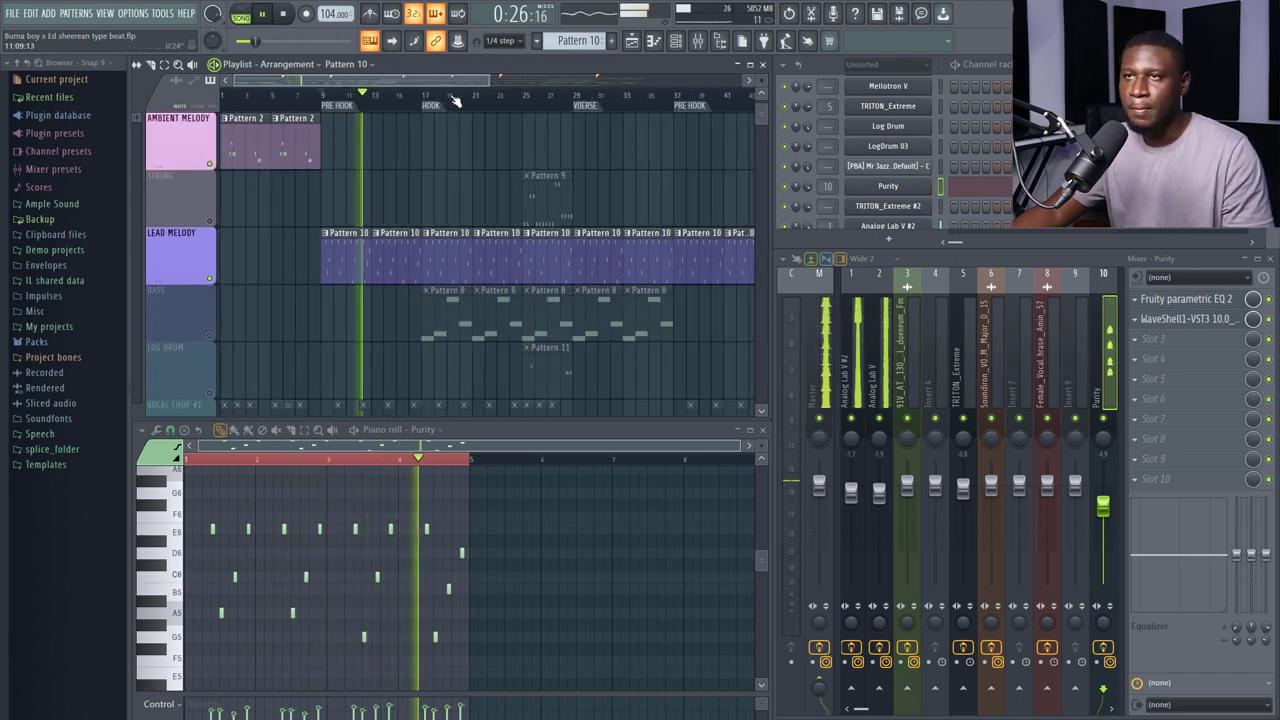
{"action": "scroll", "coordinate": [622, 160], "scroll_direction": "up", "scroll_amount": 3}
{"action": "scroll", "coordinate": [622, 160], "scroll_direction": "down", "scroll_amount": 2}
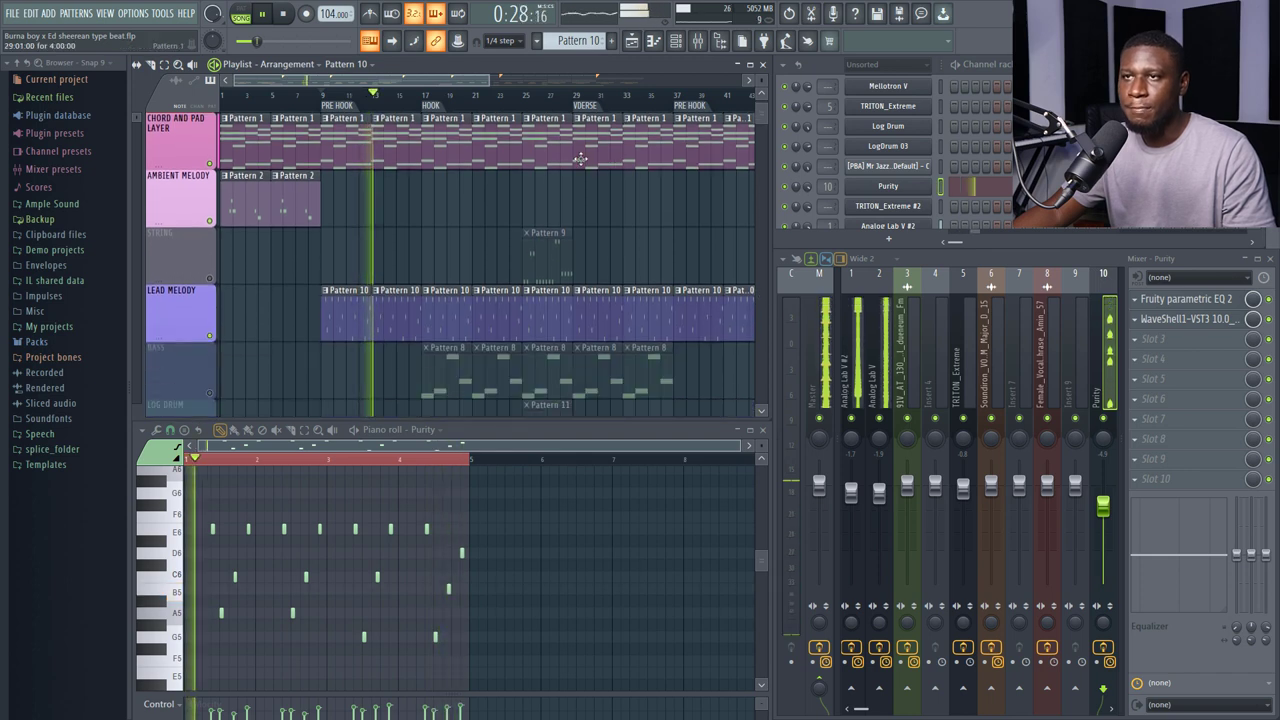
{"action": "scroll", "coordinate": [551, 103], "scroll_direction": "down", "scroll_amount": 1}
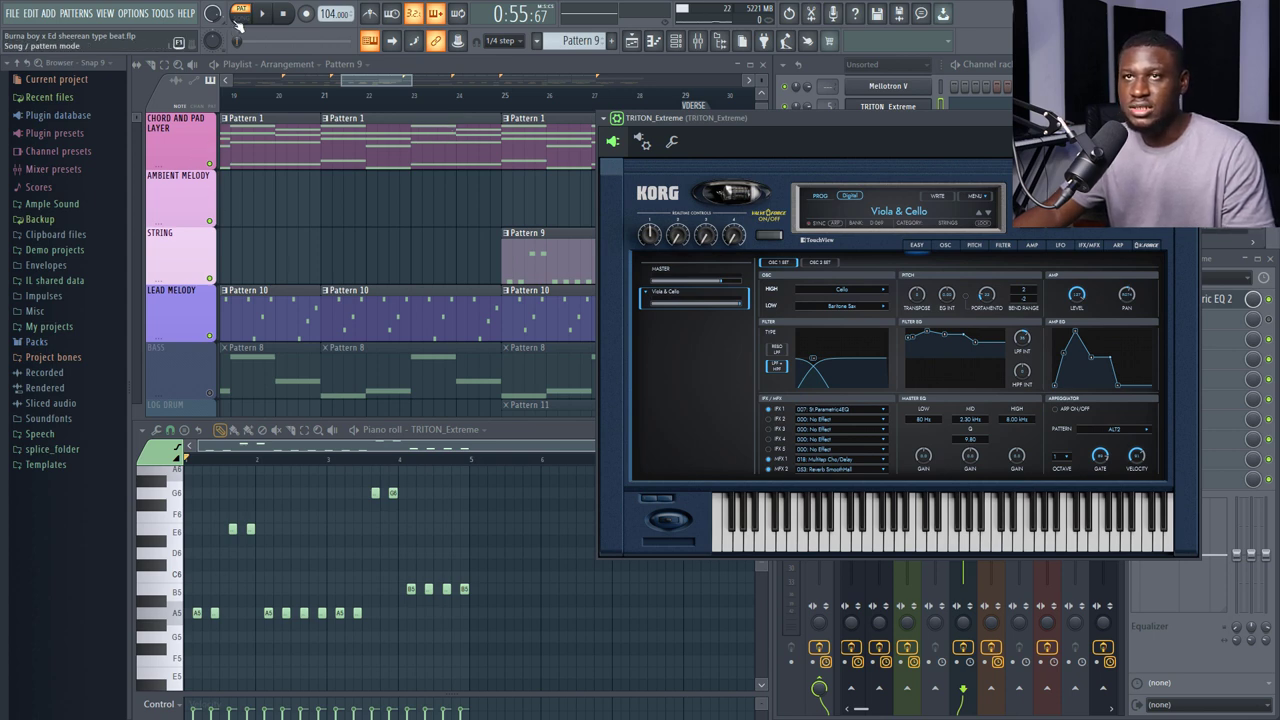
Play the string pattern through TRITON_Extreme, then reopen its window and shift it left
{"action": "key", "text": "space"}
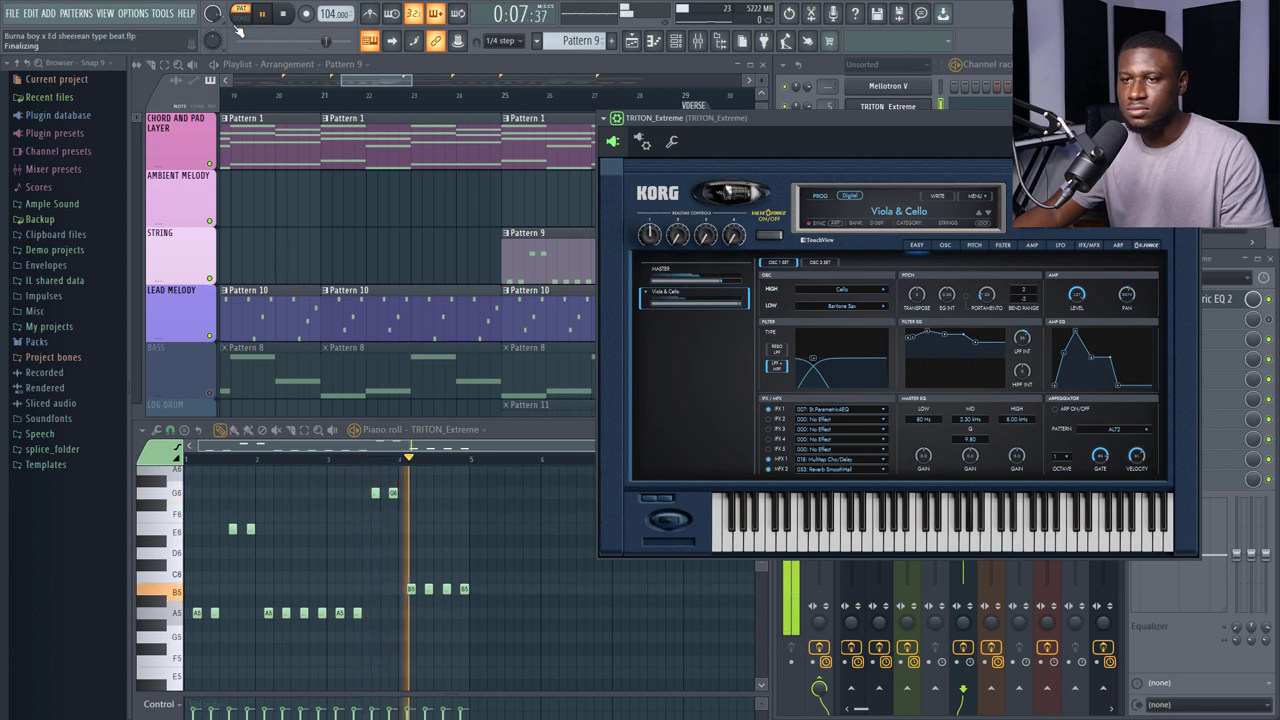
{"action": "key", "text": "space"}
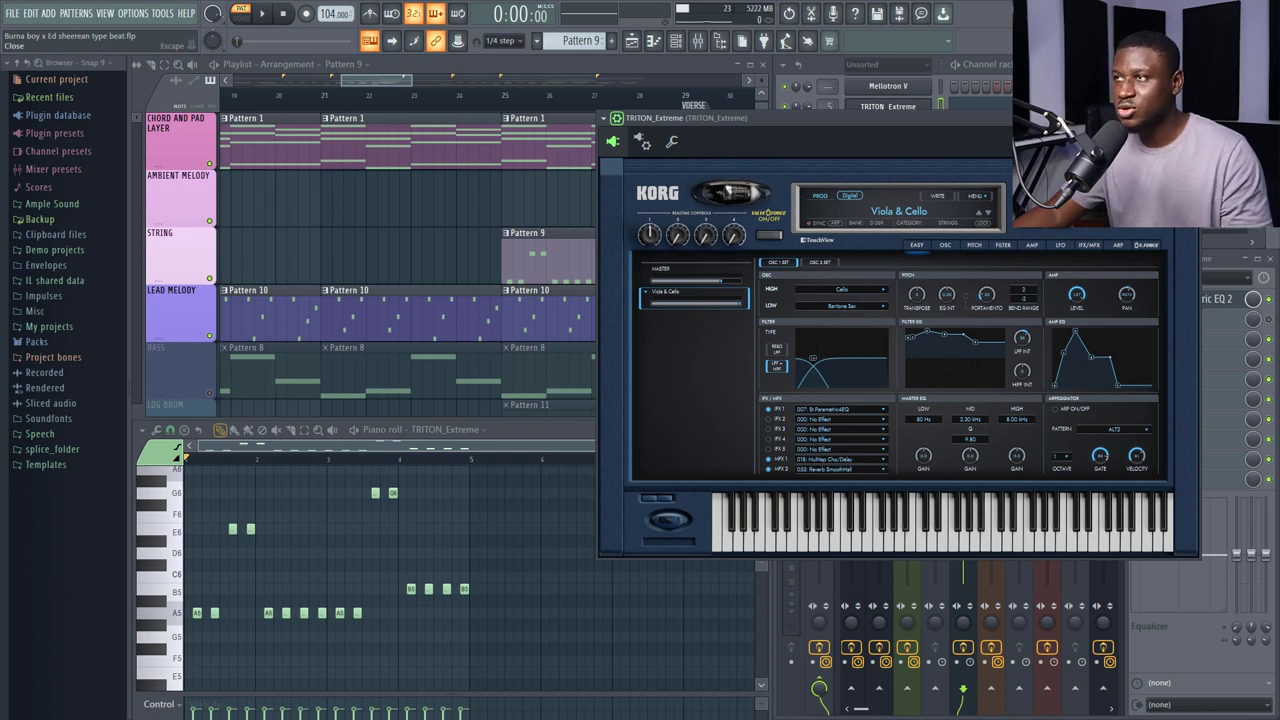
{"action": "left_click", "coordinate": [1193, 117]}
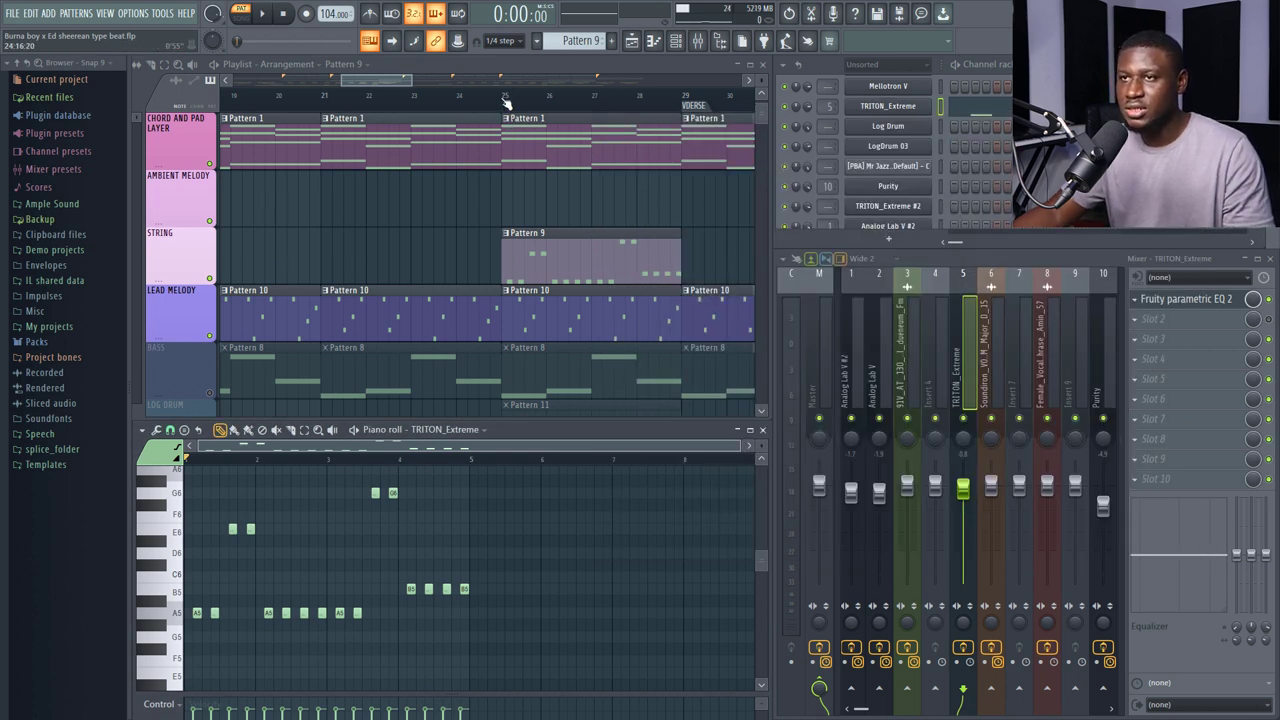
{"action": "left_click", "coordinate": [916, 117]}
{"action": "left_click_drag", "start_coordinate": [874, 120], "coordinate": [764, 120]}
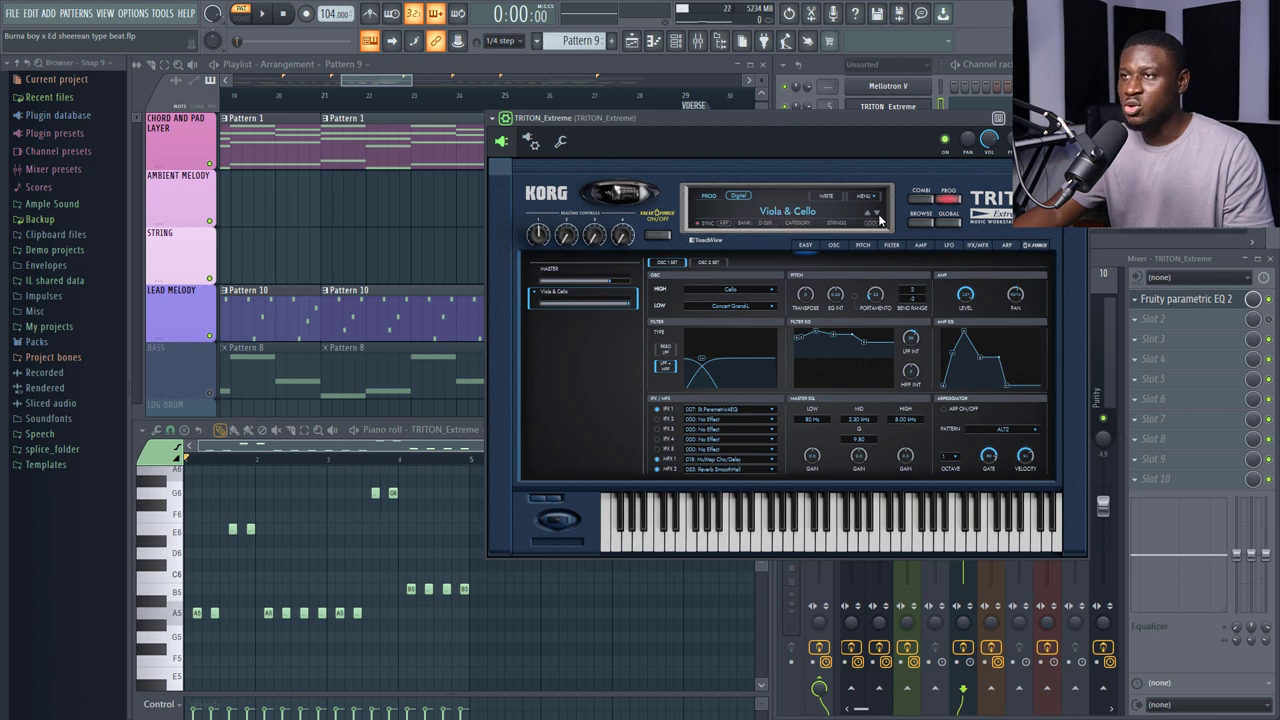
Browse the TRITON's STRINGS program category while Viola & Cello stays loaded
{"action": "left_click", "coordinate": [919, 218]}
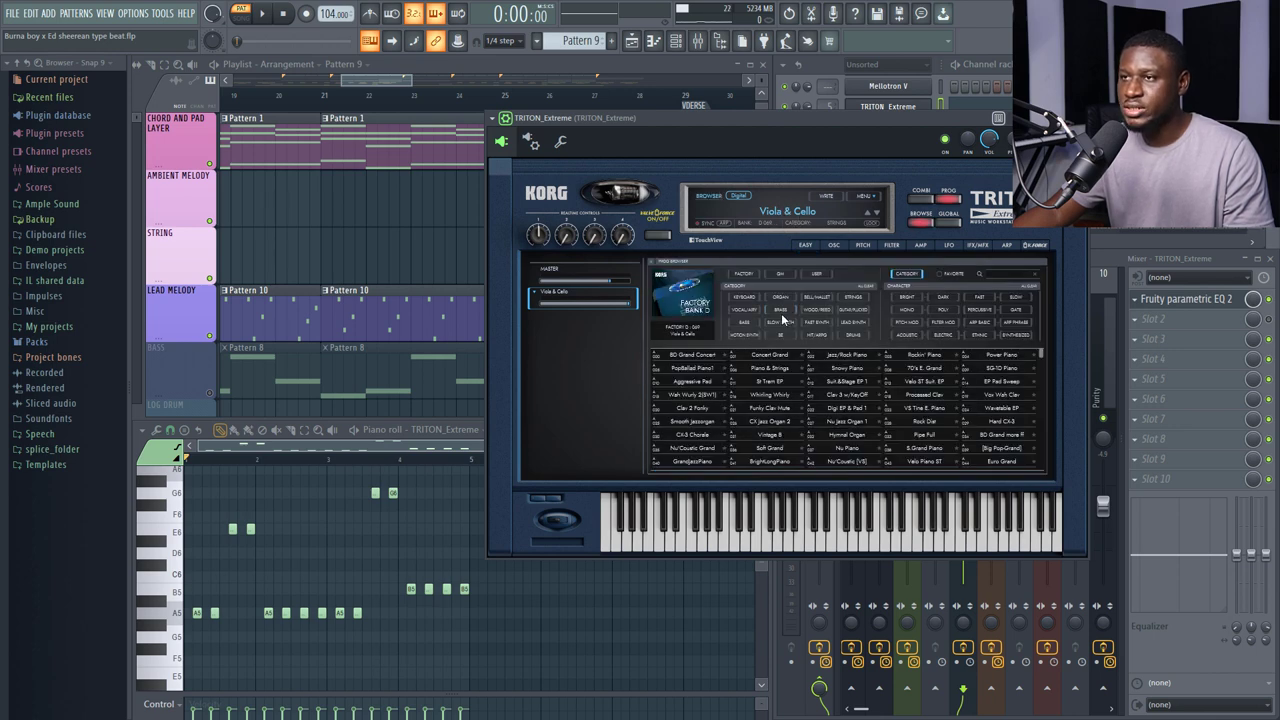
{"action": "left_click", "coordinate": [851, 299]}
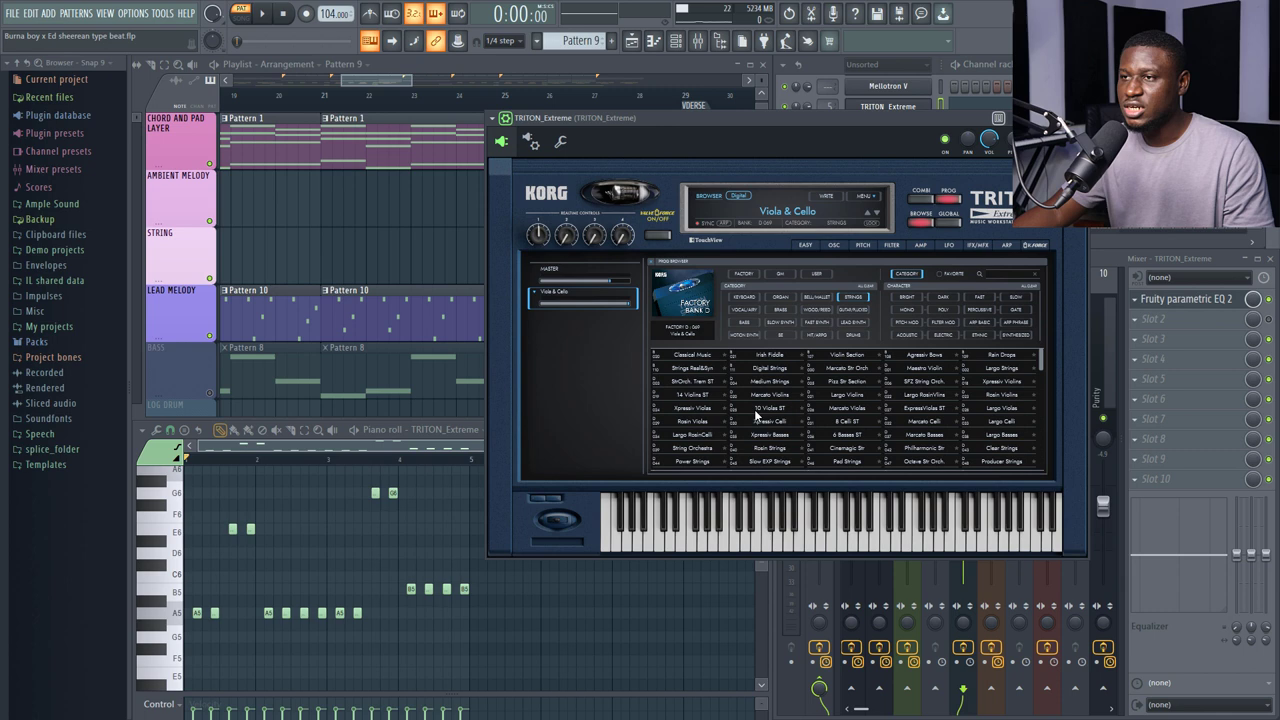
{"action": "scroll", "coordinate": [757, 414], "scroll_direction": "down", "scroll_amount": 5}
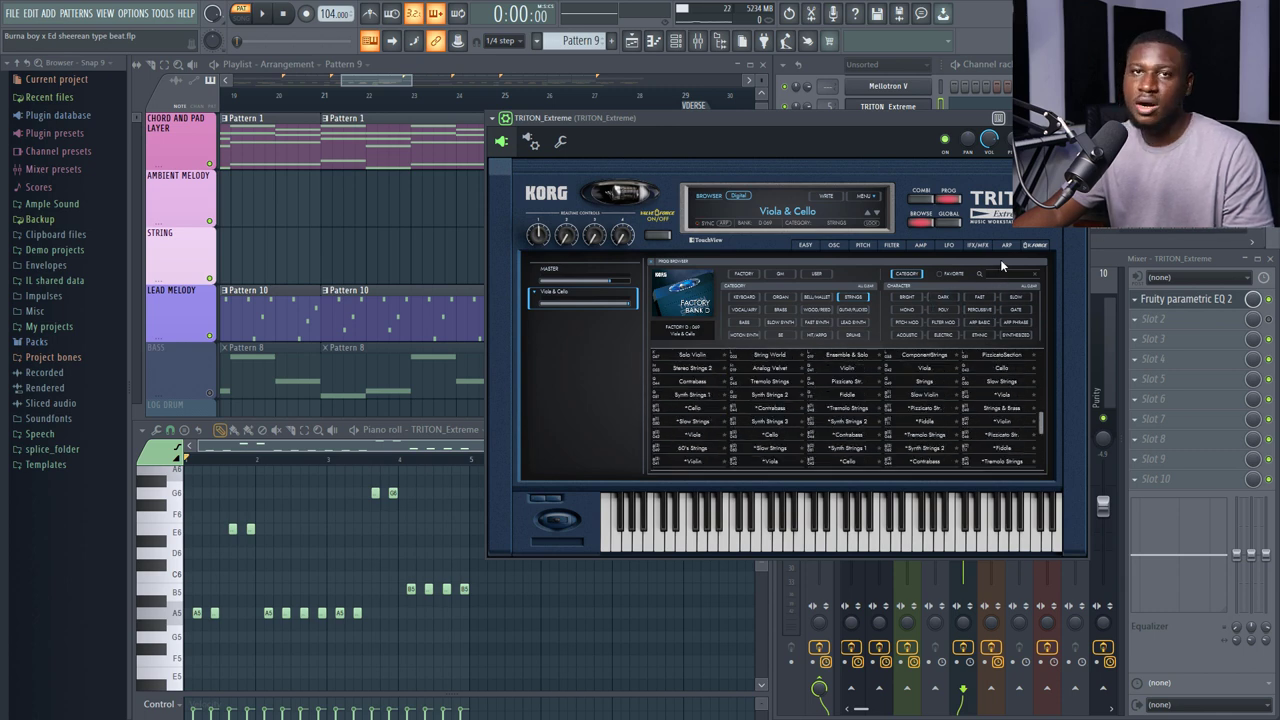
Close TRITON_Extreme and audition a B5 note through its channel's Fruity parametric EQ 2
{"action": "left_click", "coordinate": [1079, 118]}
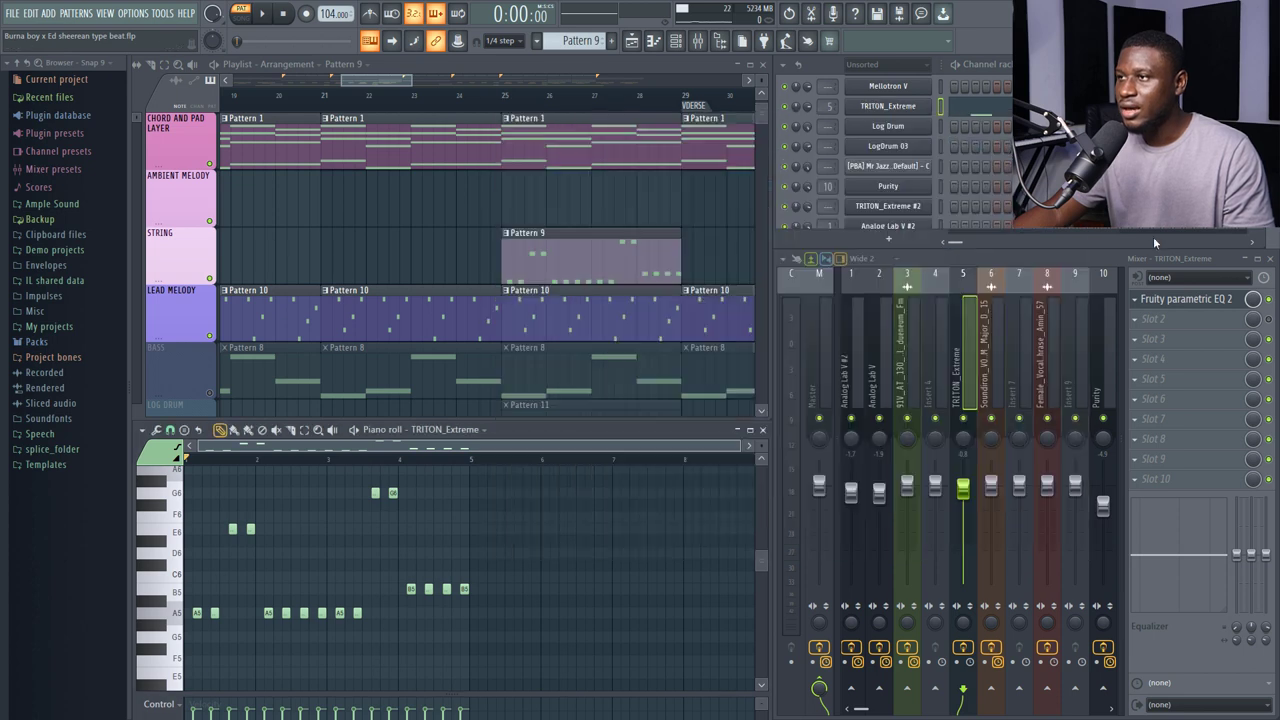
{"action": "left_click", "coordinate": [1185, 300]}
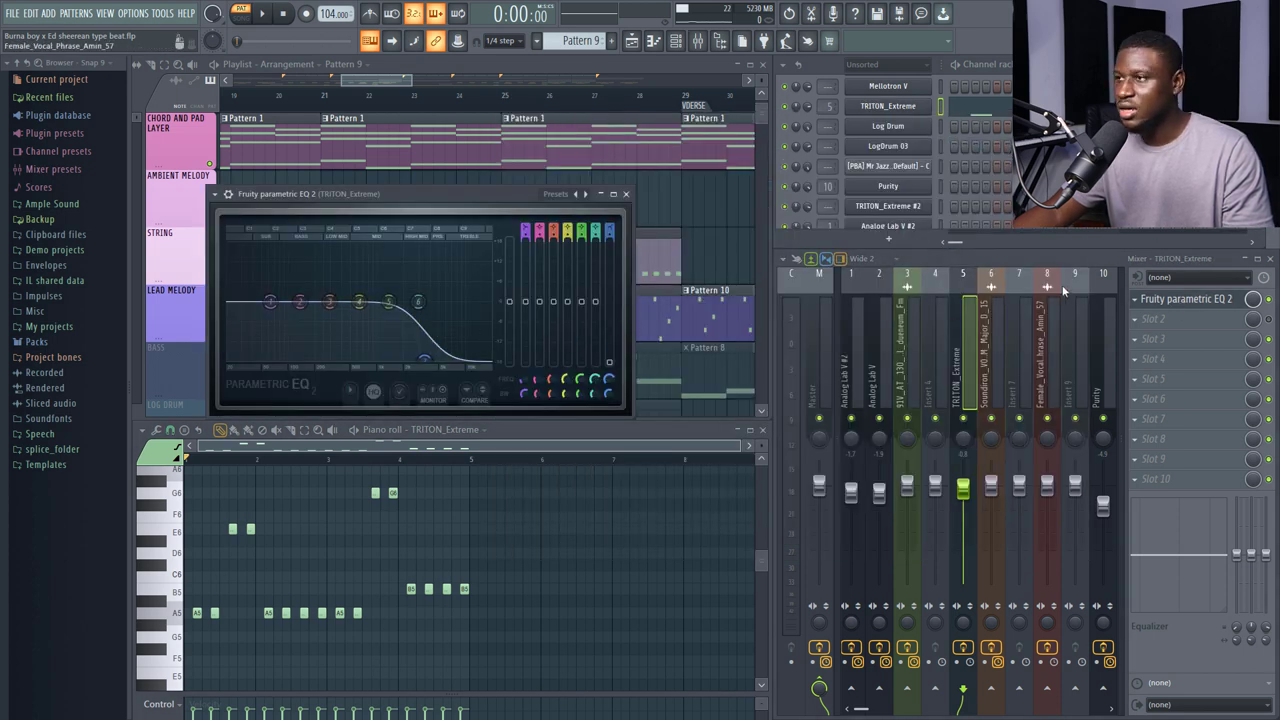
{"action": "left_click", "coordinate": [1257, 304]}
{"action": "key", "text": "m"}
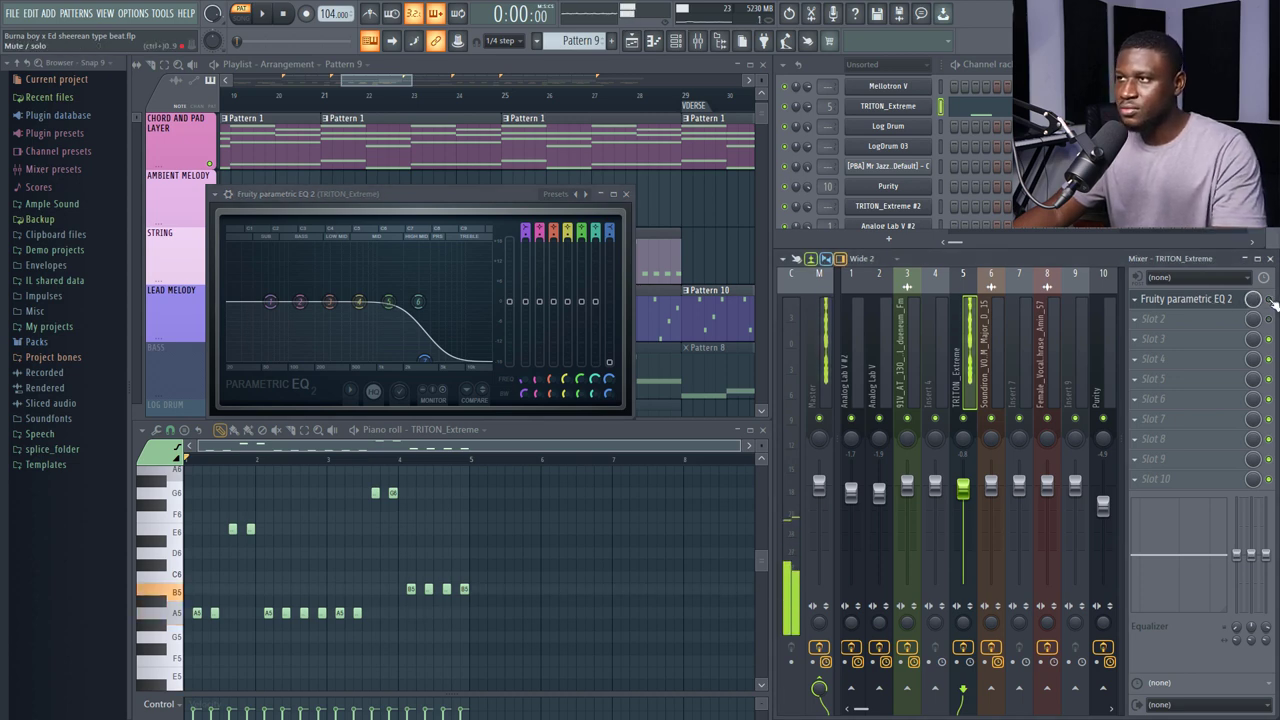
{"action": "key", "text": "m"}
{"action": "key", "text": "m"}
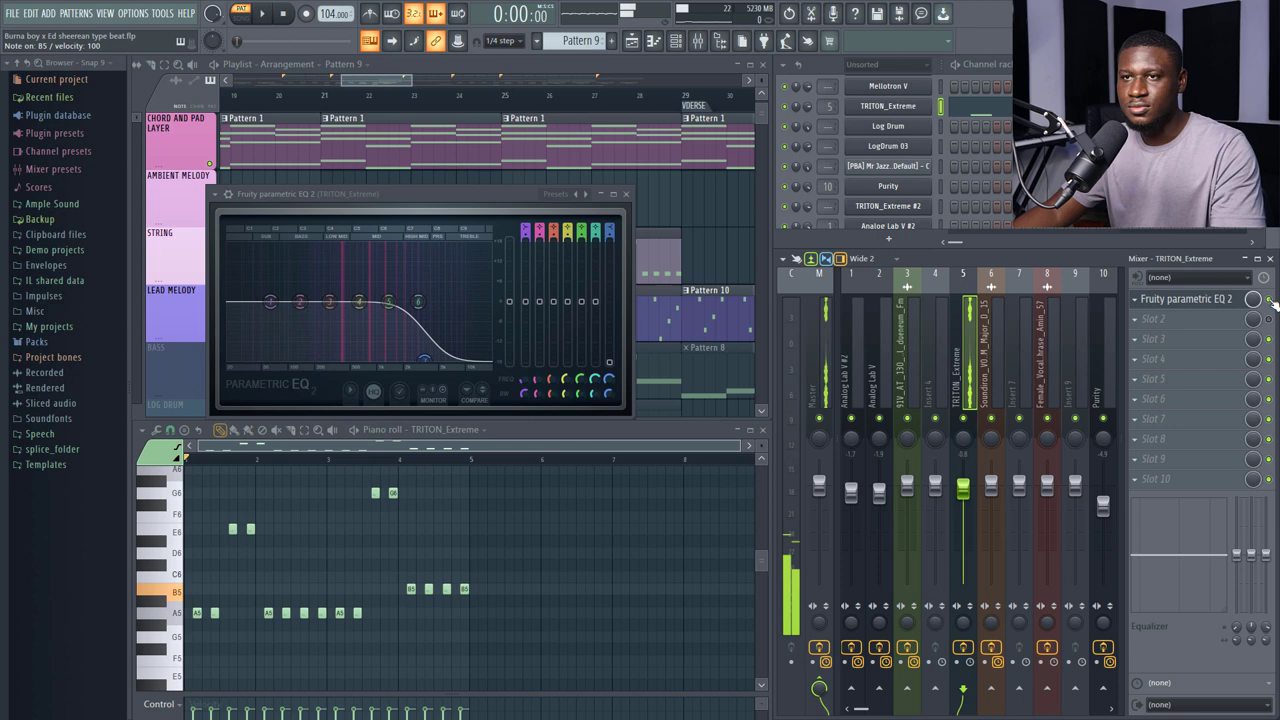
{"action": "left_click", "coordinate": [626, 194]}
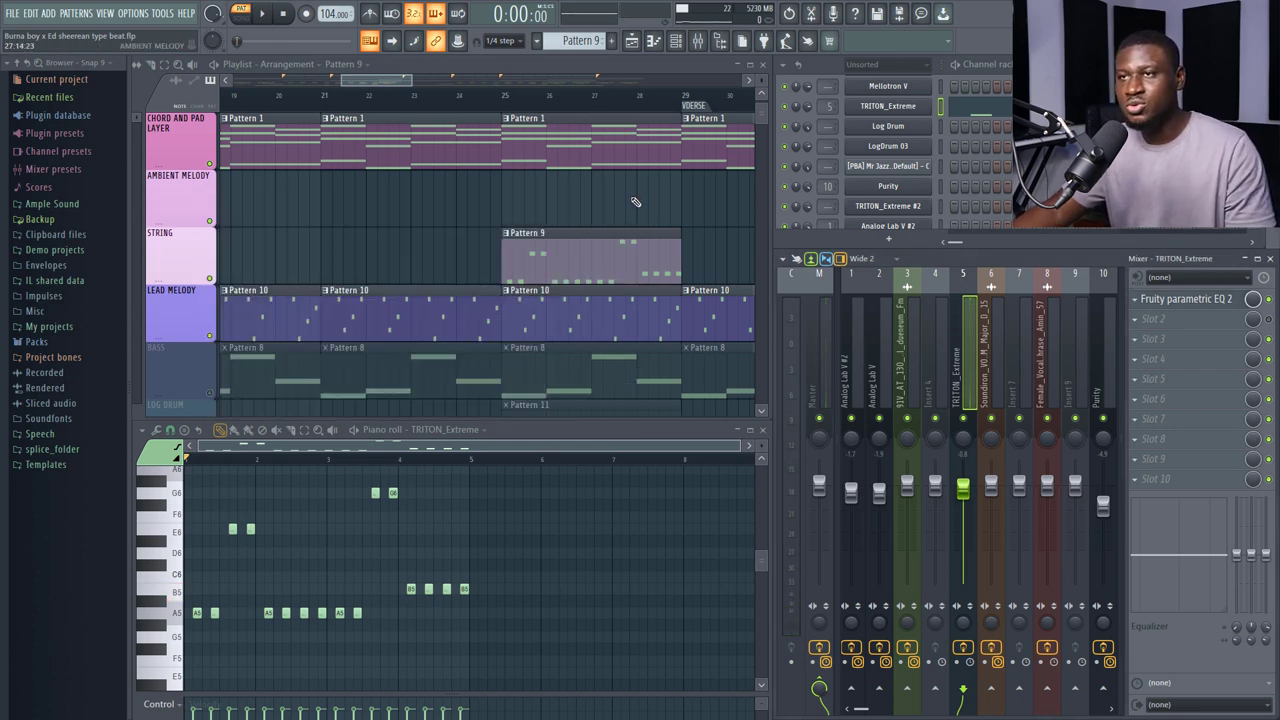
Play the arrangement from bar 25, ending with the 808 (1) settings and bass Pattern 8 in view
{"action": "left_click", "coordinate": [507, 98]}
{"action": "key", "text": "space"}
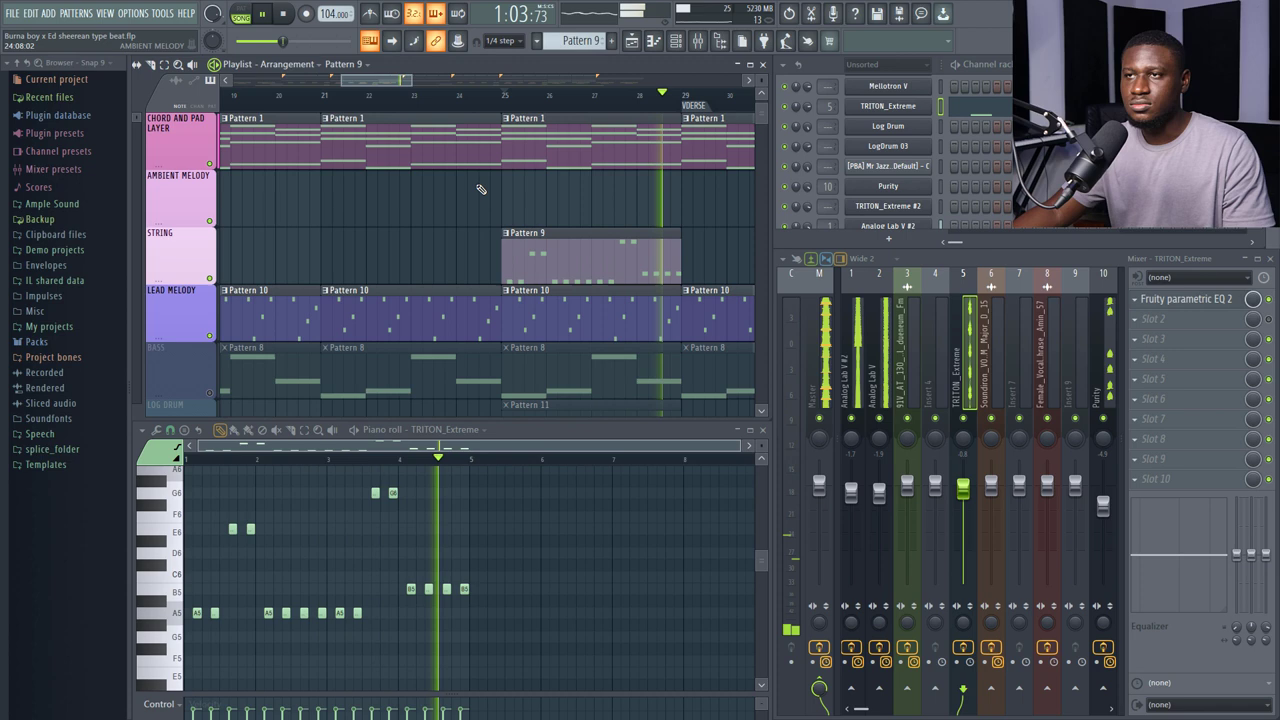
{"action": "key", "text": "space"}
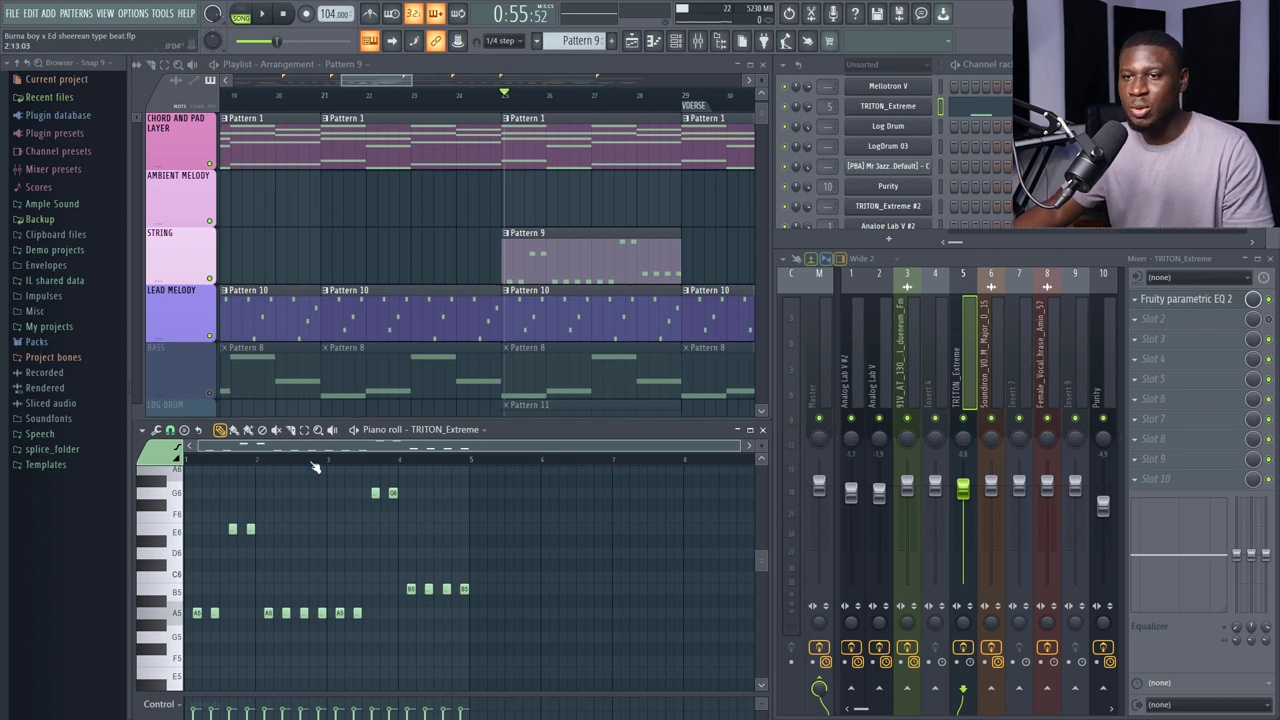
{"action": "key", "text": "space"}
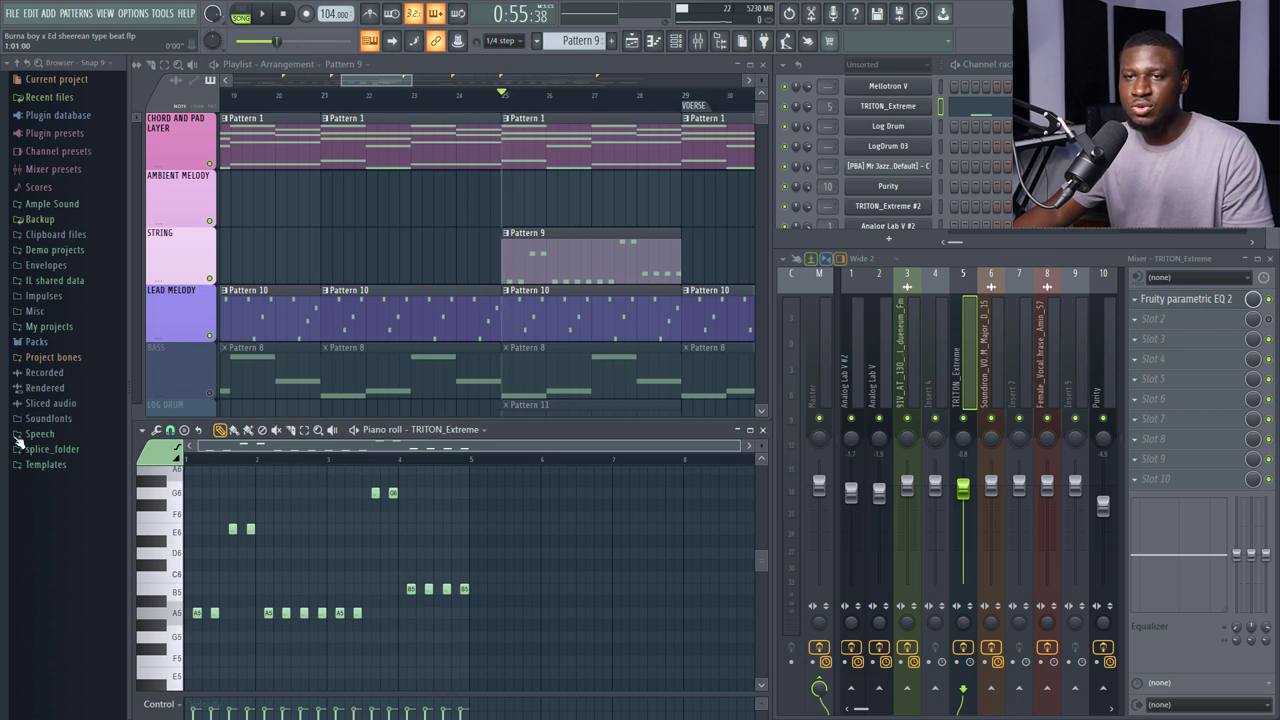
{"action": "key", "text": "space"}
{"action": "scroll", "coordinate": [305, 531], "scroll_direction": "up", "scroll_amount": 4}
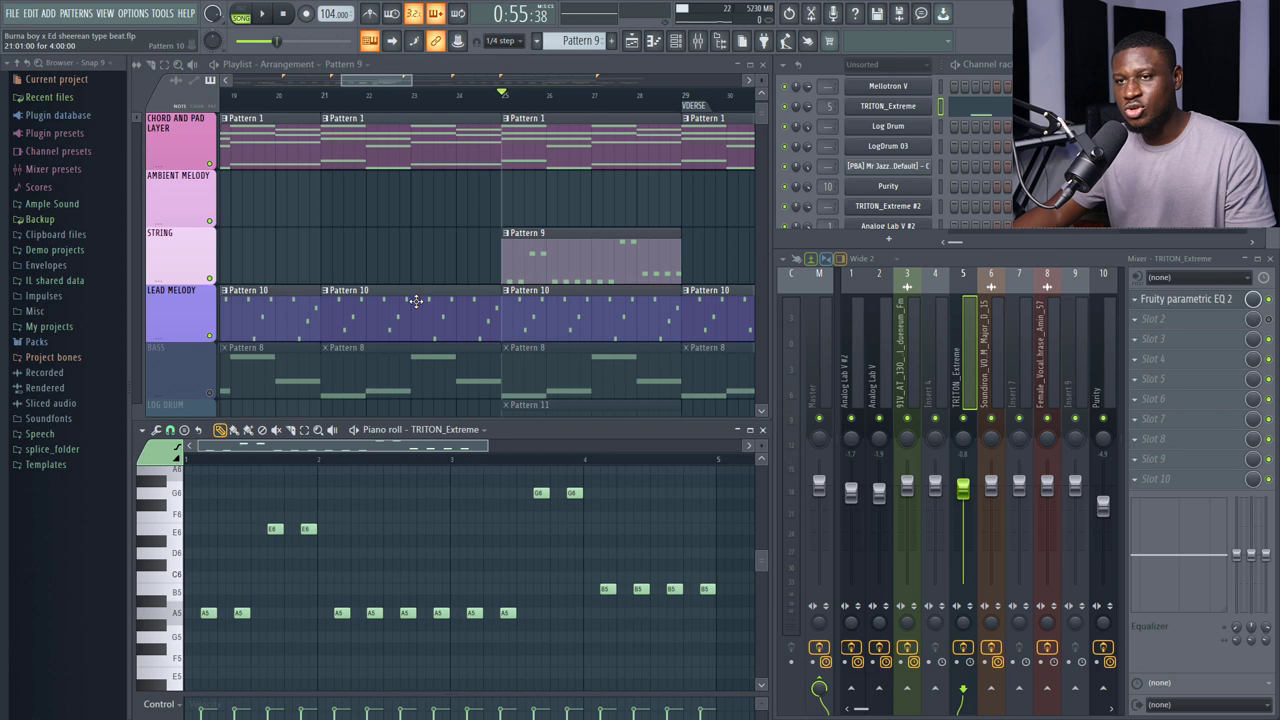
{"action": "scroll", "coordinate": [373, 477], "scroll_direction": "down", "scroll_amount": 3}
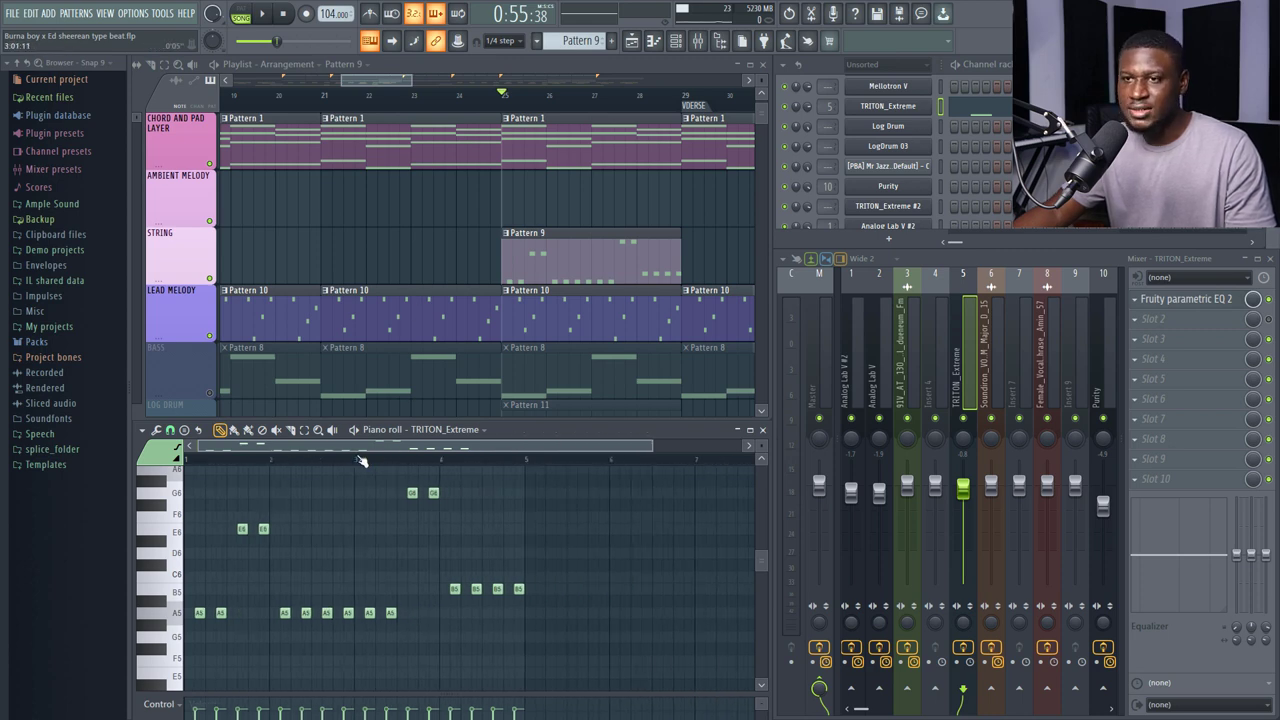
{"action": "scroll", "coordinate": [362, 461], "scroll_direction": "down", "scroll_amount": 2}
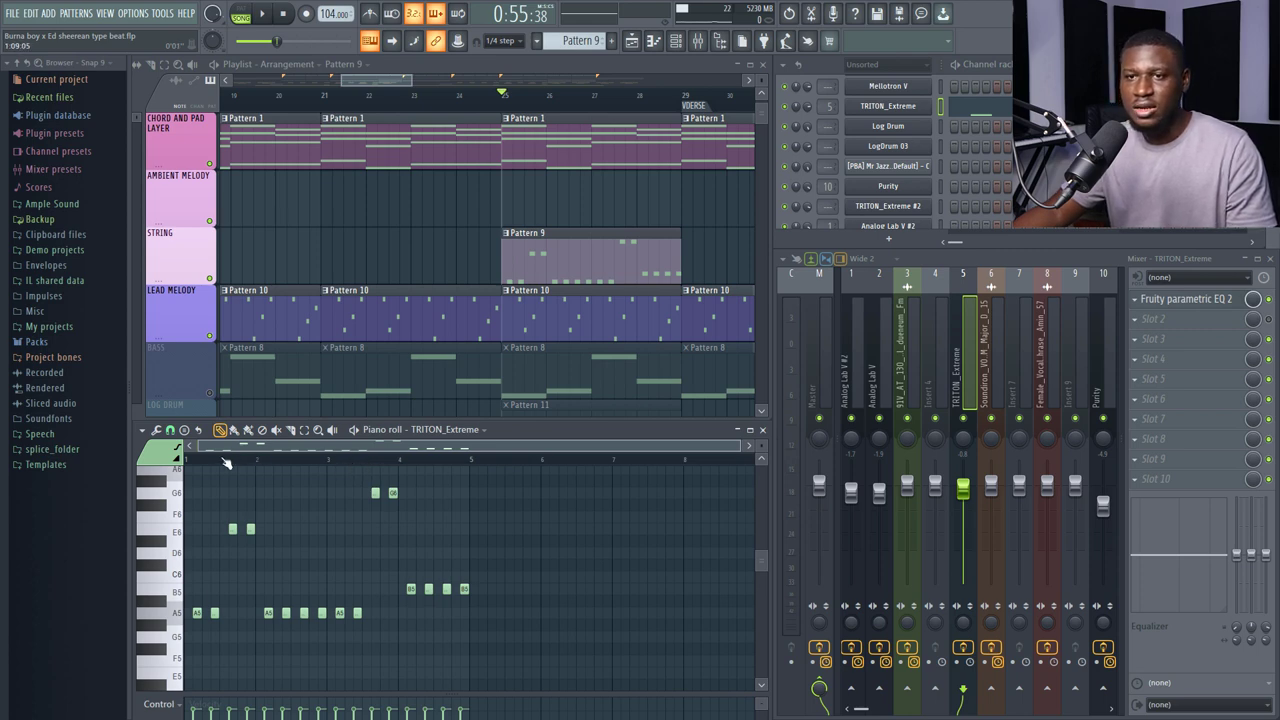
{"action": "scroll", "coordinate": [209, 477], "scroll_direction": "up", "scroll_amount": 2}
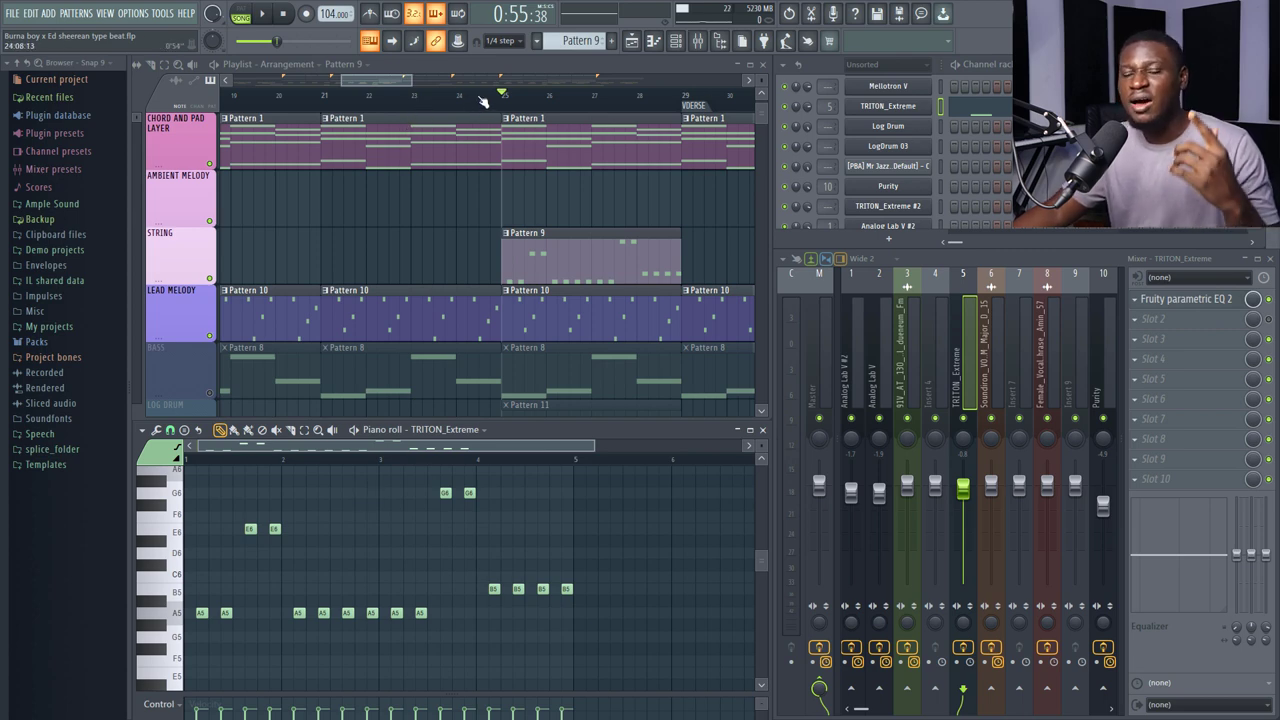
{"action": "scroll", "coordinate": [500, 105], "scroll_direction": "down", "scroll_amount": 2}
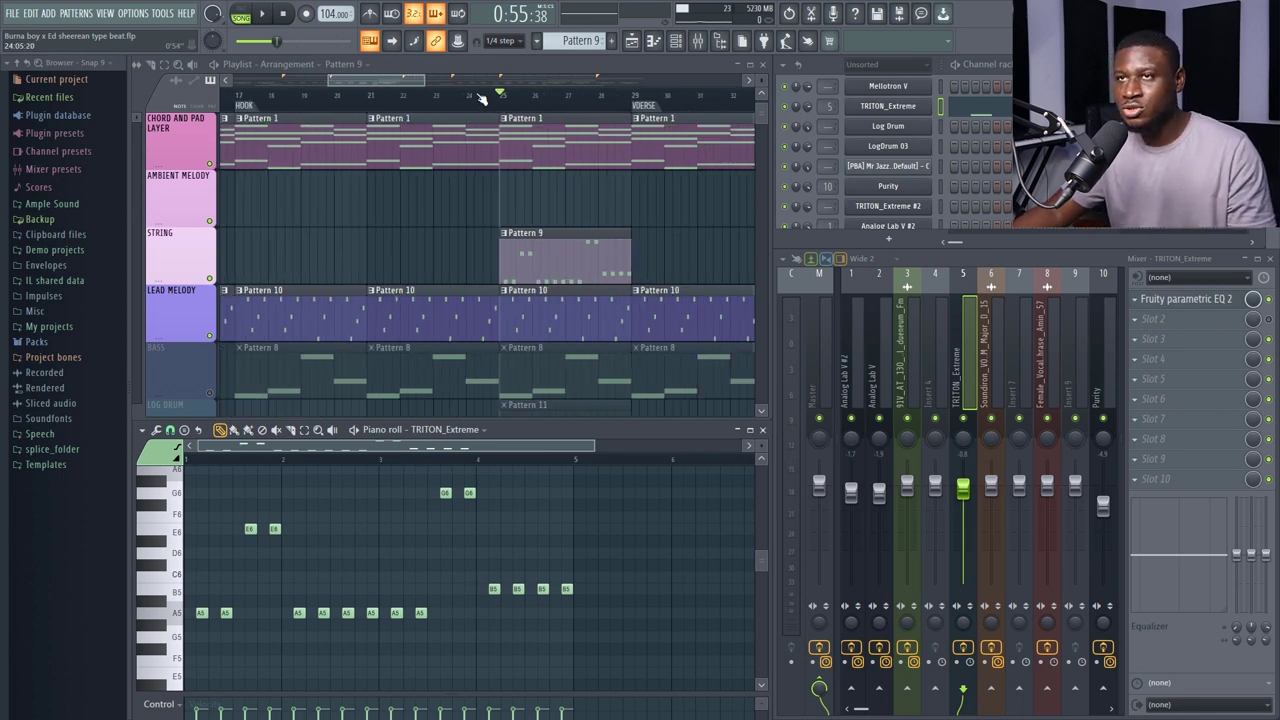
{"action": "scroll", "coordinate": [480, 100], "scroll_direction": "down", "scroll_amount": 2}
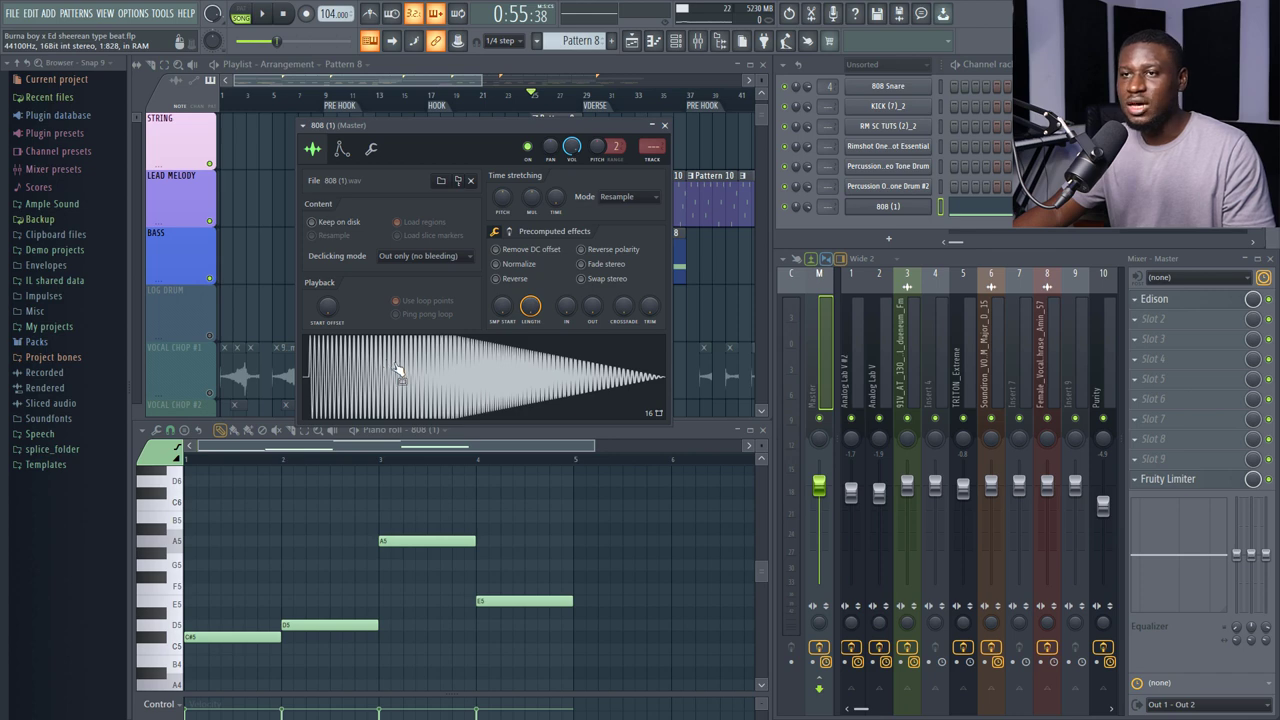
Preview the 808 sample and play the 808 bass pattern
{"action": "left_click", "coordinate": [398, 370]}
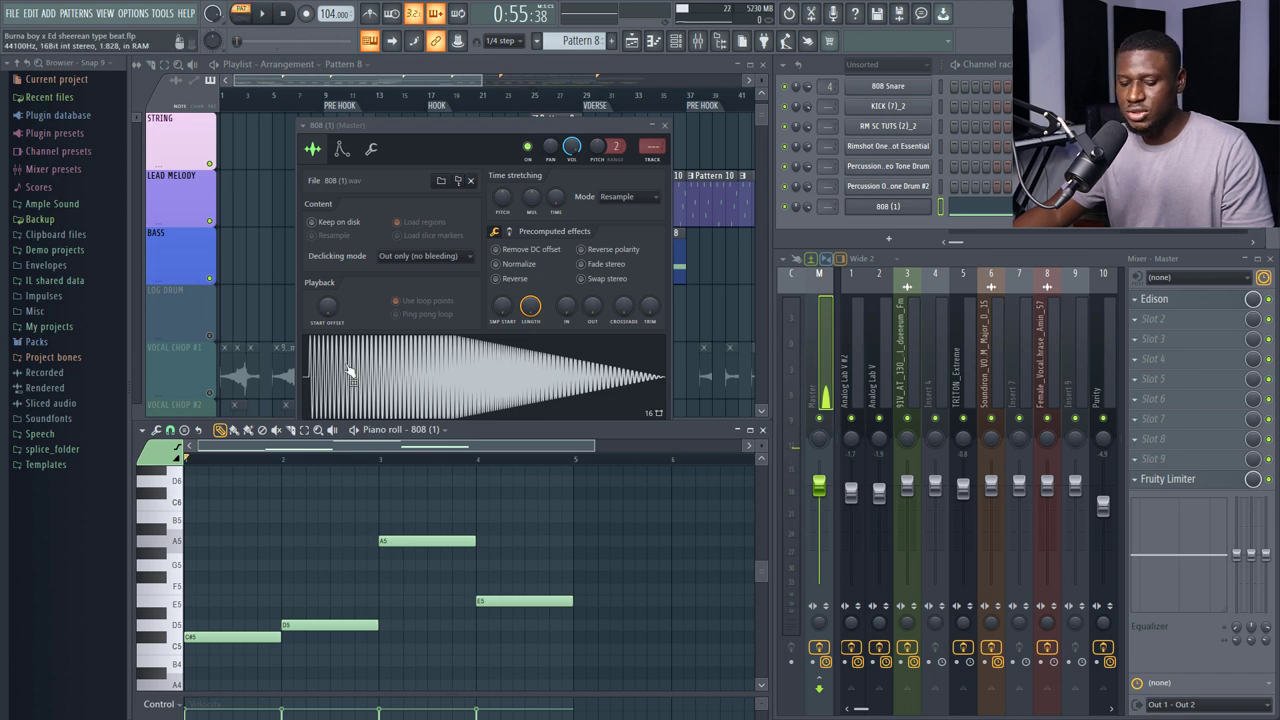
{"action": "key", "text": "space"}
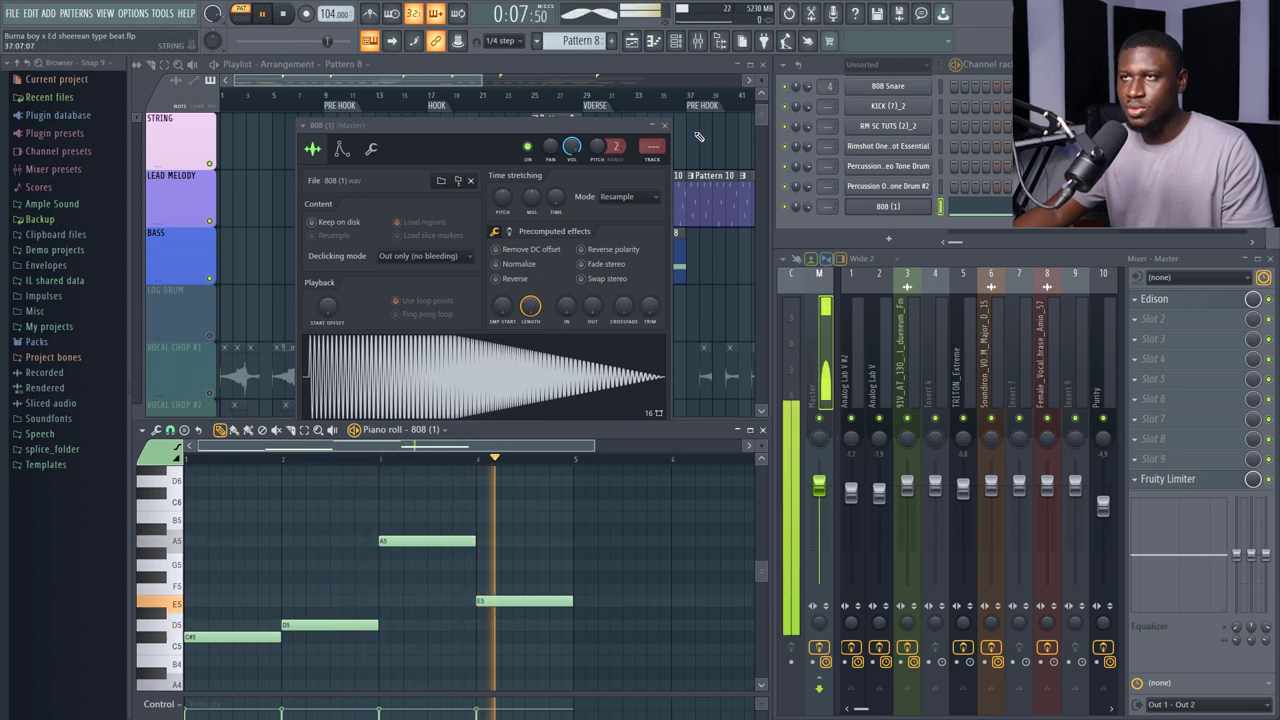
{"action": "key", "text": "space"}
Close the 808 settings and play the song from just before the hook
{"action": "left_click", "coordinate": [661, 126]}
{"action": "scroll", "coordinate": [500, 260], "scroll_direction": "down", "scroll_amount": 1}
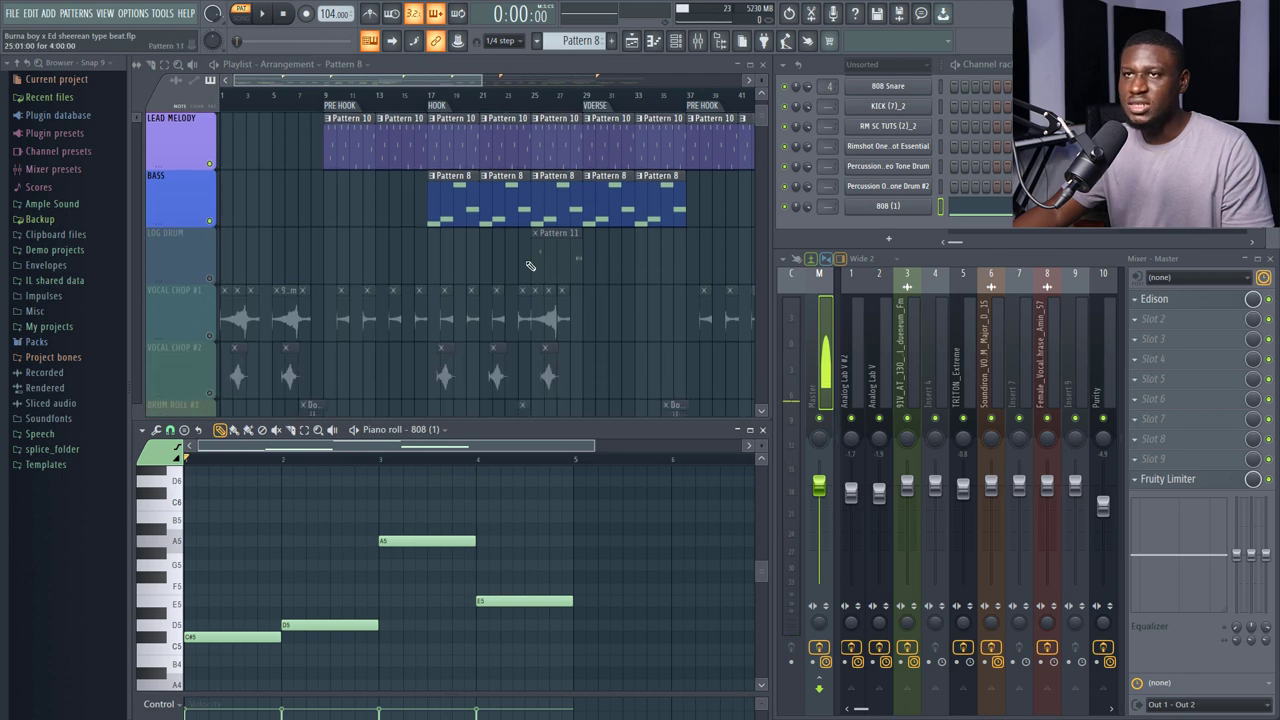
{"action": "scroll", "coordinate": [463, 249], "scroll_direction": "up", "scroll_amount": 2}
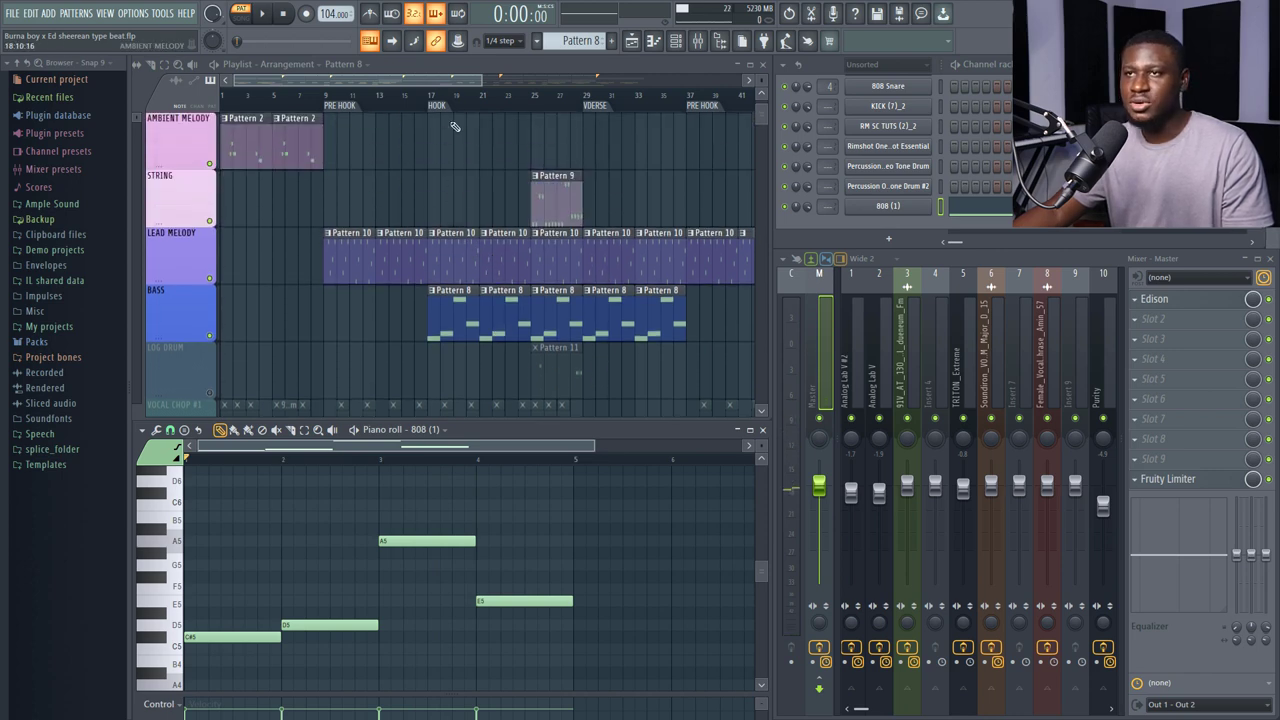
{"action": "left_click", "coordinate": [428, 96]}
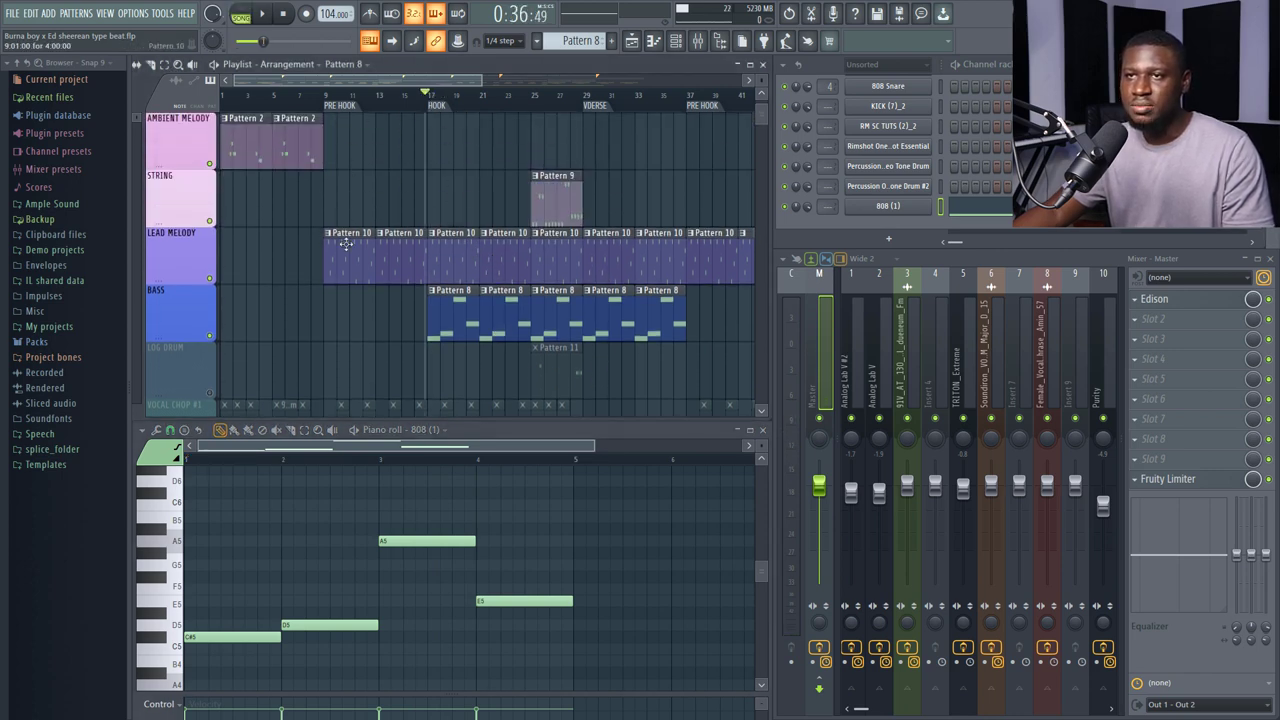
{"action": "key", "text": "space"}
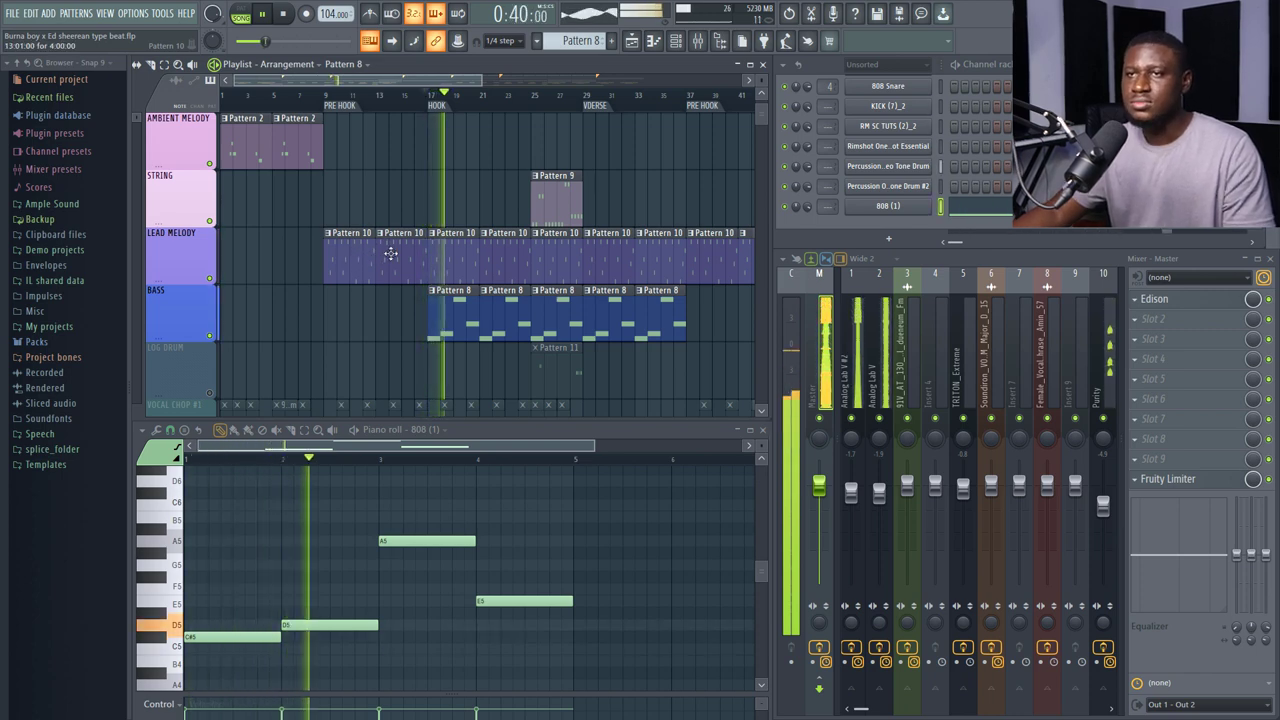
{"action": "scroll", "coordinate": [334, 306], "scroll_direction": "up", "scroll_amount": 1}
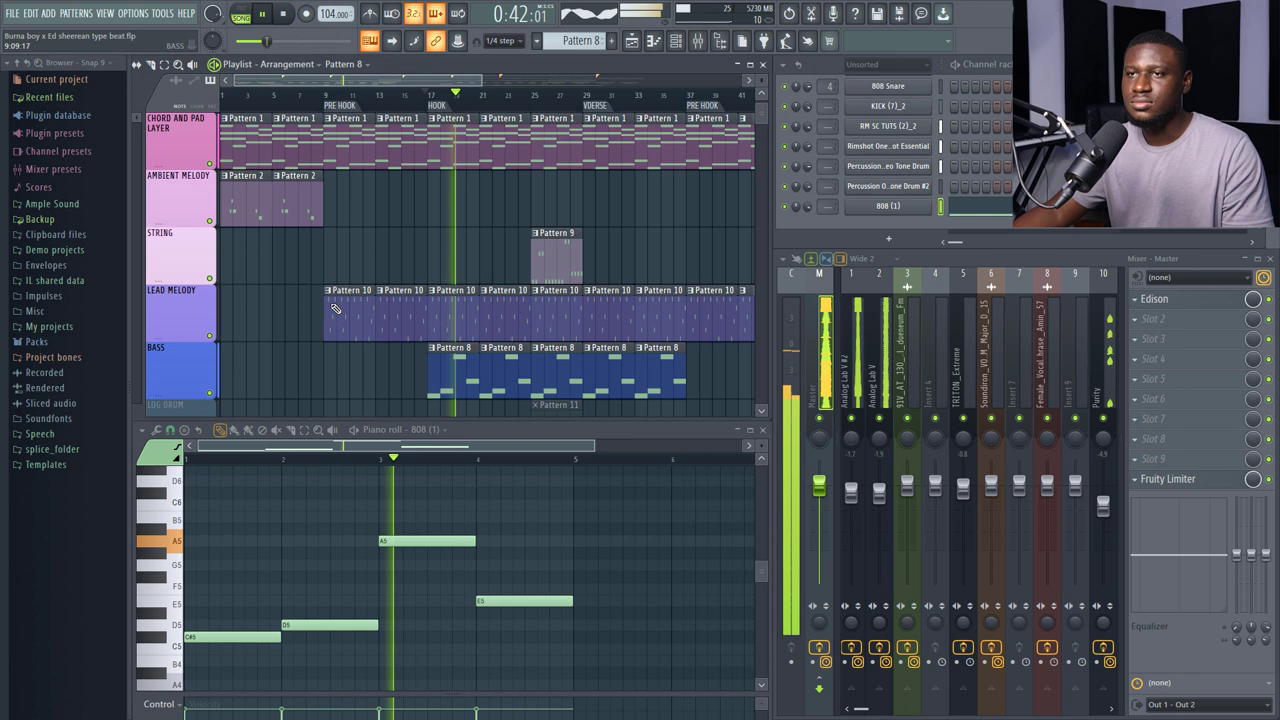
{"action": "scroll", "coordinate": [335, 307], "scroll_direction": "down", "scroll_amount": 1}
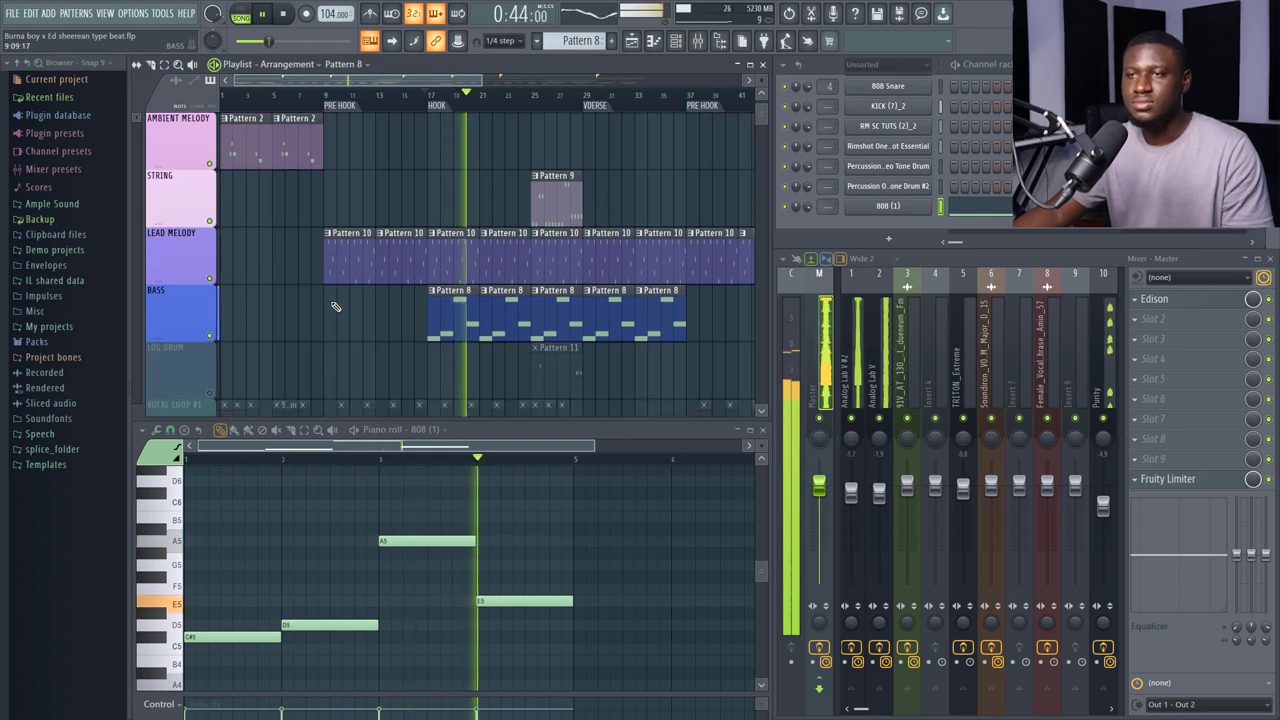
{"action": "scroll", "coordinate": [458, 342], "scroll_direction": "down", "scroll_amount": 2}
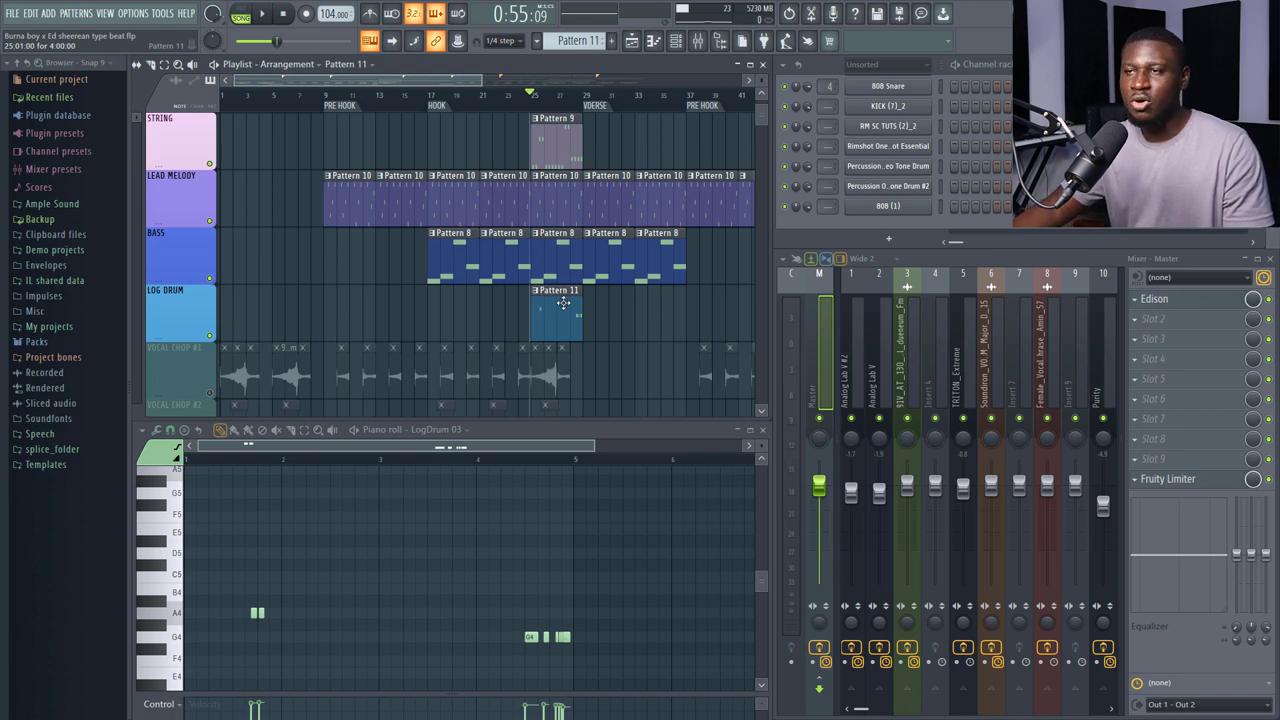
Play the log drum pattern alone, restarting from bar 4, then open LogDrum 03's DX10 settings
{"action": "scroll", "coordinate": [564, 303], "scroll_direction": "up", "scroll_amount": 1}
{"action": "scroll", "coordinate": [540, 272], "scroll_direction": "up", "scroll_amount": 3}
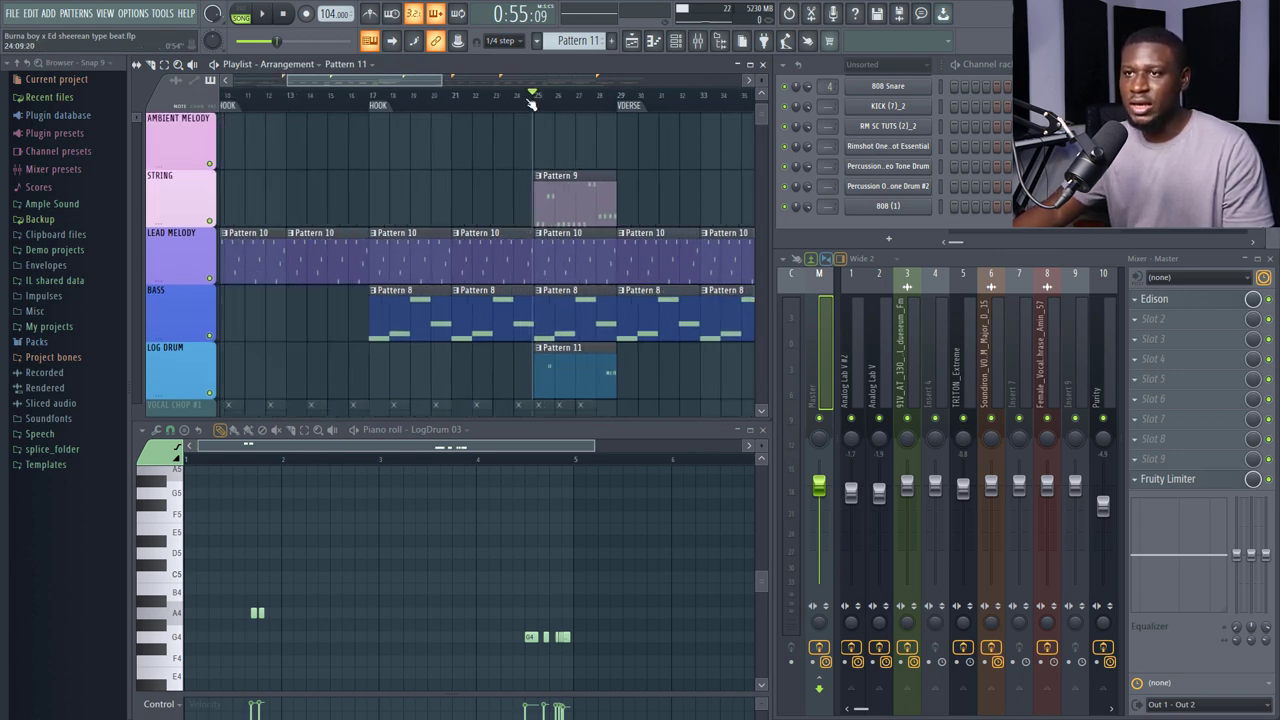
{"action": "scroll", "coordinate": [470, 560], "scroll_direction": "down", "scroll_amount": 1}
{"action": "key", "text": "space"}
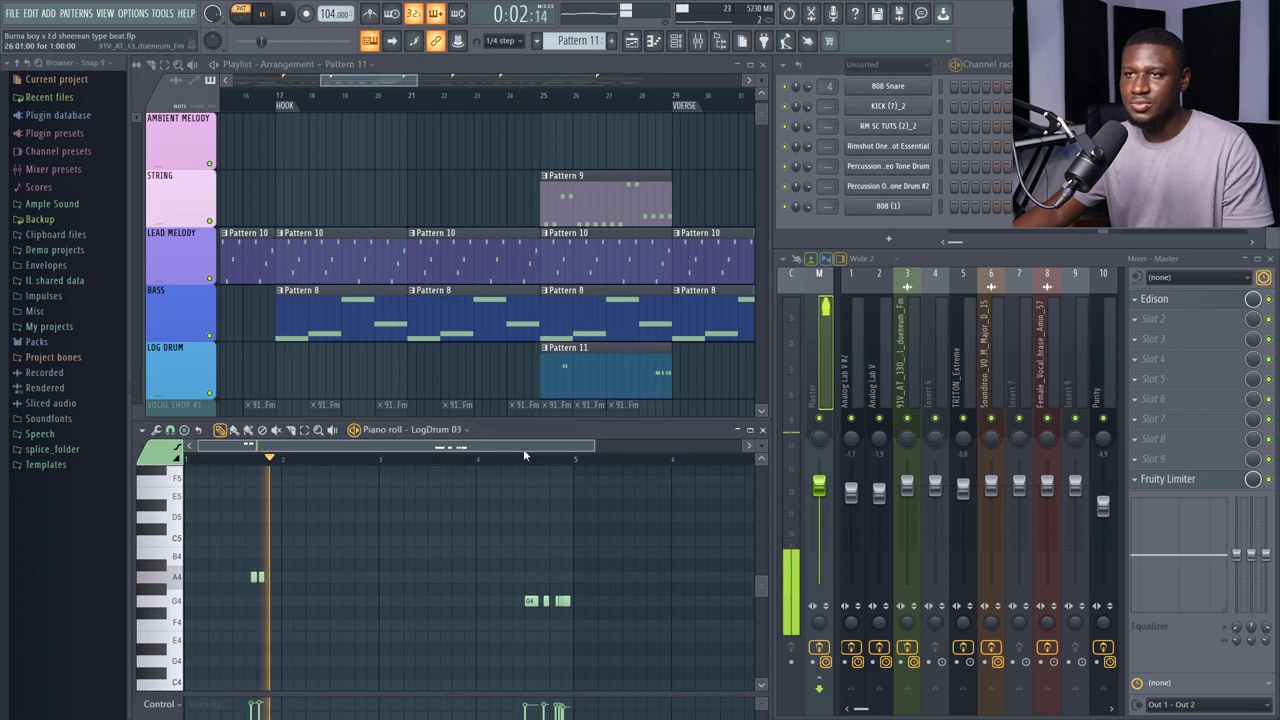
{"action": "left_click", "coordinate": [503, 462]}
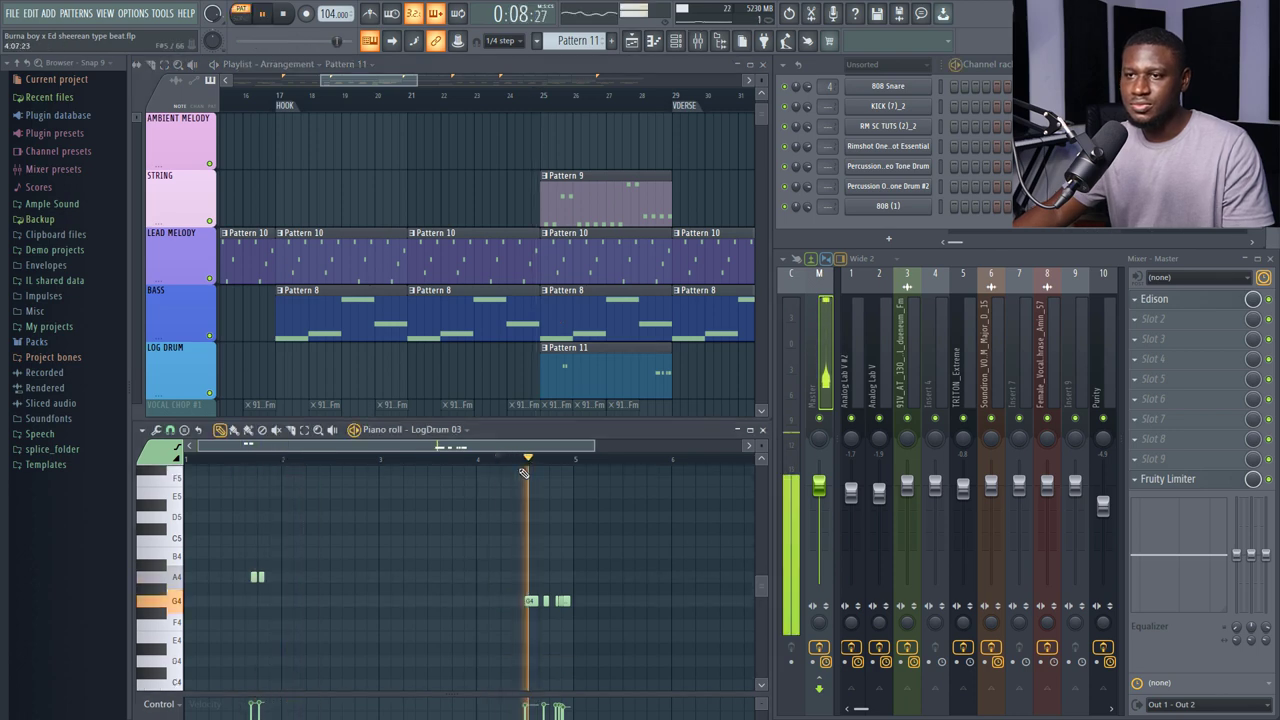
{"action": "left_click", "coordinate": [532, 463]}
{"action": "scroll", "coordinate": [532, 463], "scroll_direction": "up", "scroll_amount": 4}
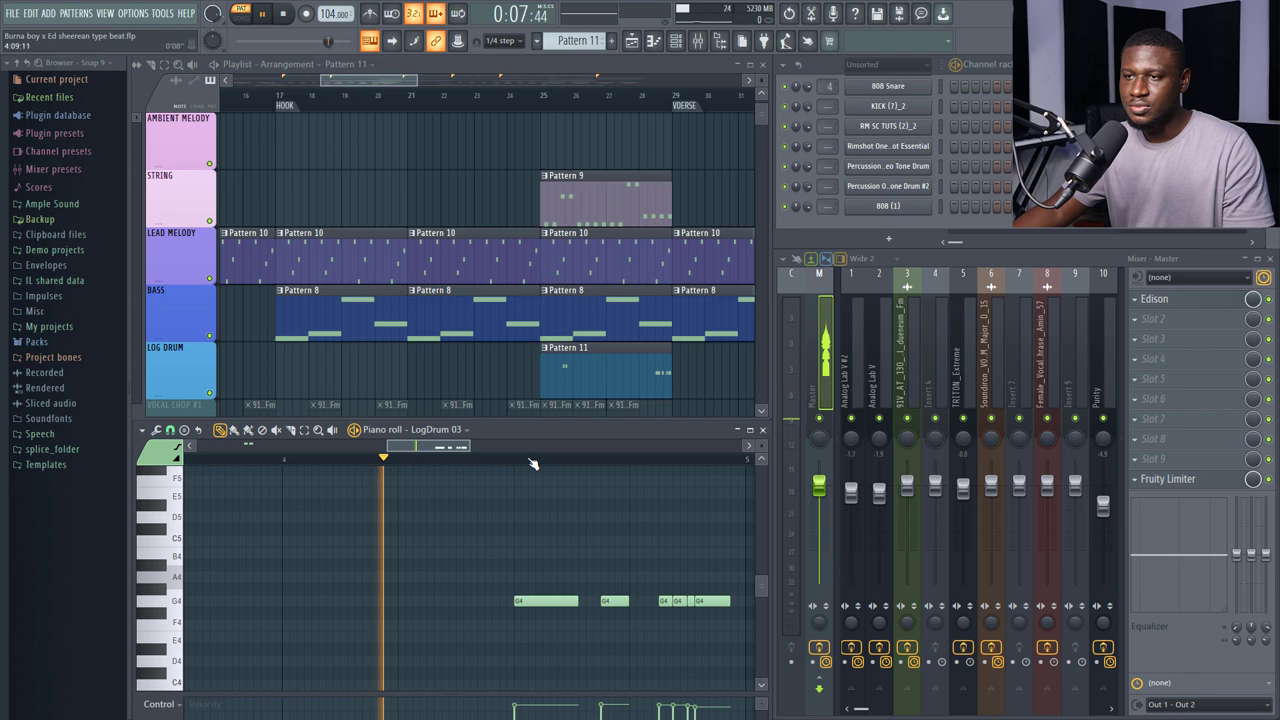
{"action": "key", "text": "space"}
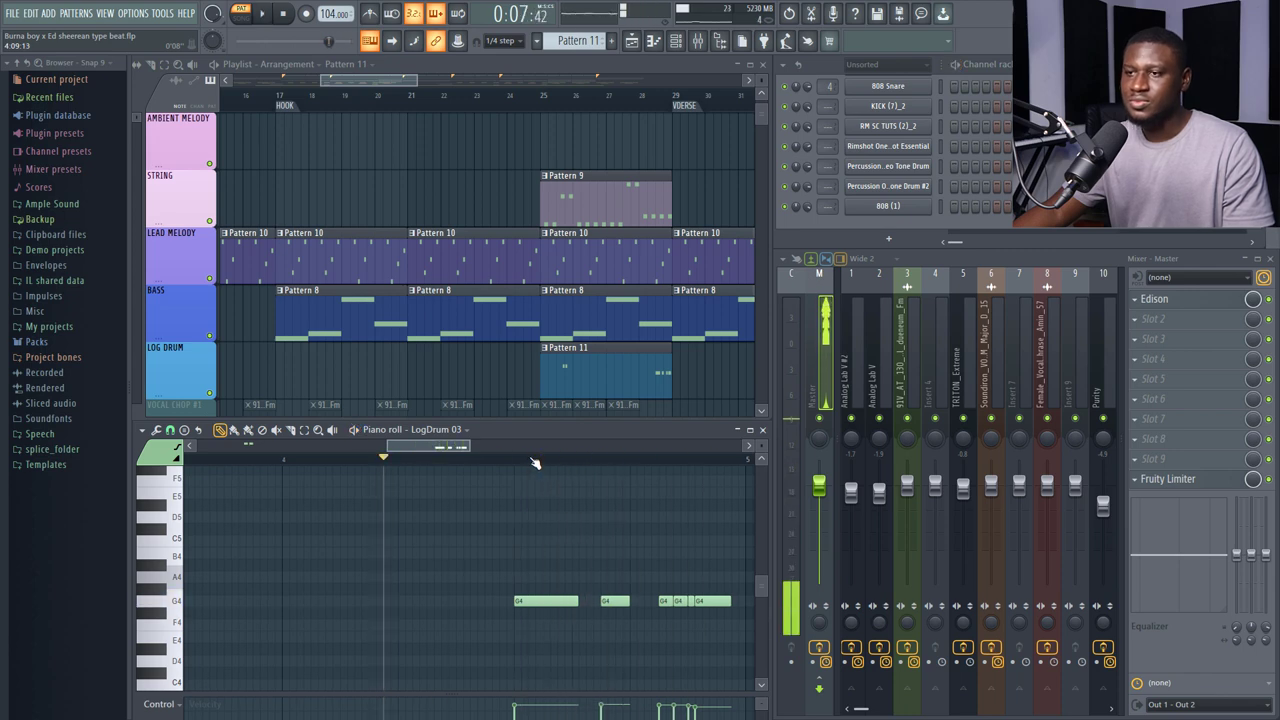
{"action": "scroll", "coordinate": [532, 463], "scroll_direction": "down", "scroll_amount": 4}
{"action": "scroll", "coordinate": [942, 160], "scroll_direction": "up", "scroll_amount": 5}
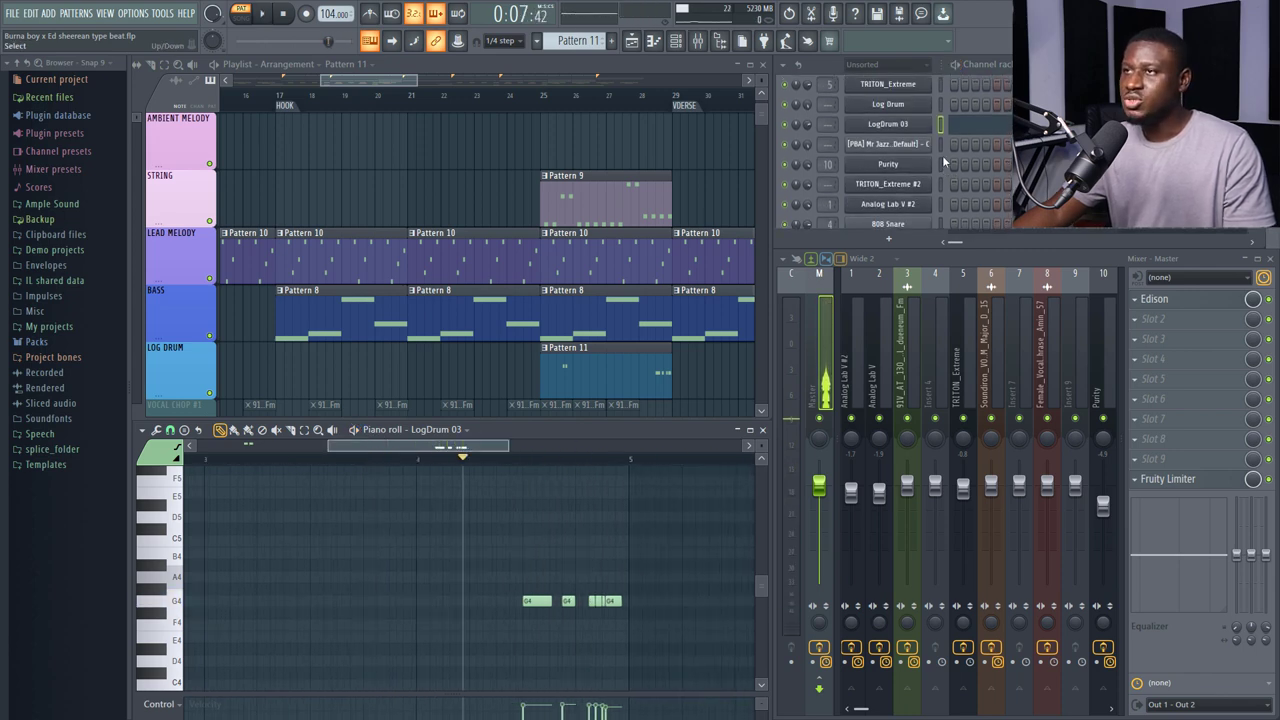
{"action": "left_click", "coordinate": [888, 126]}
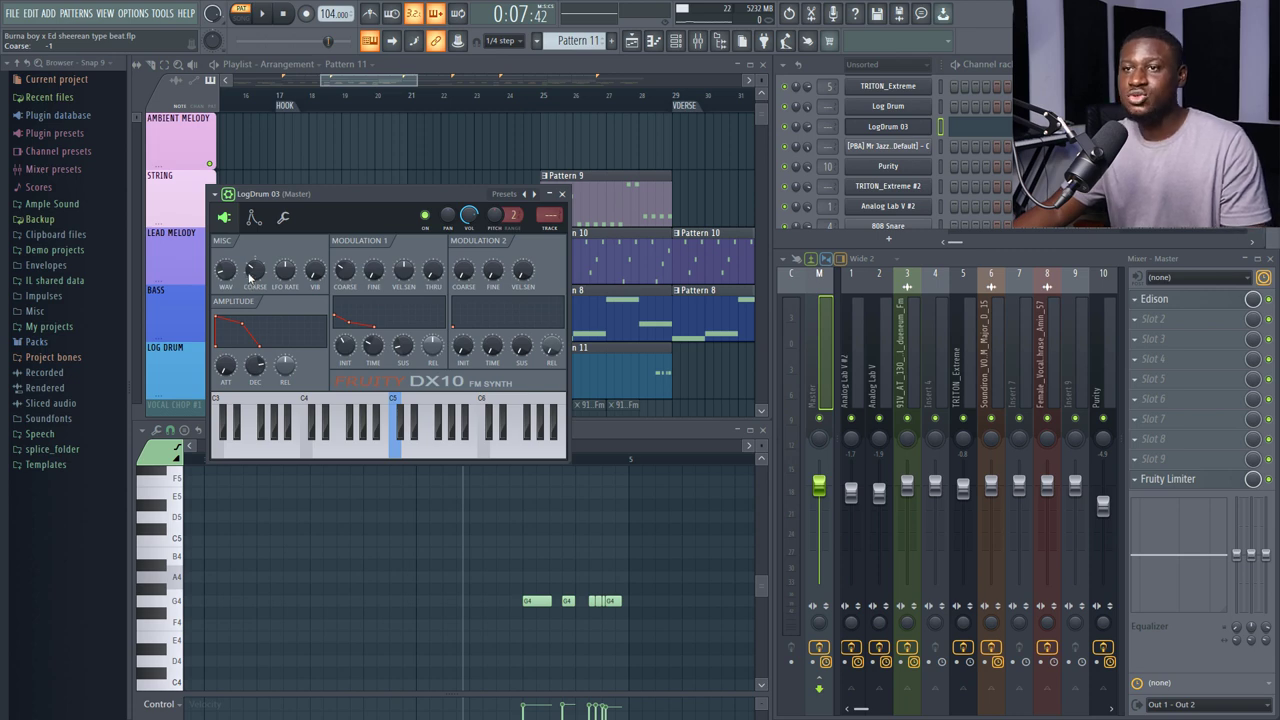
Audition the log drum at E5, close the DX10, and play the song from bar 25
{"action": "key", "text": "c"}
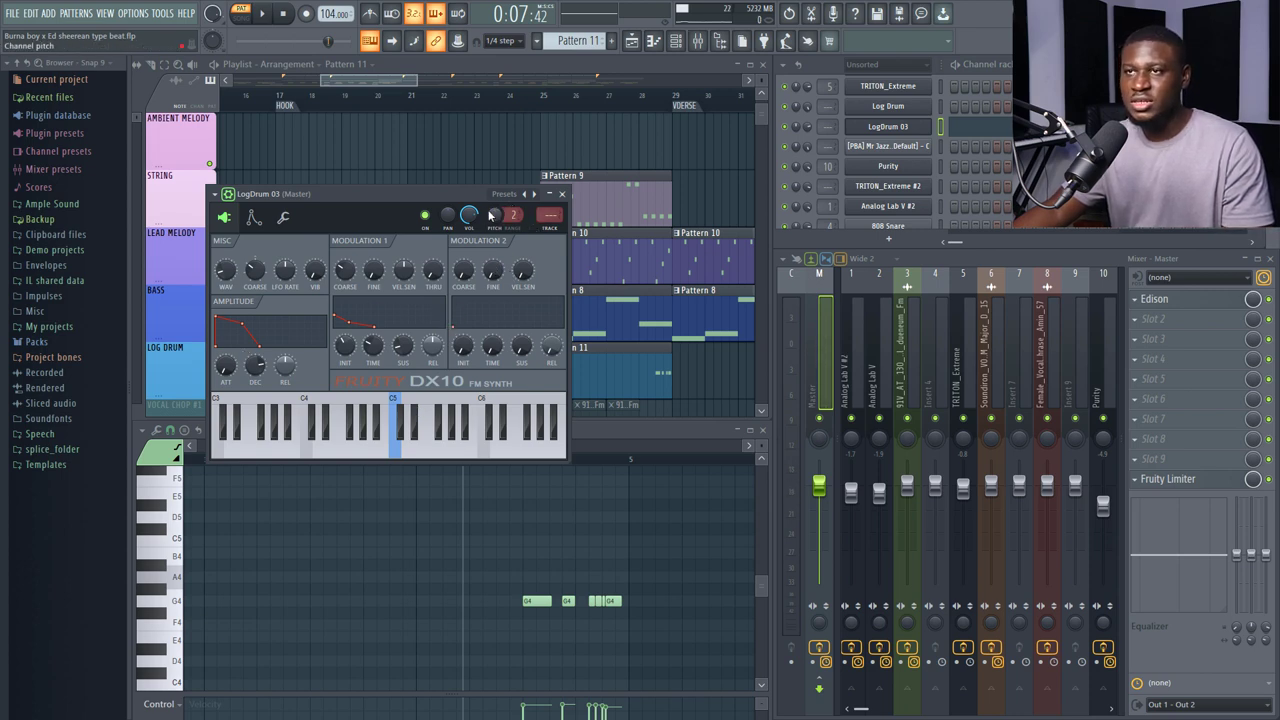
{"action": "left_click", "coordinate": [562, 194]}
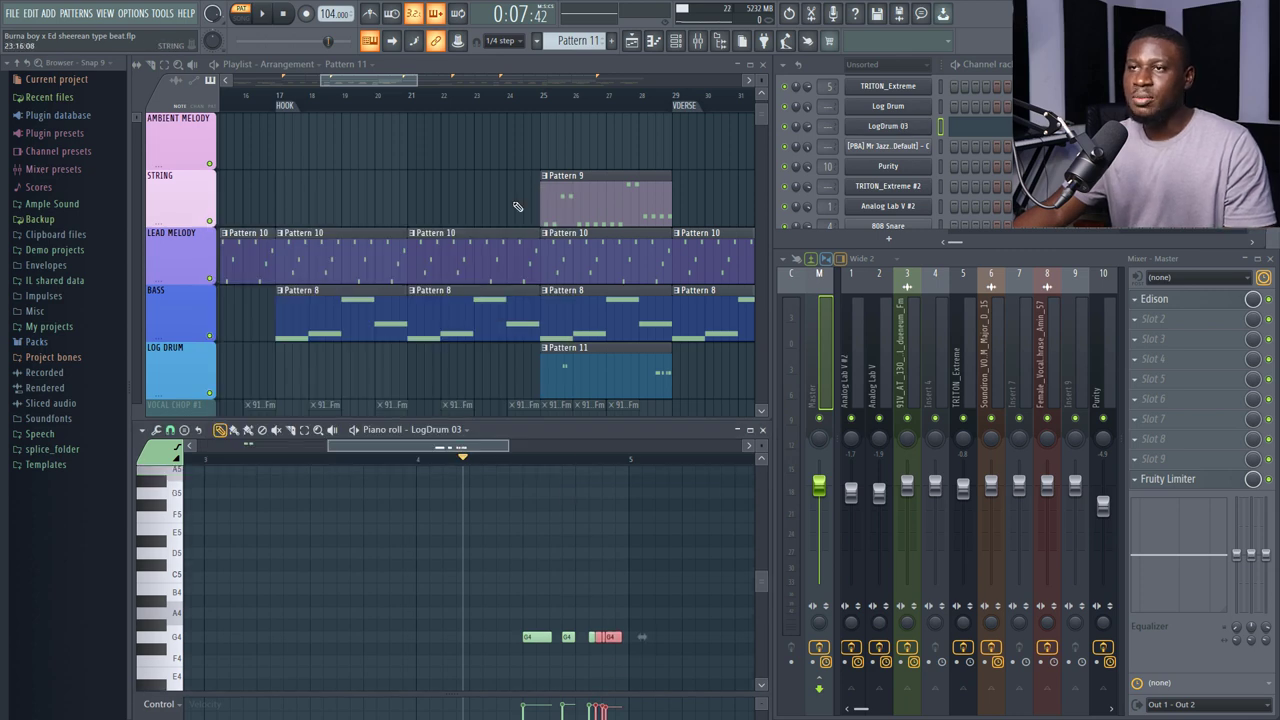
{"action": "left_click", "coordinate": [544, 100]}
{"action": "key", "text": "space"}
Follow playback through the log drum section, stop it, and unmute VOCAL CHOP #1
{"action": "scroll", "coordinate": [573, 170], "scroll_direction": "down", "scroll_amount": 1}
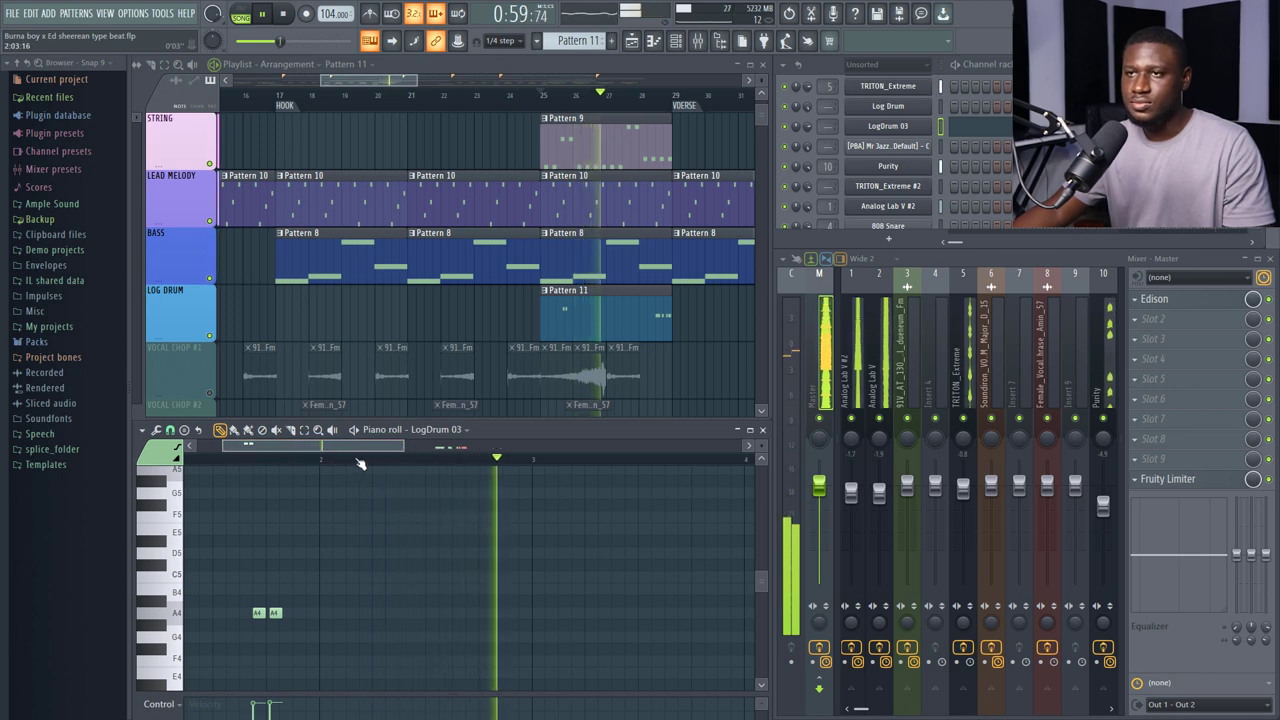
{"action": "scroll", "coordinate": [350, 462], "scroll_direction": "down", "scroll_amount": 5}
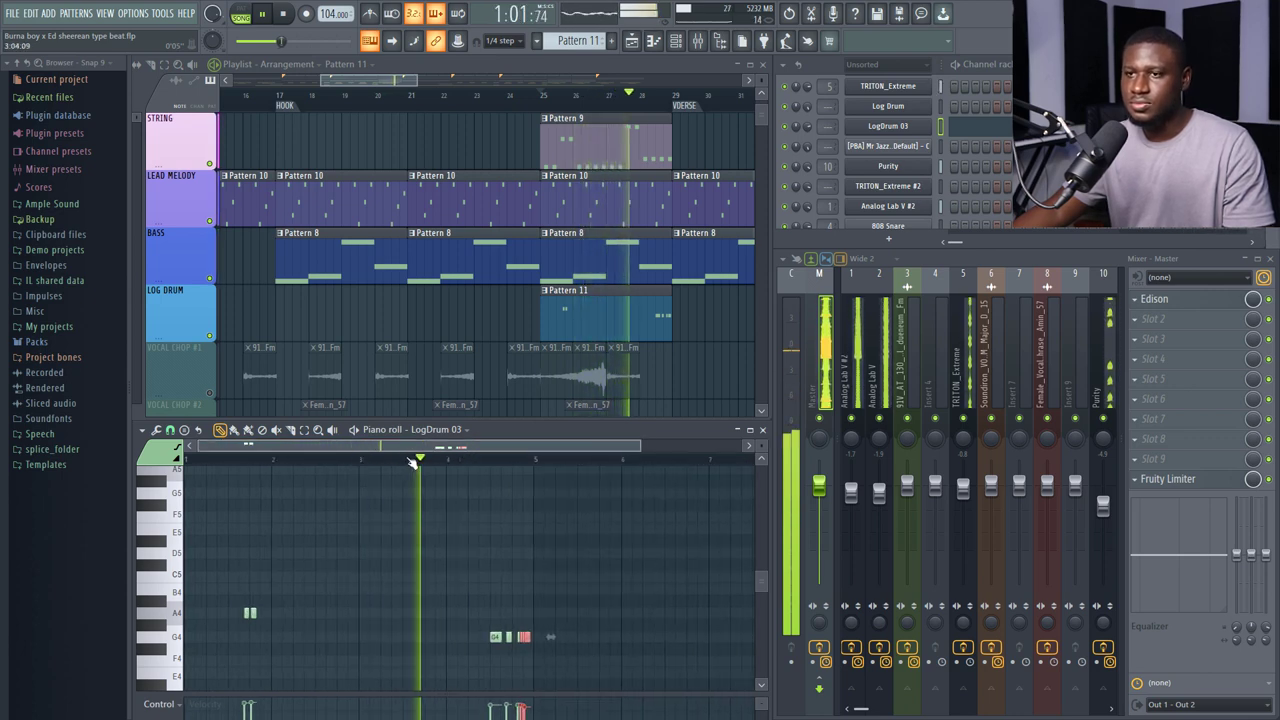
{"action": "scroll", "coordinate": [508, 472], "scroll_direction": "up", "scroll_amount": 3}
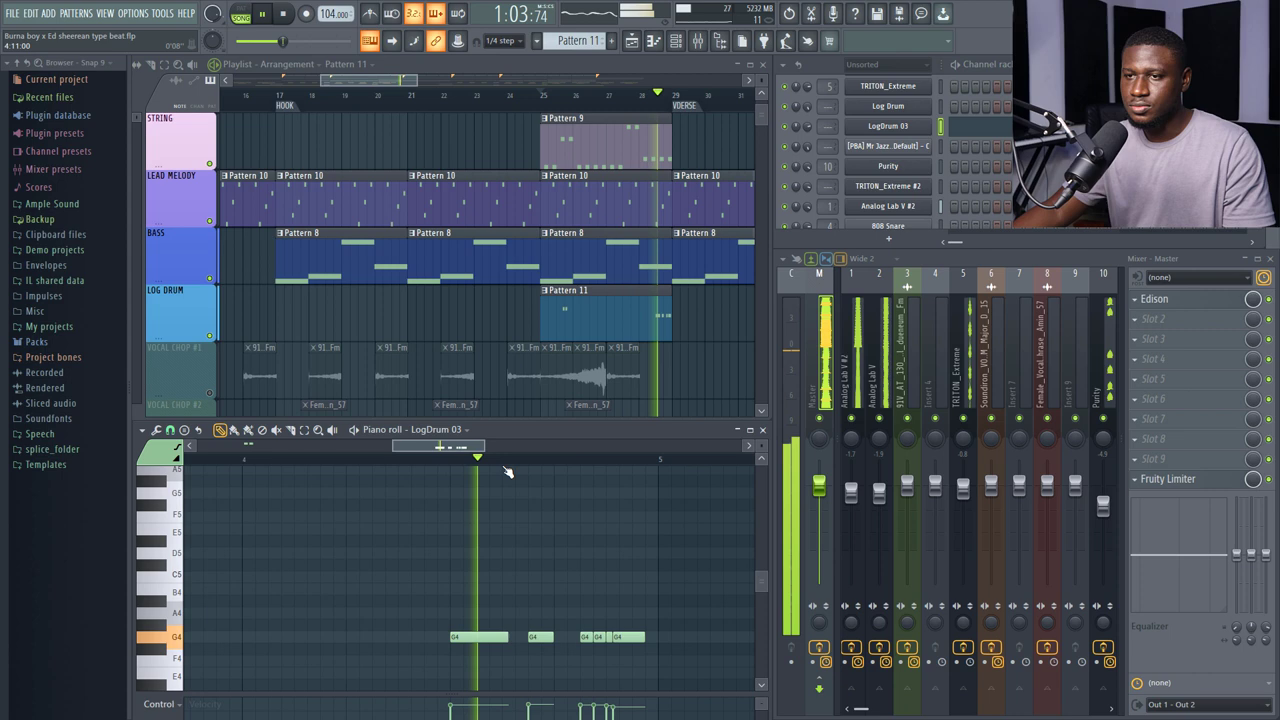
{"action": "scroll", "coordinate": [508, 472], "scroll_direction": "up", "scroll_amount": 3}
{"action": "scroll", "coordinate": [508, 472], "scroll_direction": "down", "scroll_amount": 5}
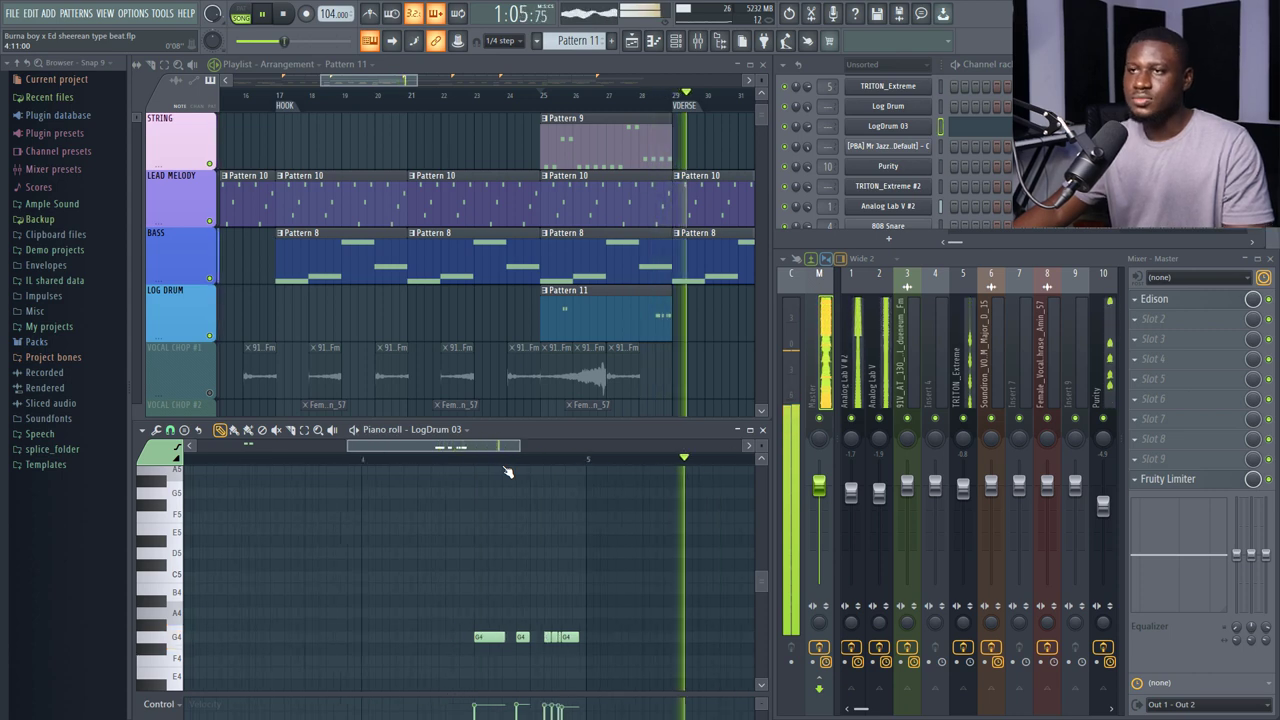
{"action": "key", "text": "space"}
{"action": "scroll", "coordinate": [222, 280], "scroll_direction": "down", "scroll_amount": 2}
{"action": "left_click", "coordinate": [211, 278]}
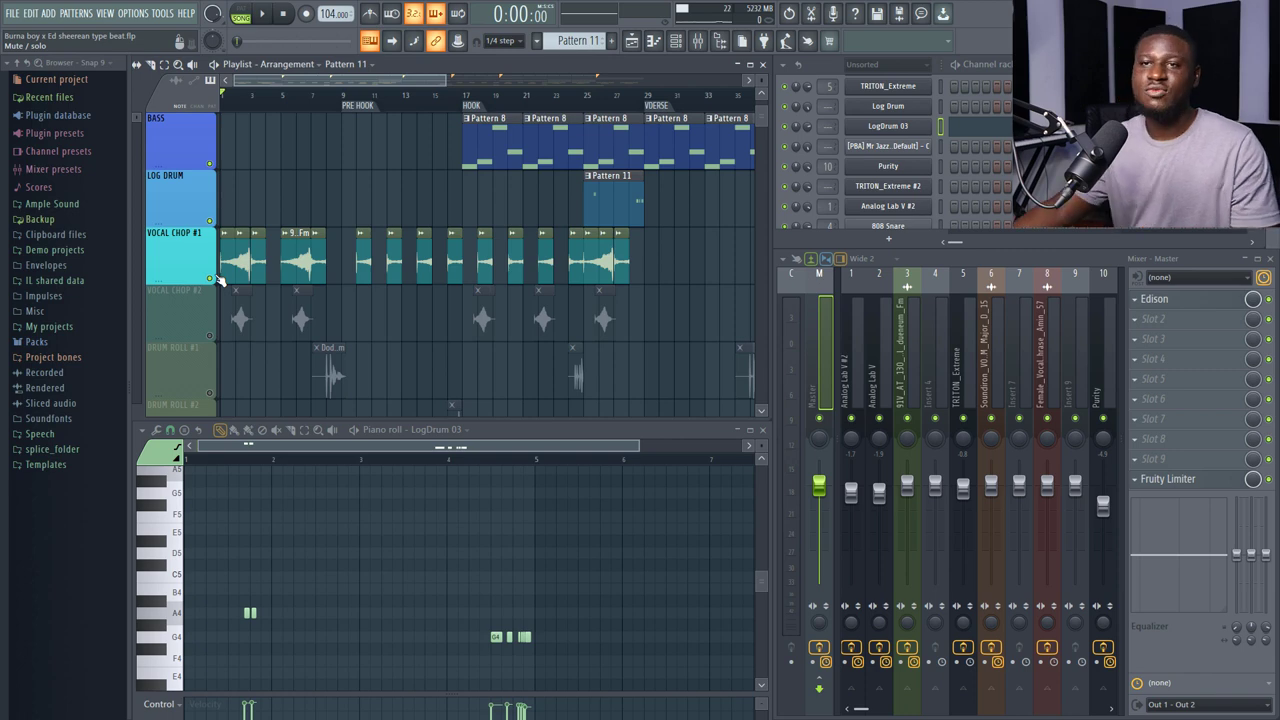
Open the vocal chop clip's sample settings and inspect its Compressor, Reeverb 2 and Delay 2 effects
{"action": "left_click", "coordinate": [225, 250]}
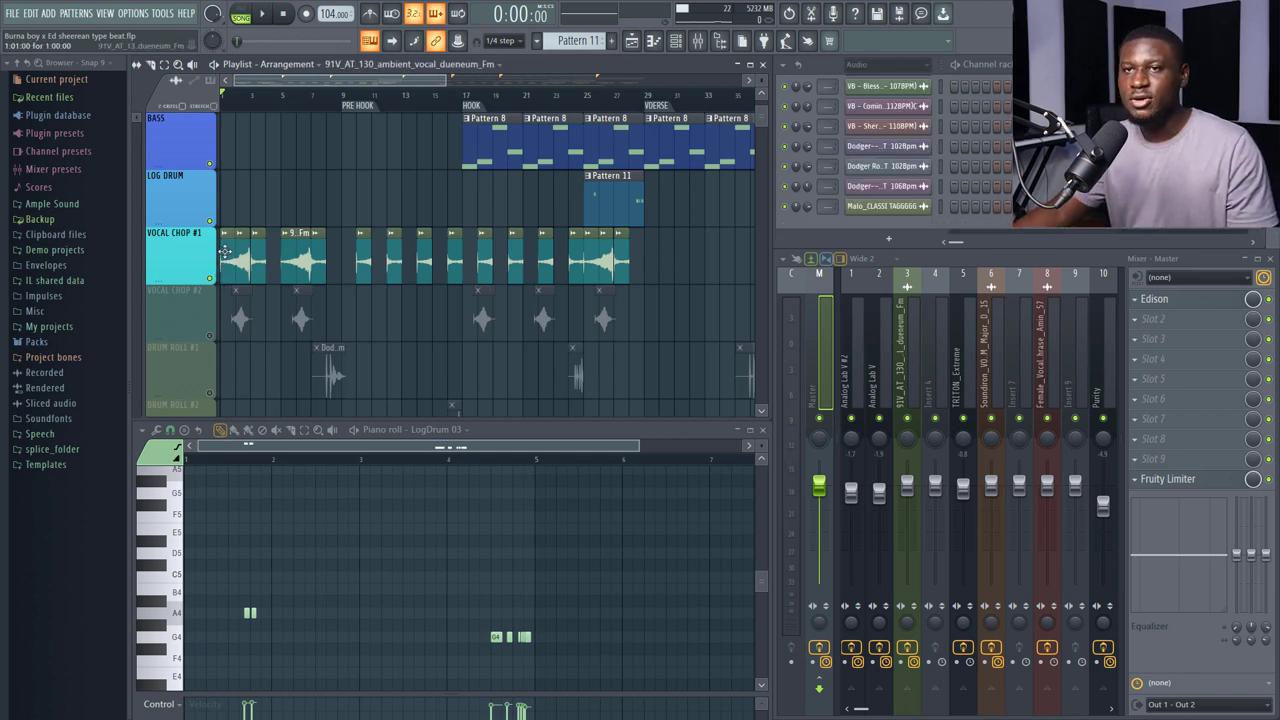
{"action": "double_click", "coordinate": [225, 250]}
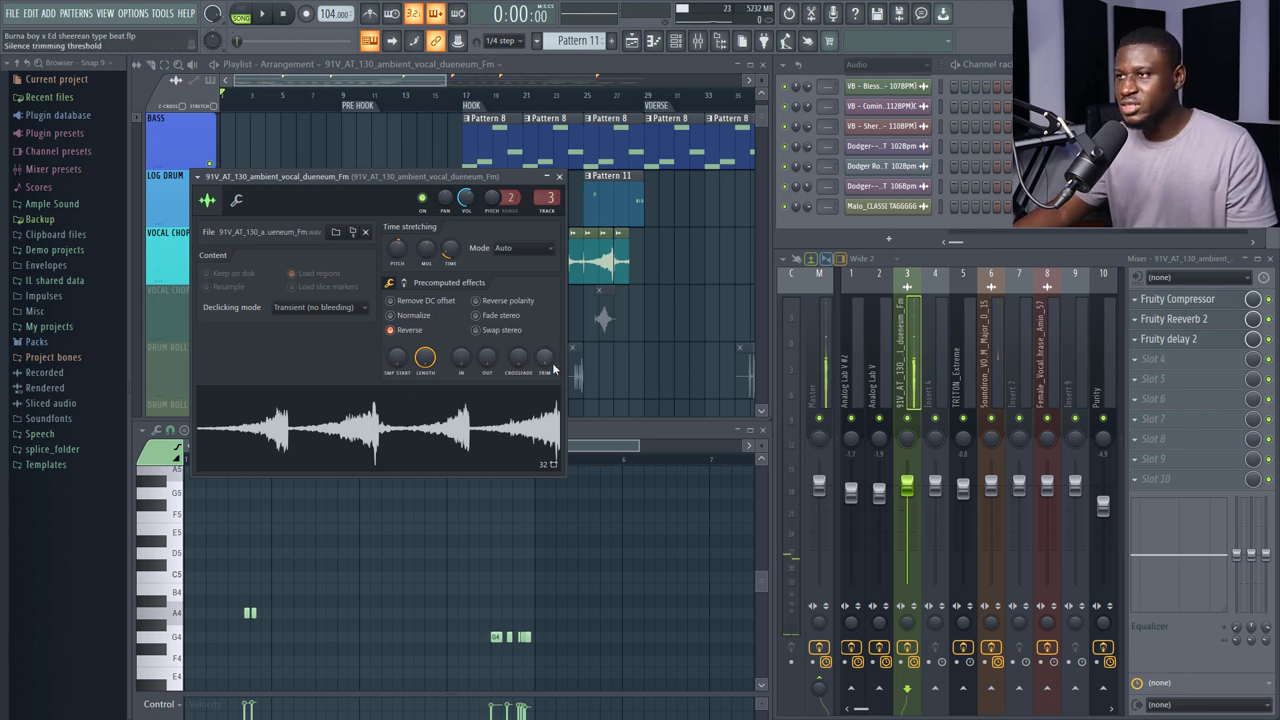
{"action": "left_click", "coordinate": [1176, 303]}
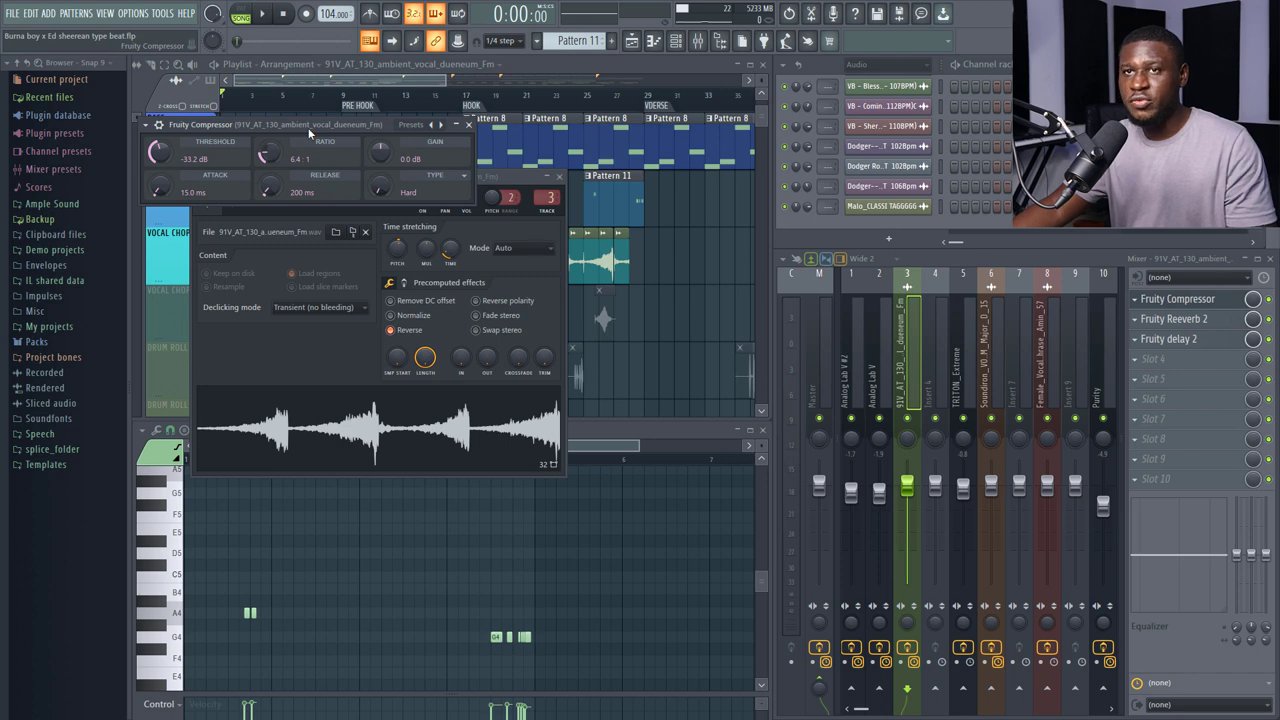
{"action": "left_click", "coordinate": [469, 125]}
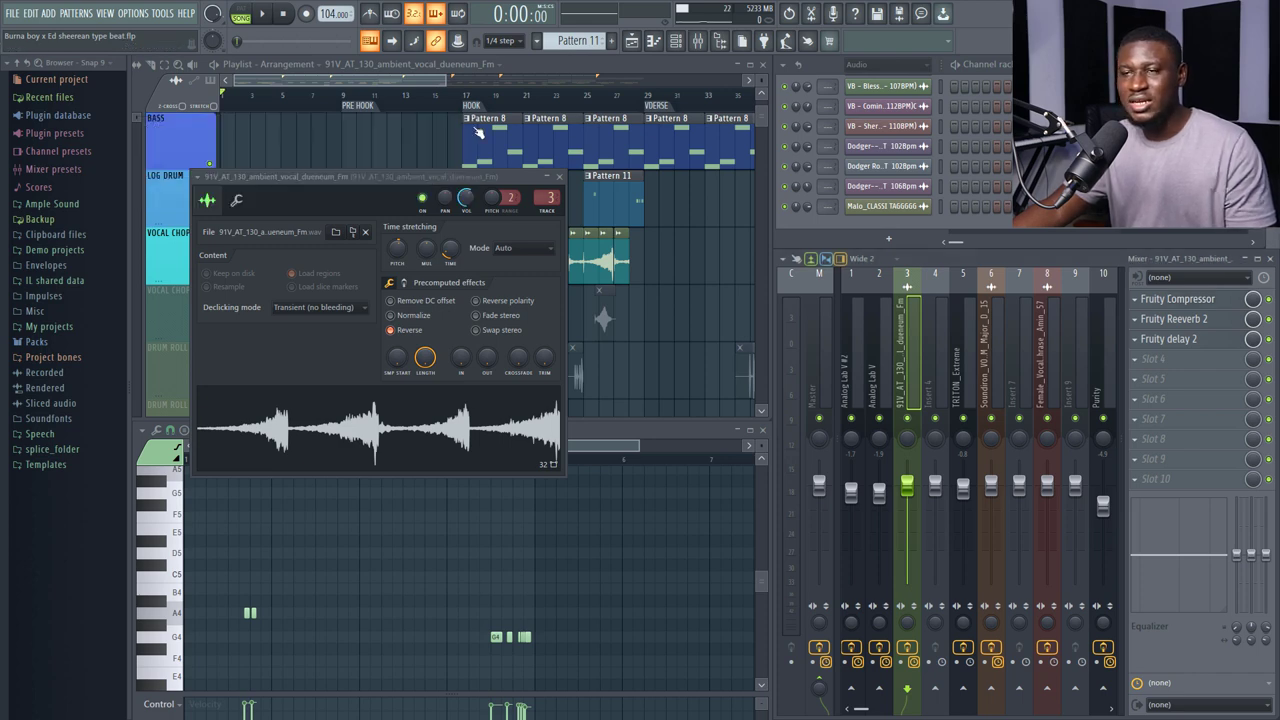
{"action": "left_click", "coordinate": [1175, 318]}
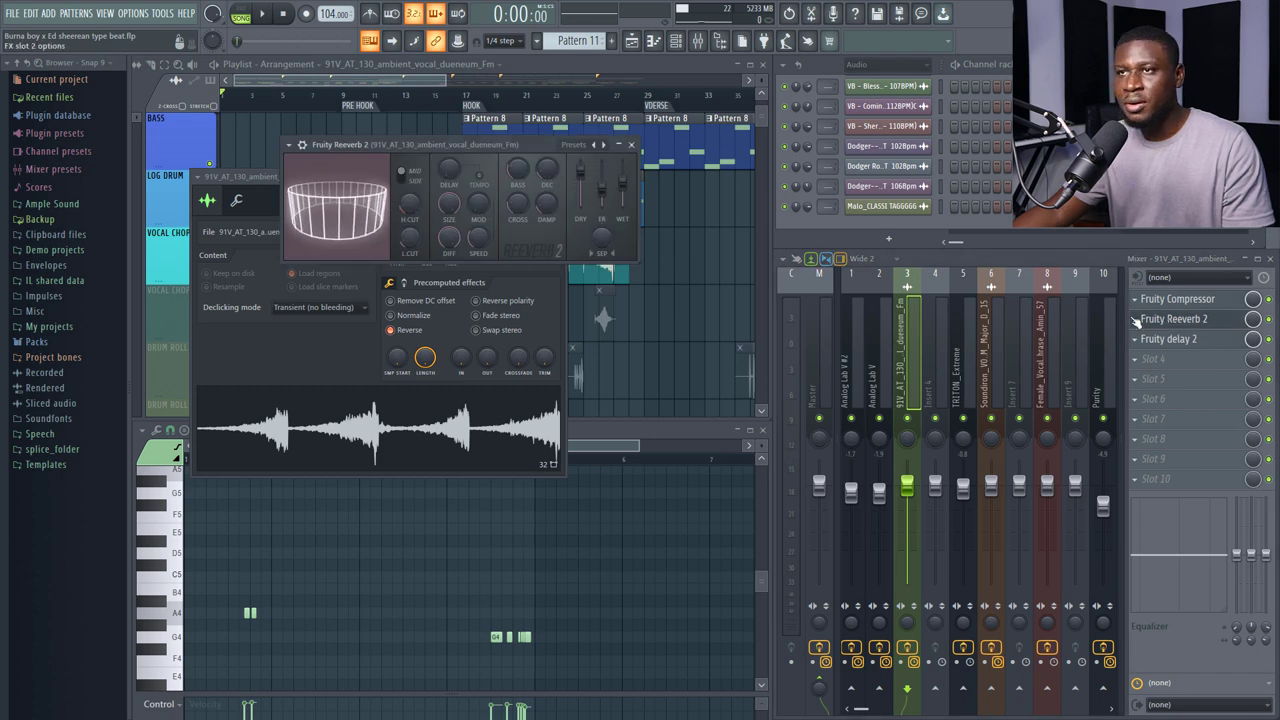
{"action": "left_click", "coordinate": [1190, 339]}
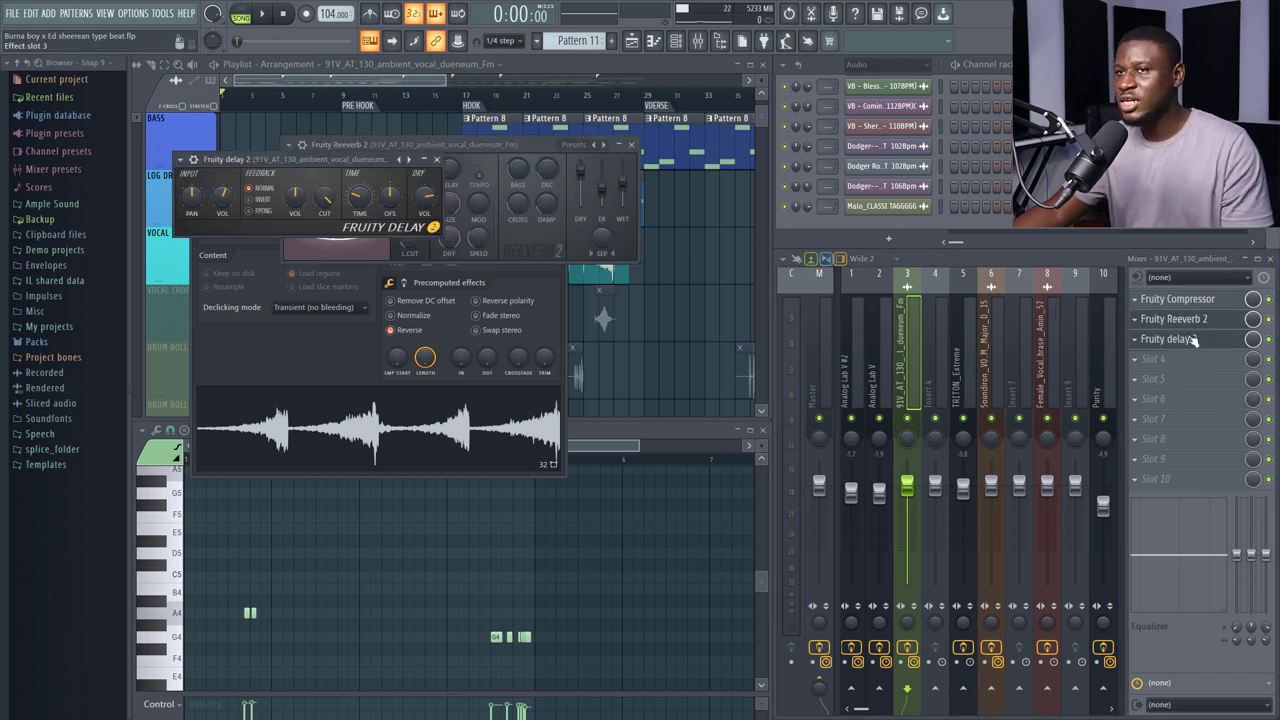
{"action": "left_click", "coordinate": [437, 160]}
{"action": "left_click", "coordinate": [631, 144]}
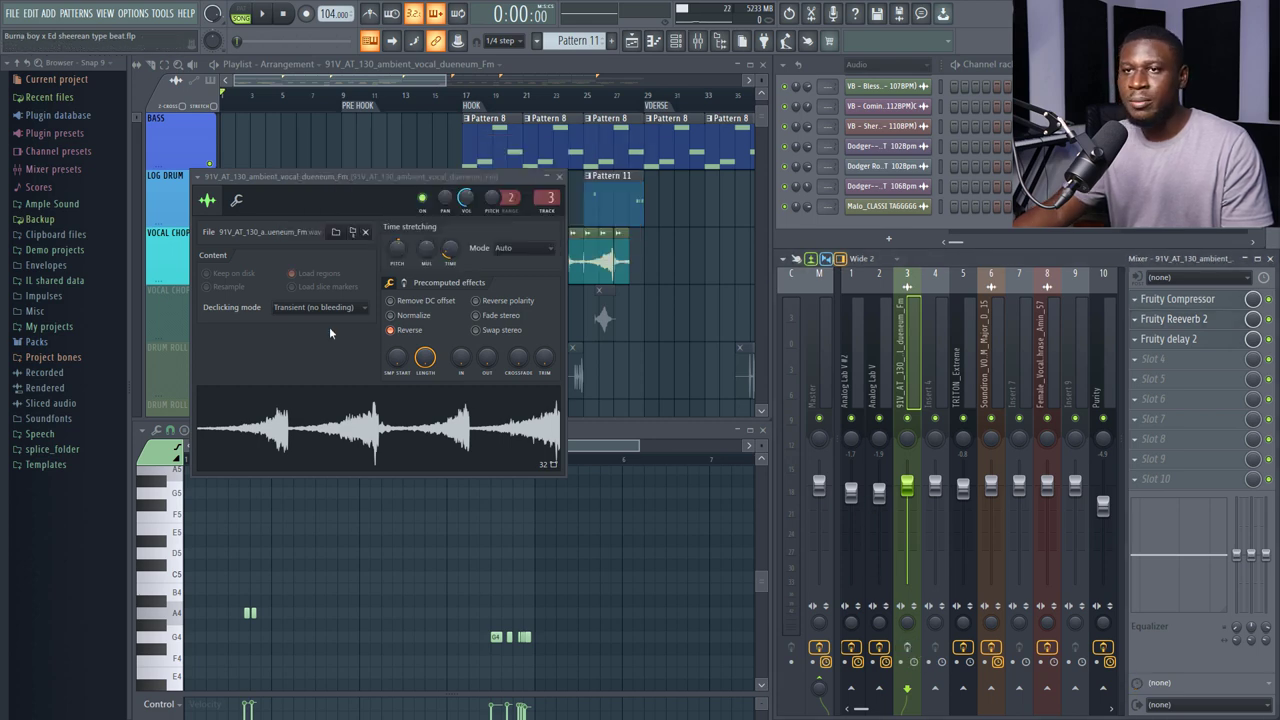
Compare the vocal chop forwards and reversed, keep Reverse on, and move the sampler window aside
{"action": "left_click", "coordinate": [393, 331]}
{"action": "left_click", "coordinate": [366, 427]}
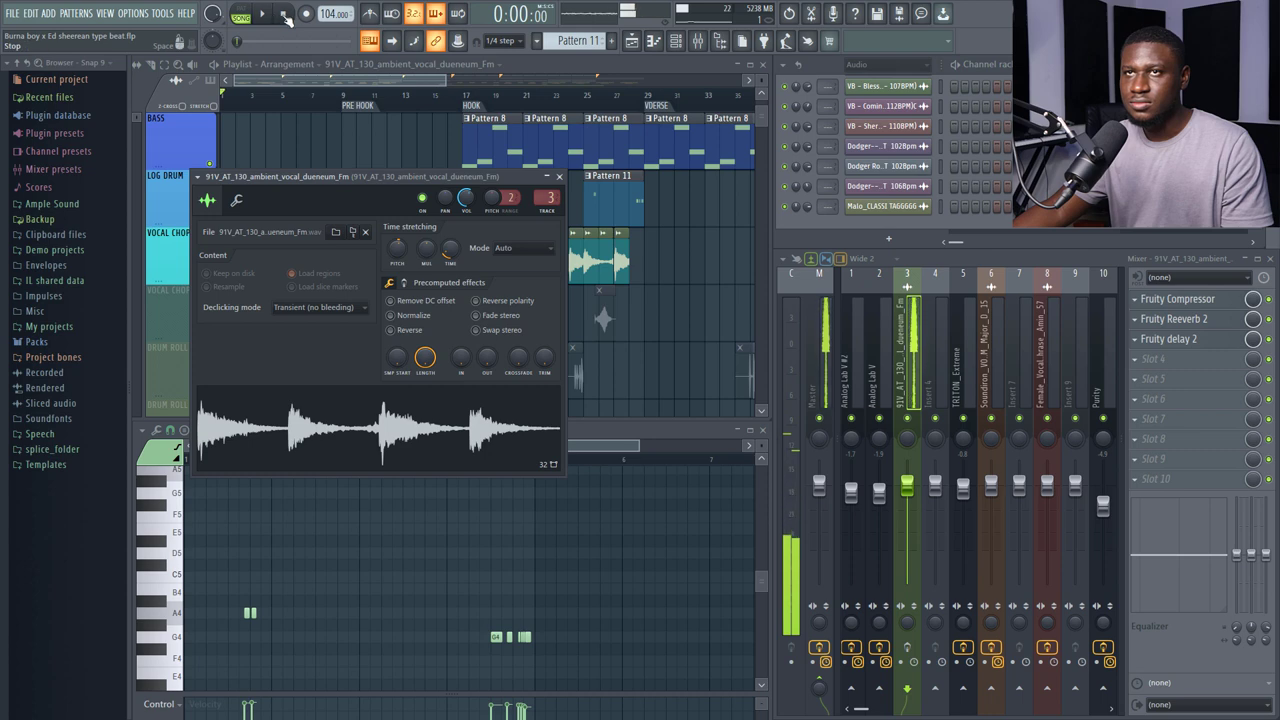
{"action": "left_click", "coordinate": [393, 331]}
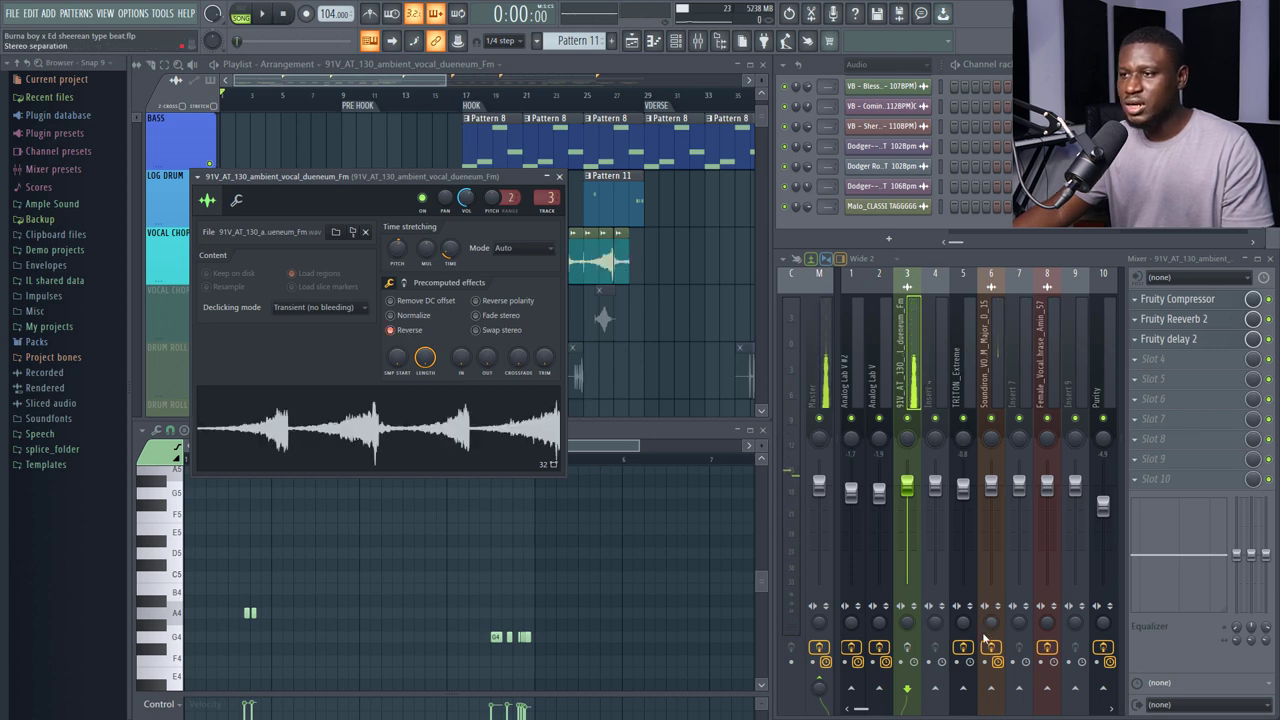
{"action": "left_click", "coordinate": [373, 425]}
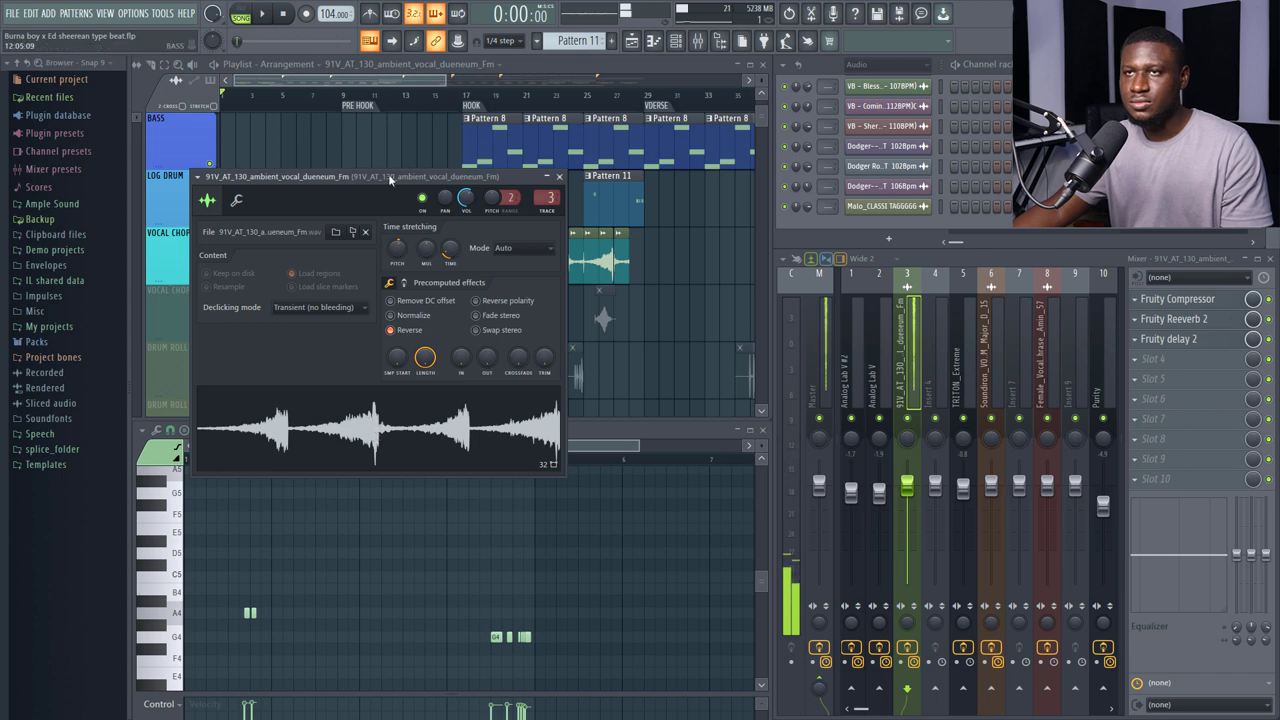
{"action": "left_click_drag", "start_coordinate": [390, 178], "coordinate": [816, 207]}
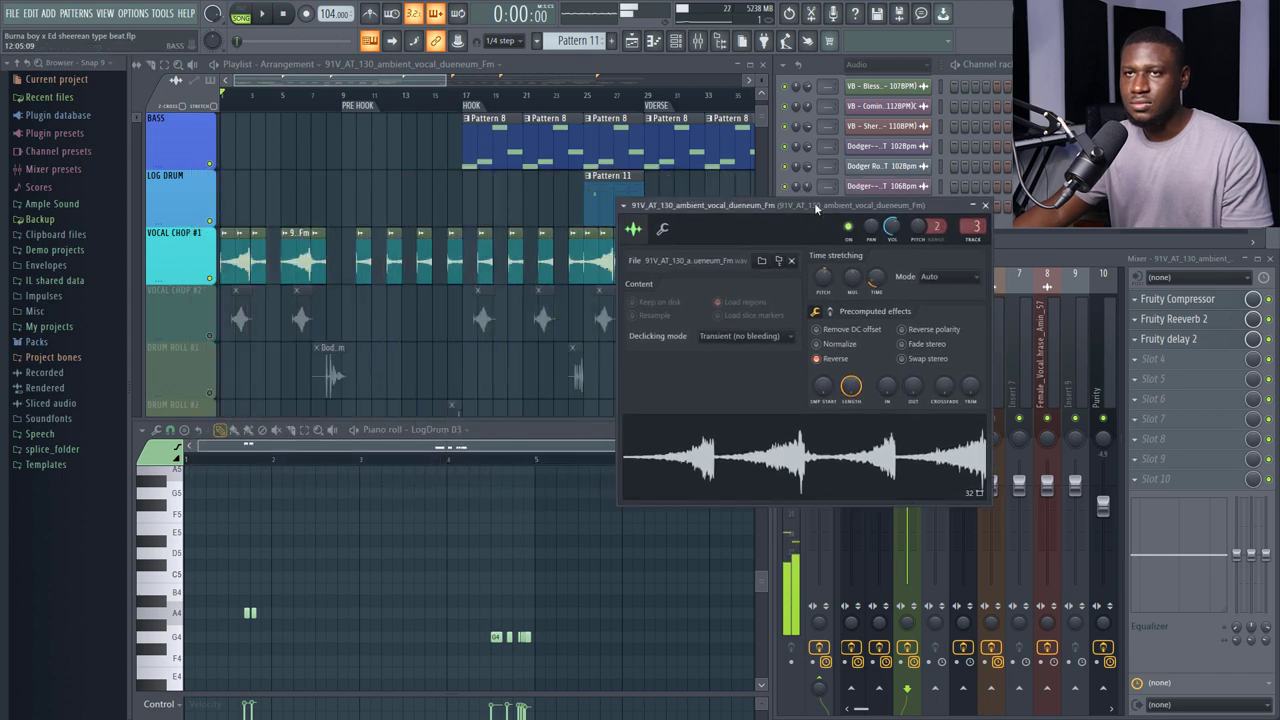
{"action": "left_click", "coordinate": [287, 15]}
Zoom in on the first 20 bars and listen to VOCAL CHOP #1 soloed
{"action": "mouse_move", "coordinate": [243, 82]}
{"action": "left_mouse_down"}
{"action": "mouse_move", "coordinate": [243, 97]}
{"action": "mouse_move", "coordinate": [251, 90]}
{"action": "left_mouse_up"}
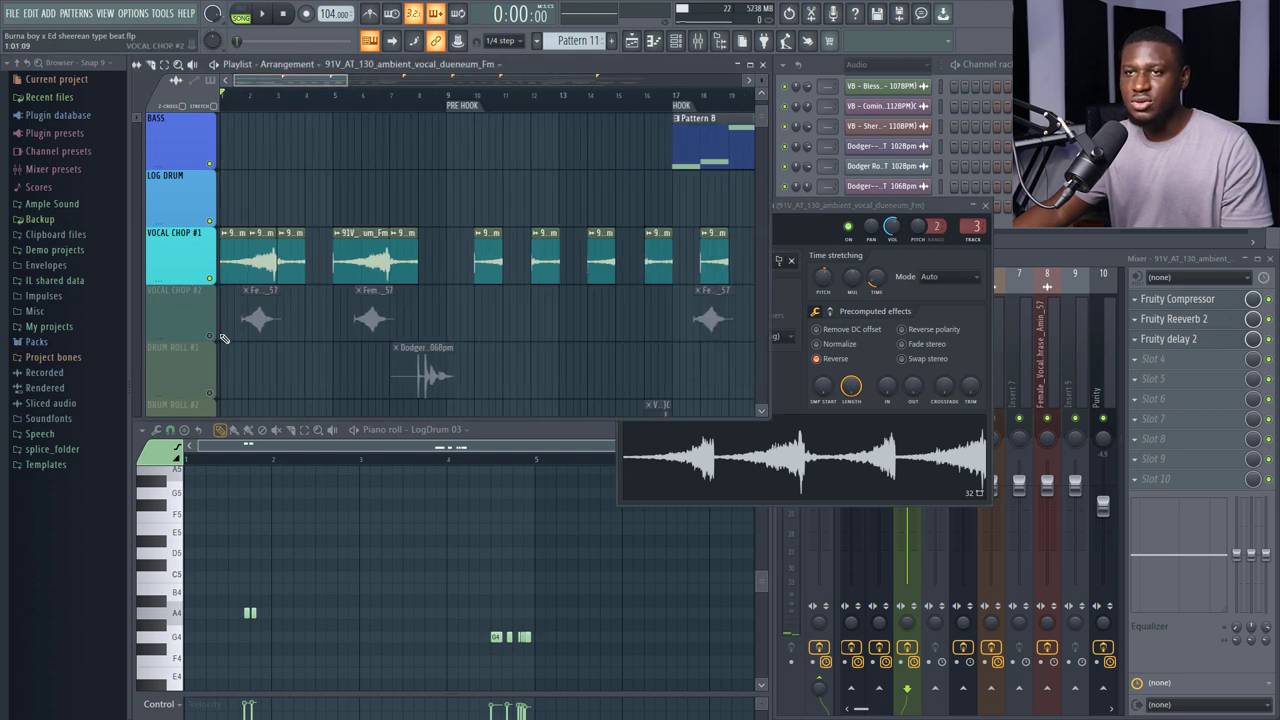
{"action": "right_click", "coordinate": [209, 278]}
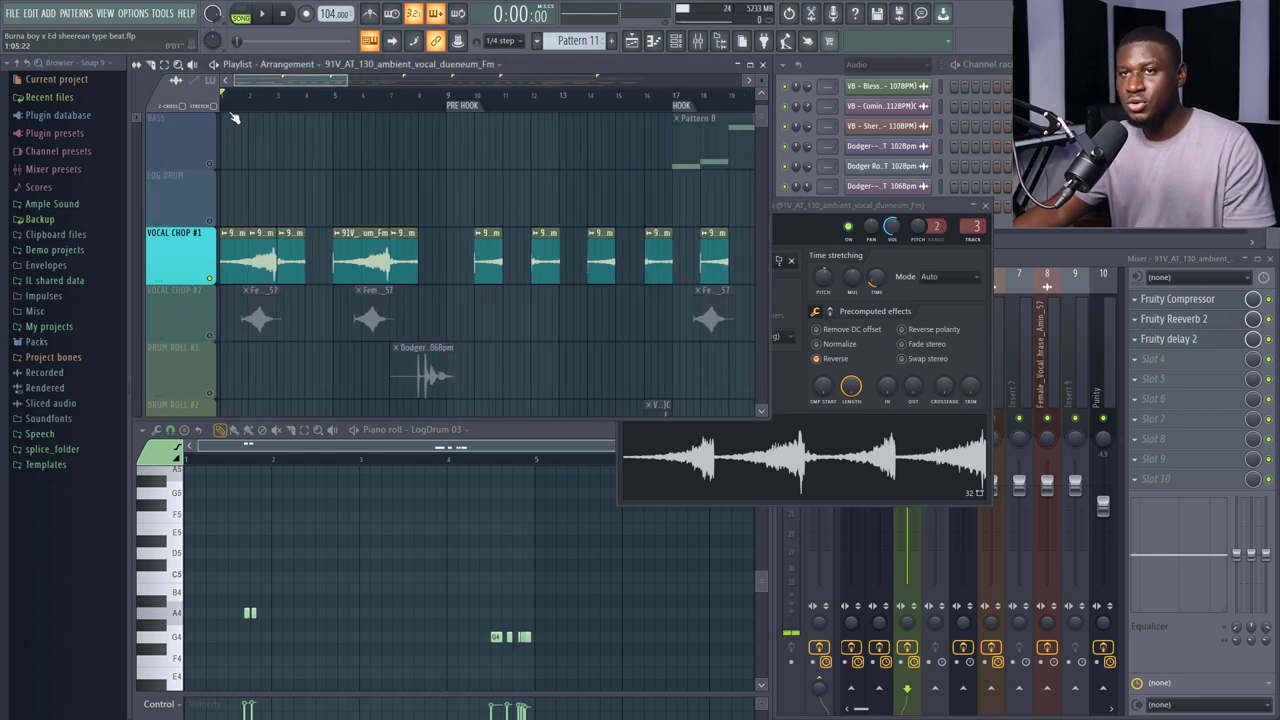
{"action": "key", "text": "space"}
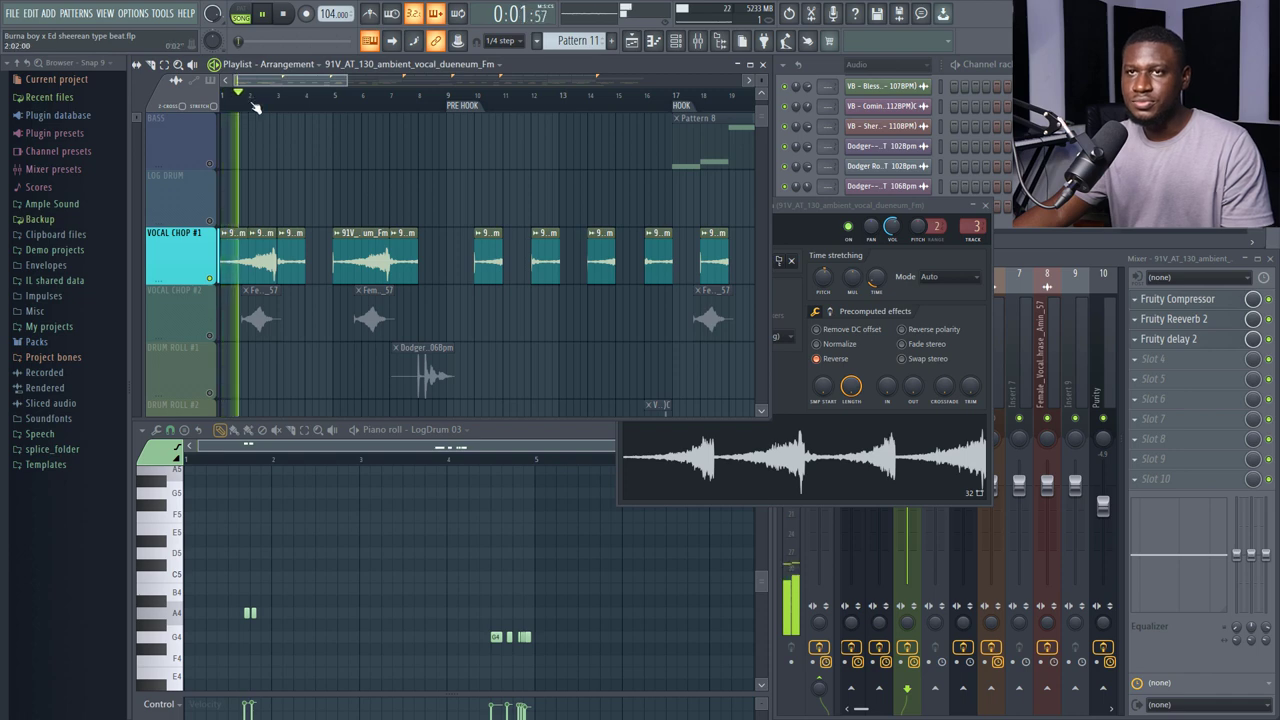
{"action": "scroll", "coordinate": [256, 104], "scroll_direction": "up", "scroll_amount": 2}
{"action": "scroll", "coordinate": [256, 104], "scroll_direction": "up", "scroll_amount": 1}
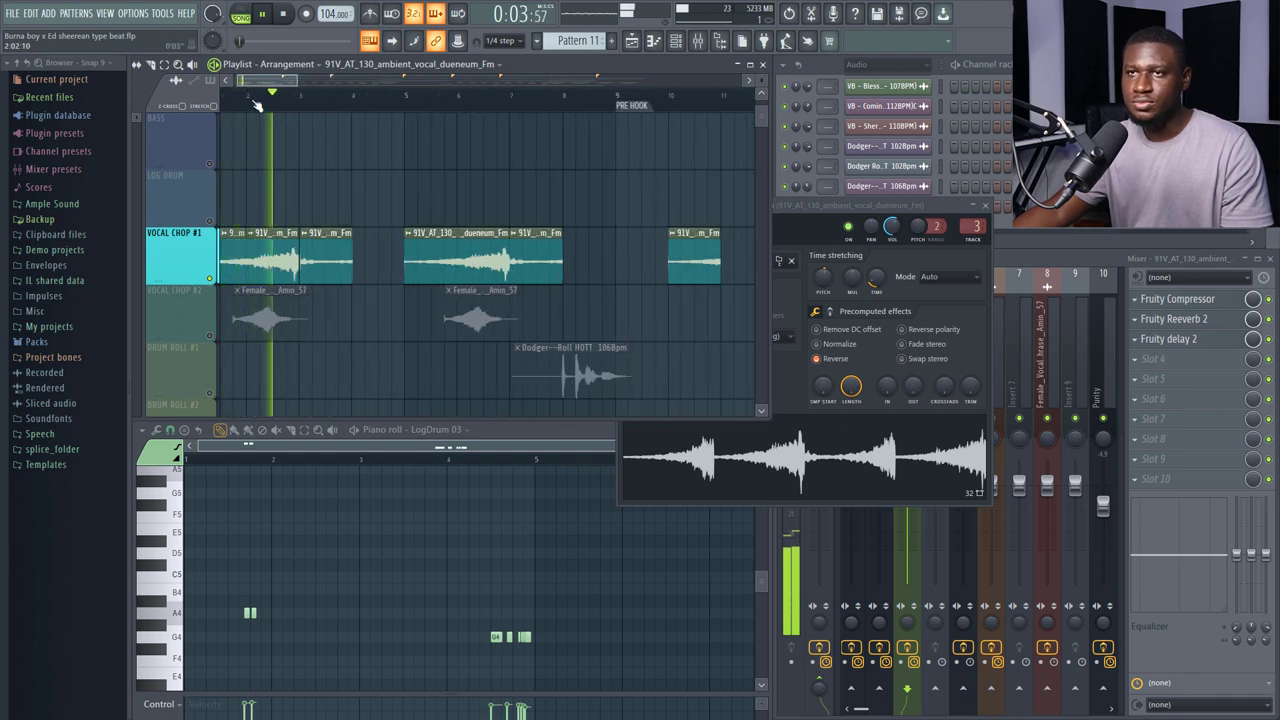
{"action": "scroll", "coordinate": [256, 104], "scroll_direction": "down", "scroll_amount": 1}
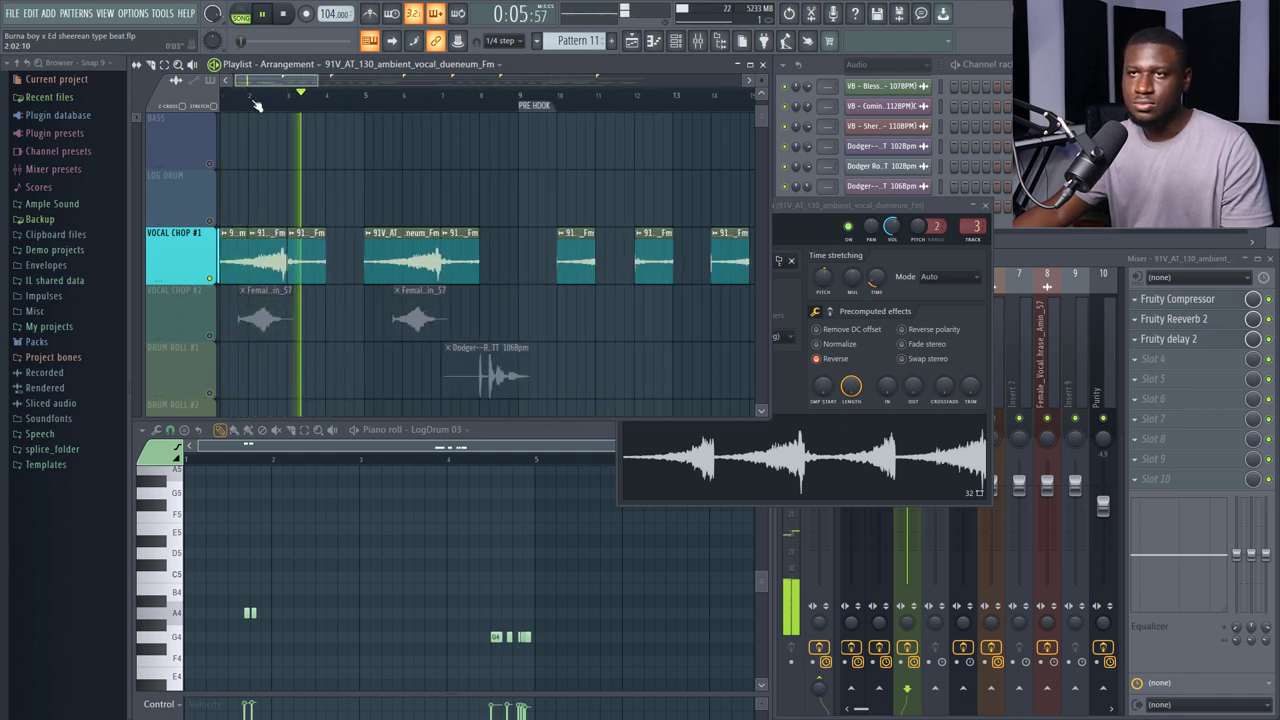
{"action": "scroll", "coordinate": [256, 104], "scroll_direction": "down", "scroll_amount": 1}
{"action": "scroll", "coordinate": [256, 104], "scroll_direction": "down", "scroll_amount": 1}
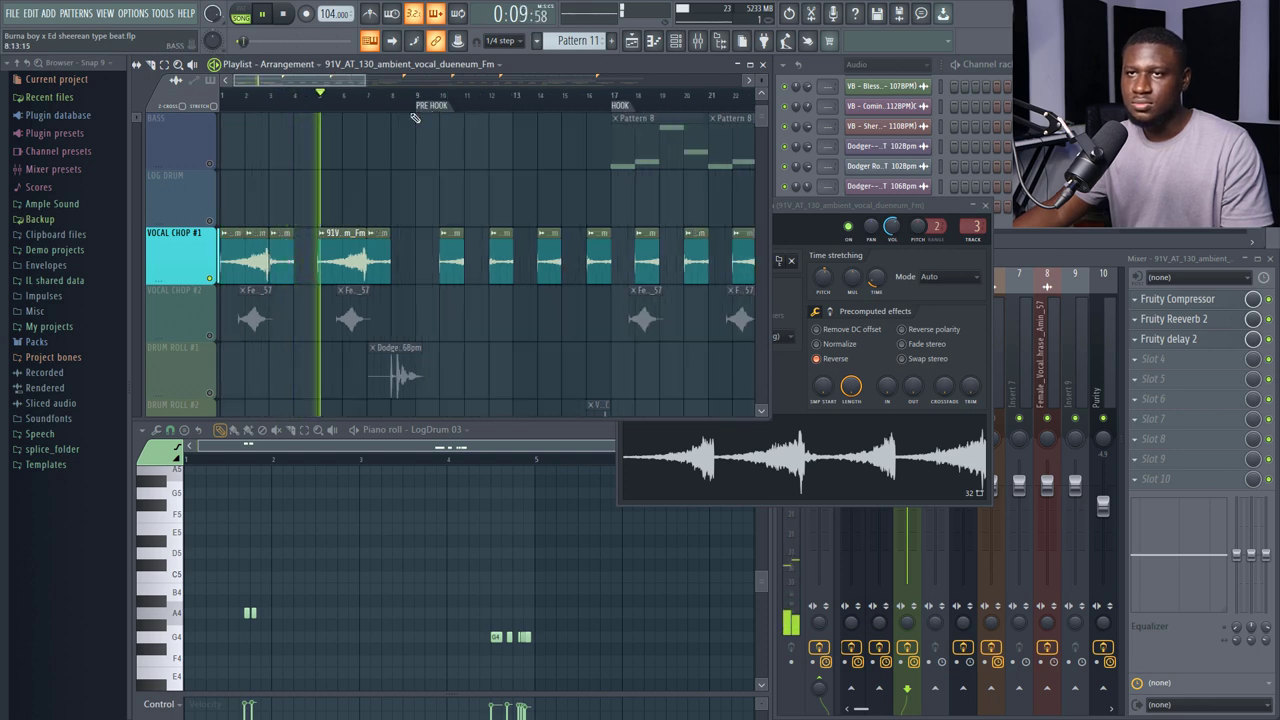
{"action": "key", "text": "space"}
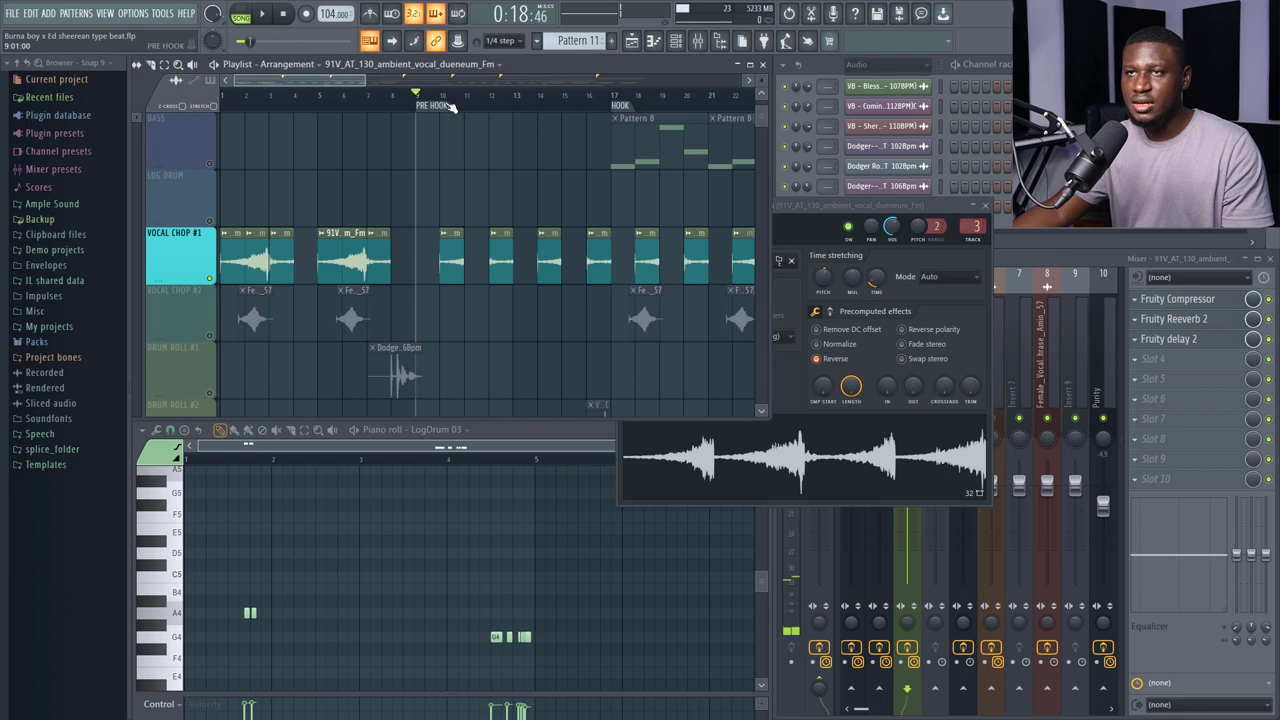
Play the soloed vocal chops from the pre-hook
{"action": "left_click", "coordinate": [465, 100]}
{"action": "key", "text": "space"}
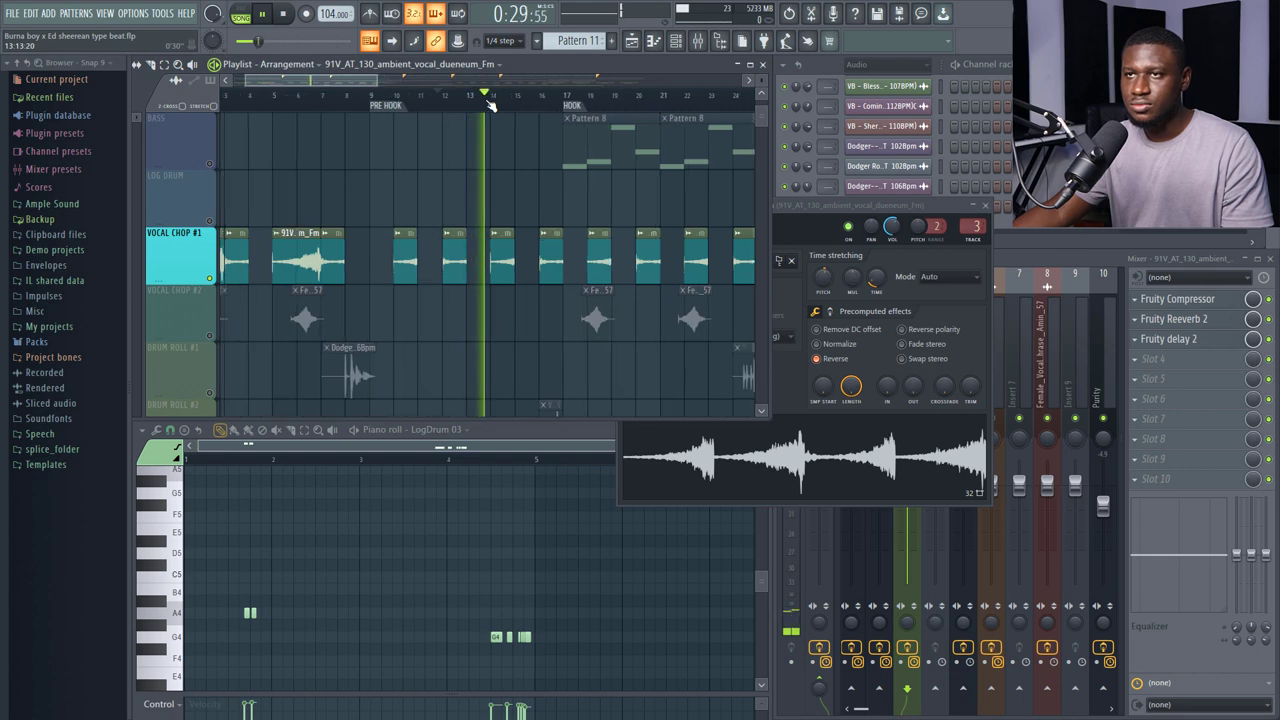
{"action": "scroll", "coordinate": [490, 105], "scroll_direction": "down", "scroll_amount": 4}
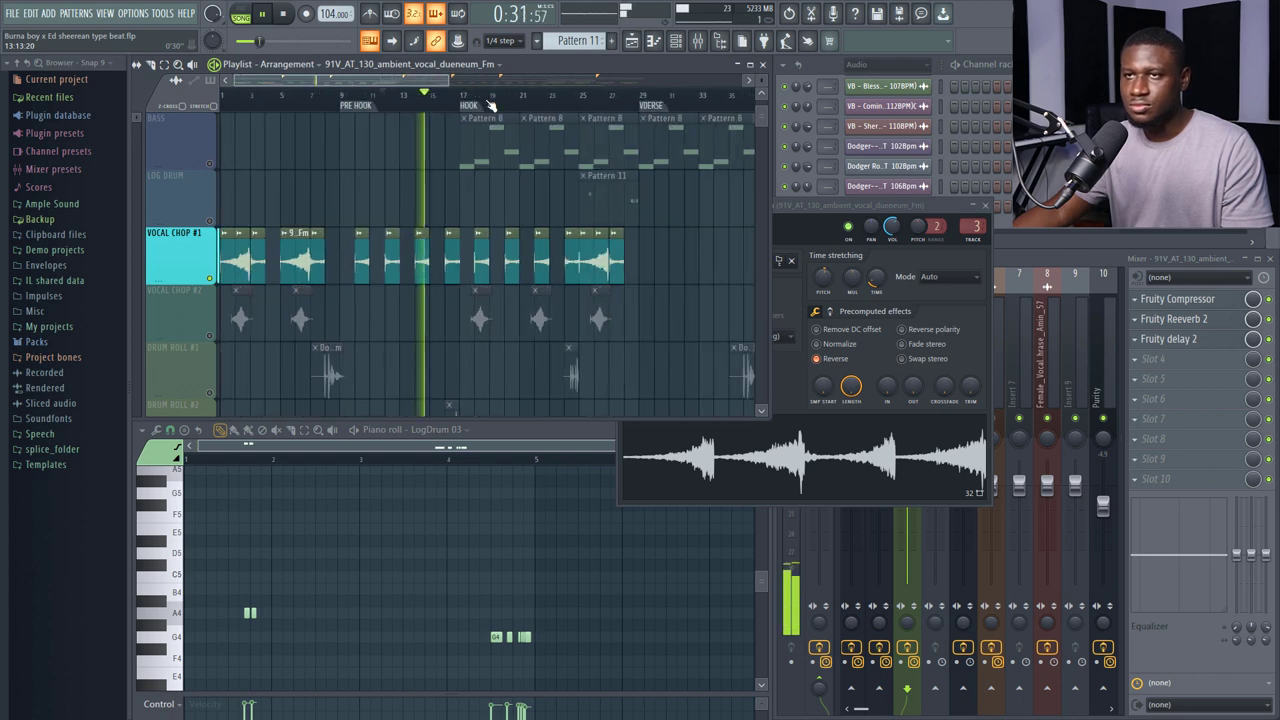
{"action": "key", "text": "space"}
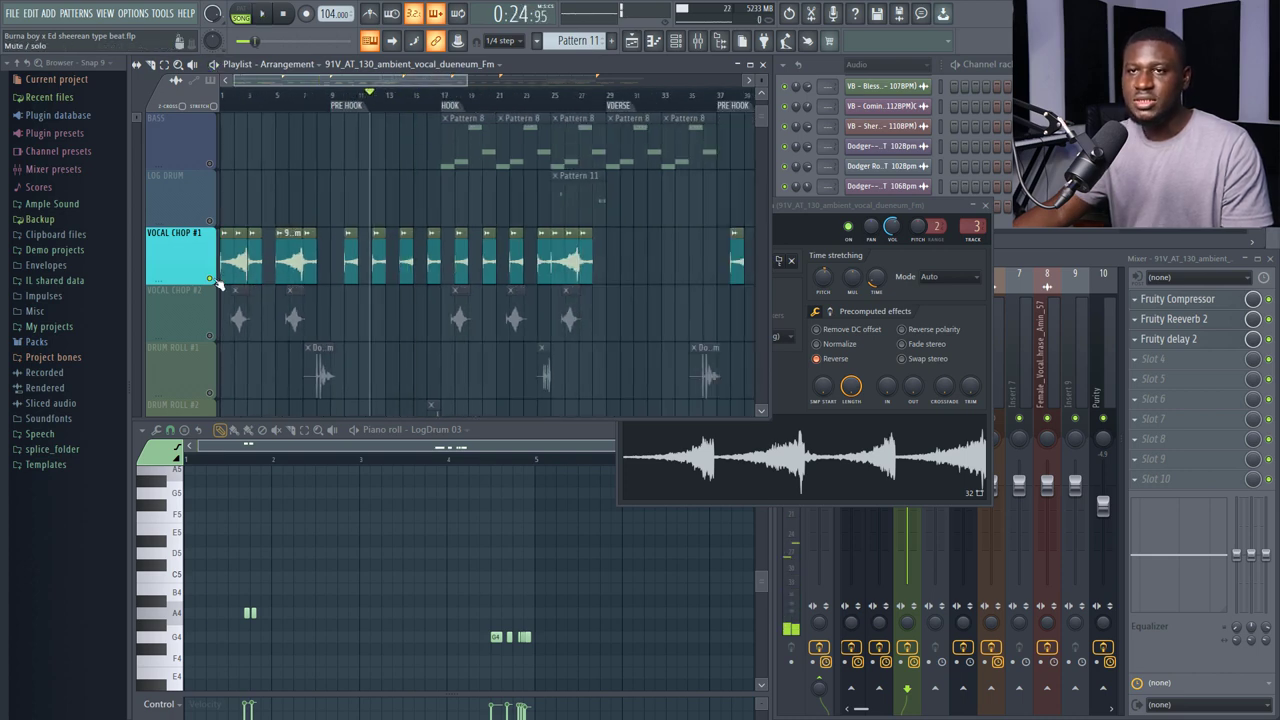
Unsolo VOCAL CHOP #1 and play it with the full arrangement
{"action": "right_click", "coordinate": [211, 279]}
{"action": "key", "text": "space"}
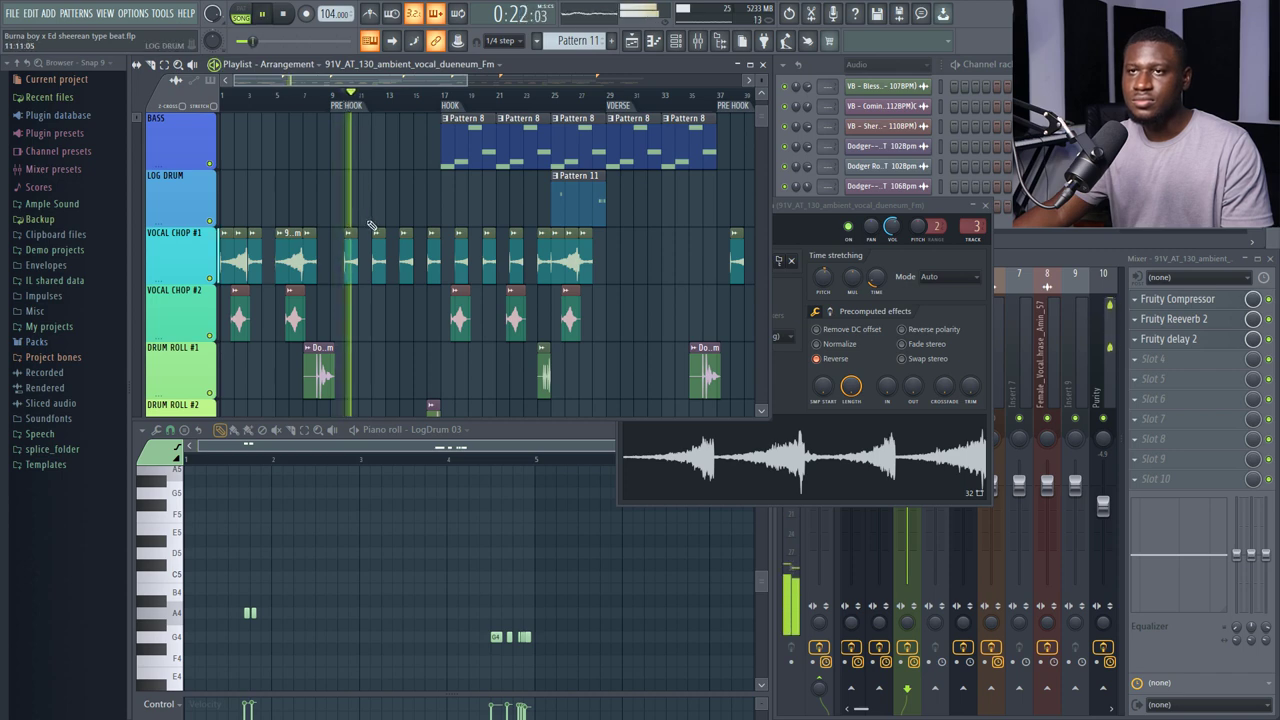
{"action": "scroll", "coordinate": [370, 225], "scroll_direction": "down", "scroll_amount": 3}
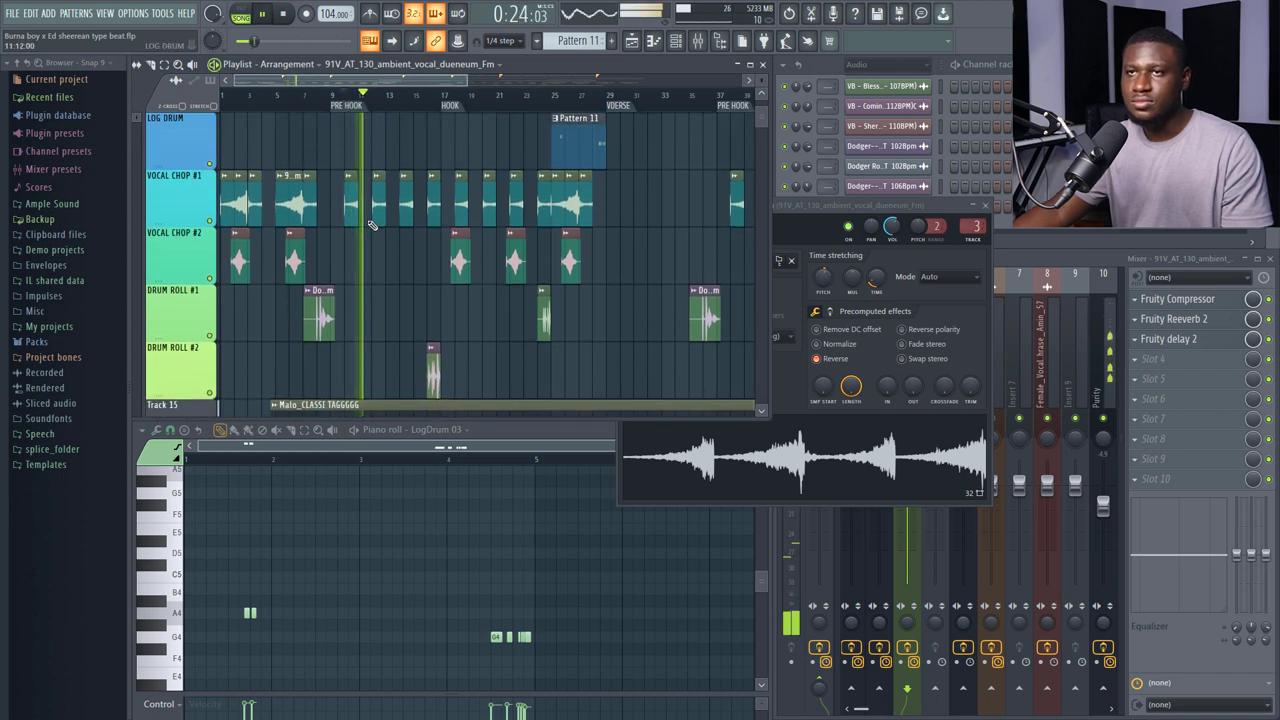
{"action": "scroll", "coordinate": [362, 101], "scroll_direction": "up", "scroll_amount": 3}
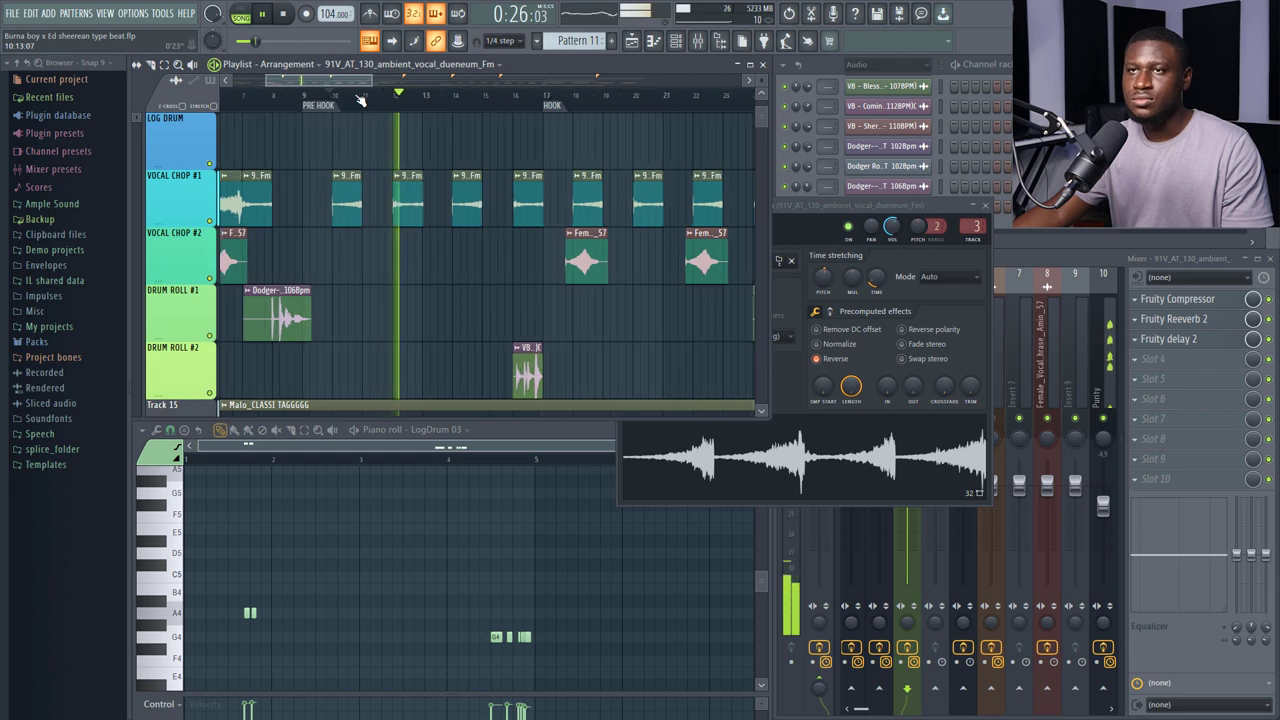
{"action": "scroll", "coordinate": [362, 101], "scroll_direction": "up", "scroll_amount": 1}
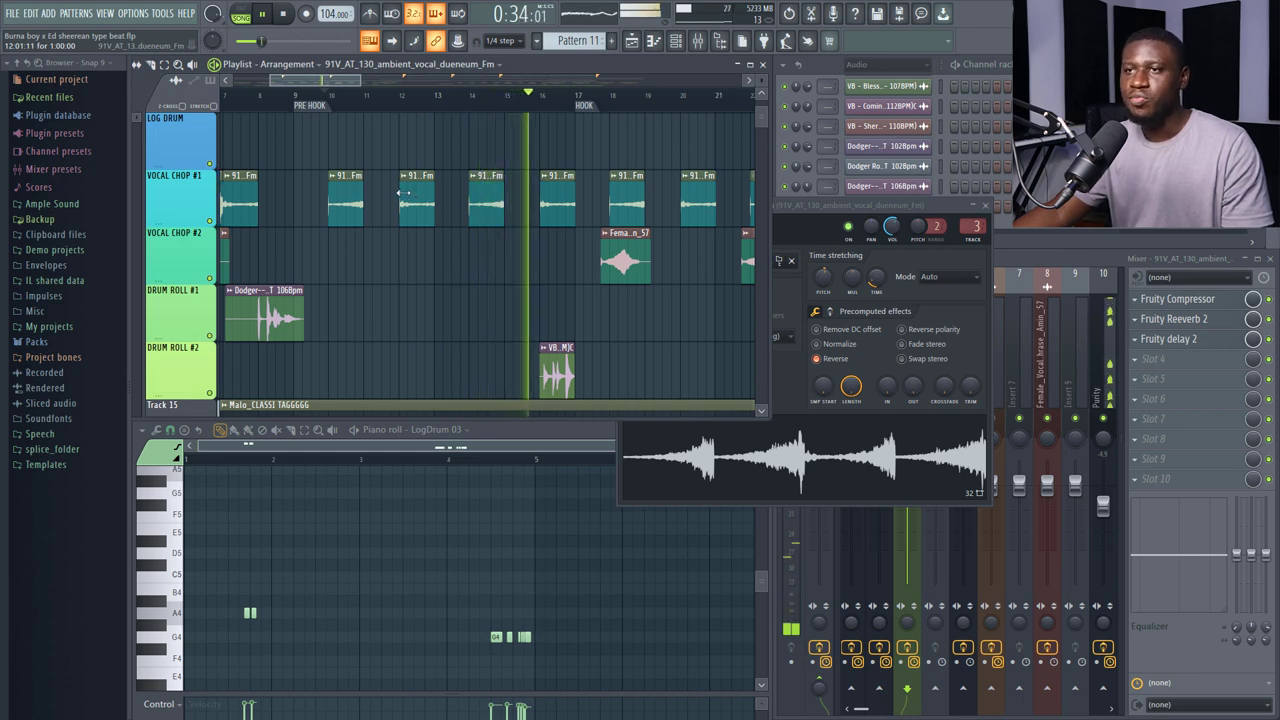
{"action": "key", "text": "space"}
Open Female_Vocal_Phrase_Amin_57's settings, play the intro to around bar 6, and preview the sample
{"action": "double_click", "coordinate": [283, 262]}
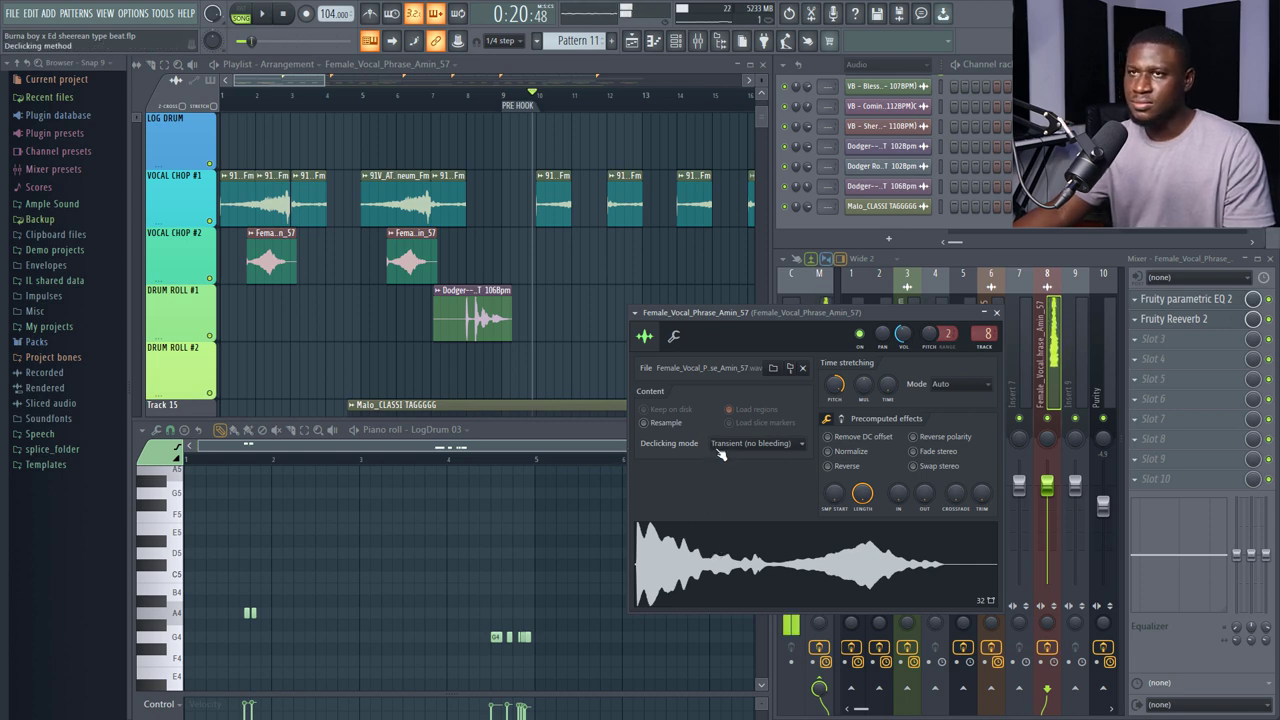
{"action": "left_click", "coordinate": [286, 15]}
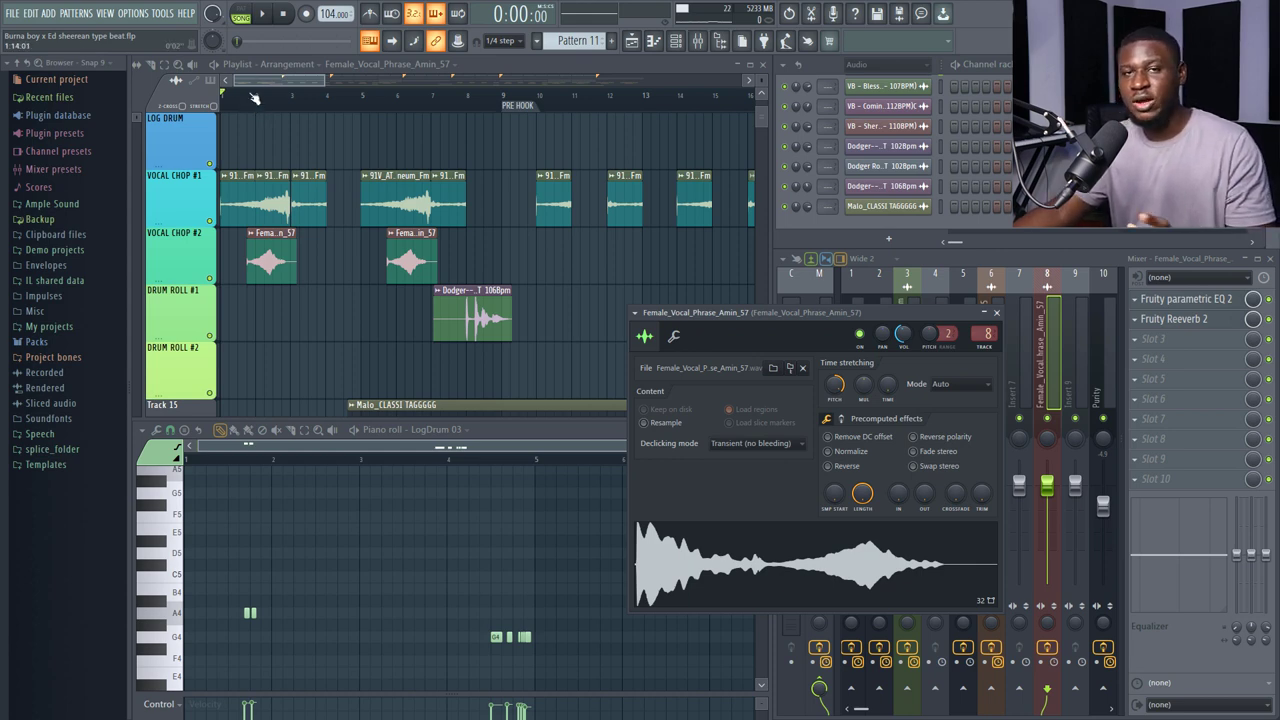
{"action": "key", "text": "space"}
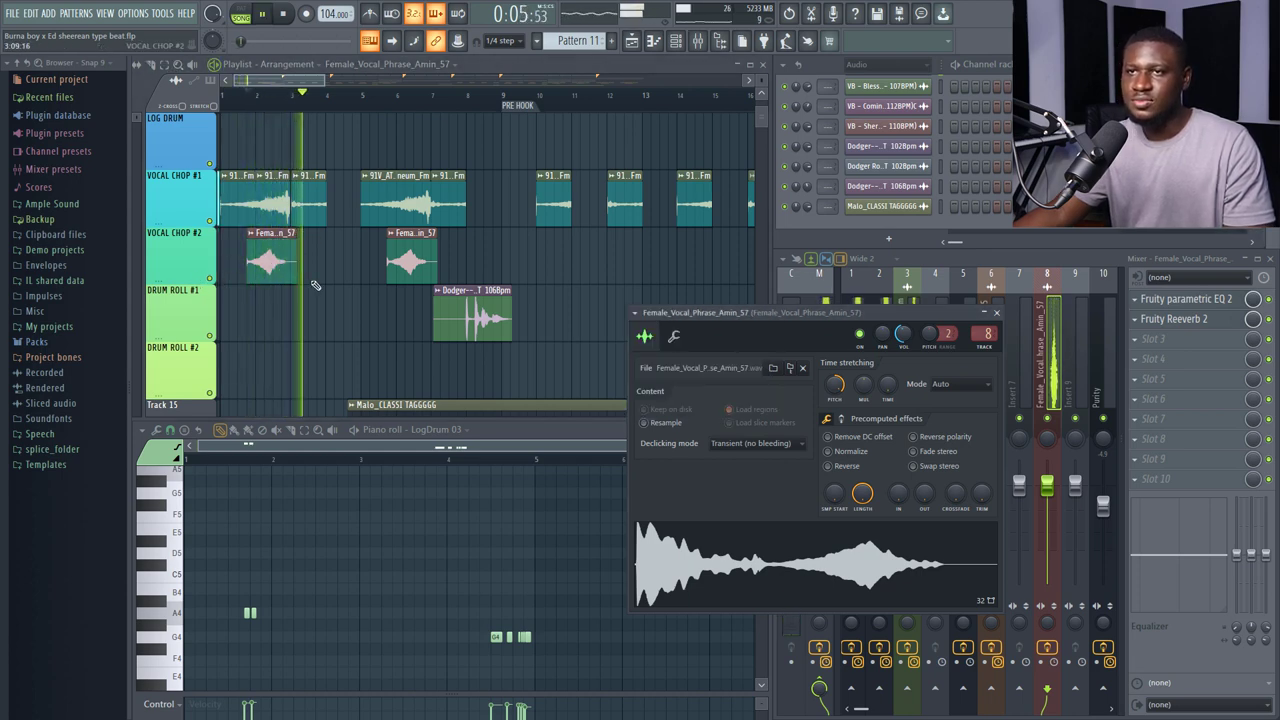
{"action": "left_click", "coordinate": [388, 97]}
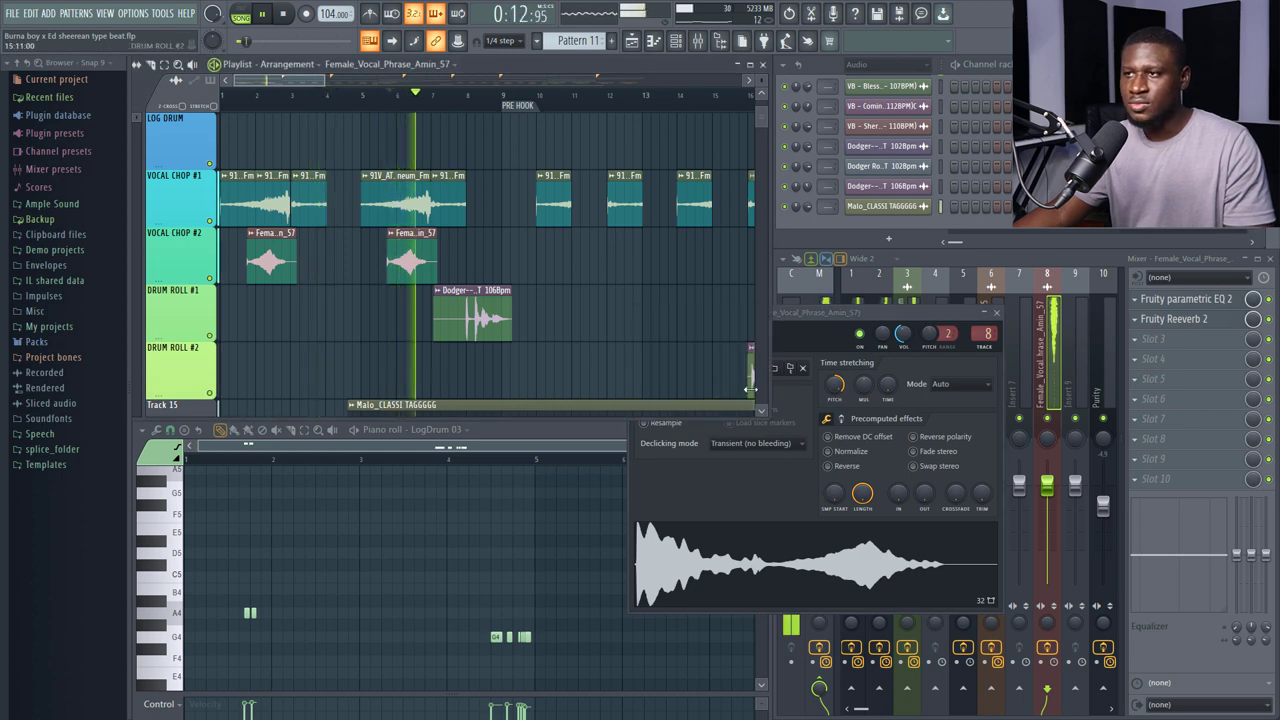
{"action": "key", "text": "space"}
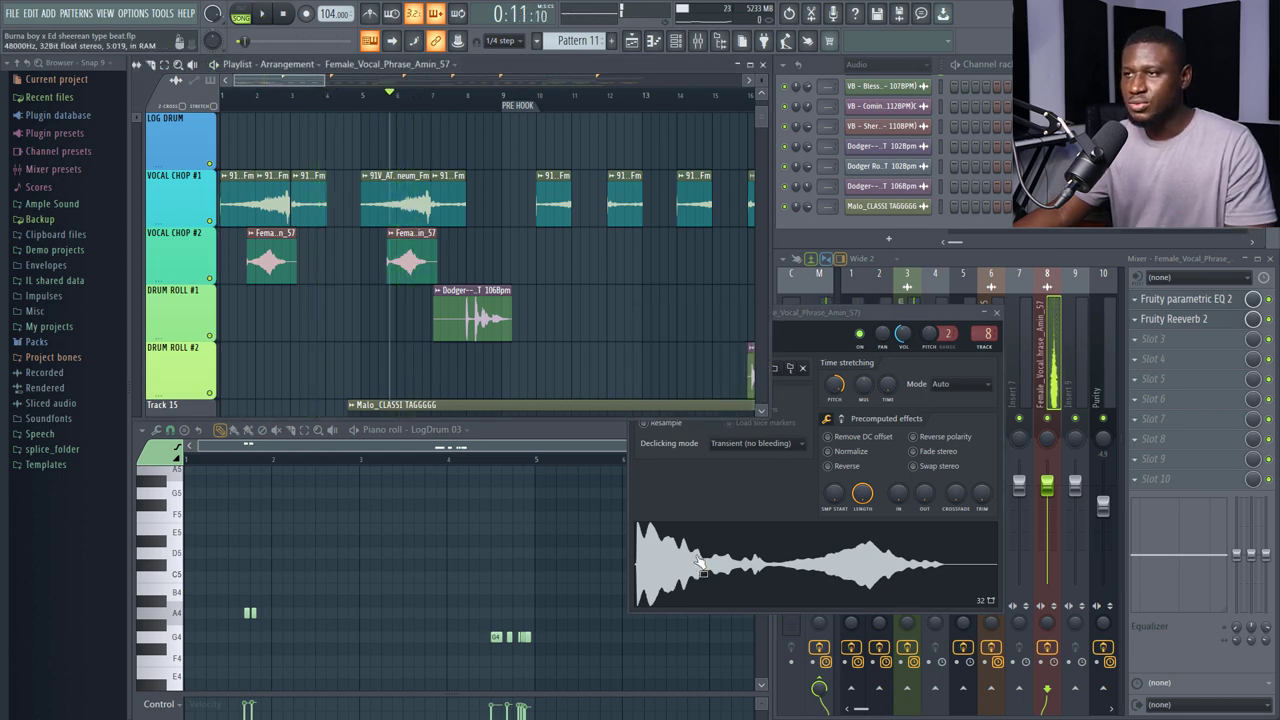
{"action": "left_click", "coordinate": [700, 565]}
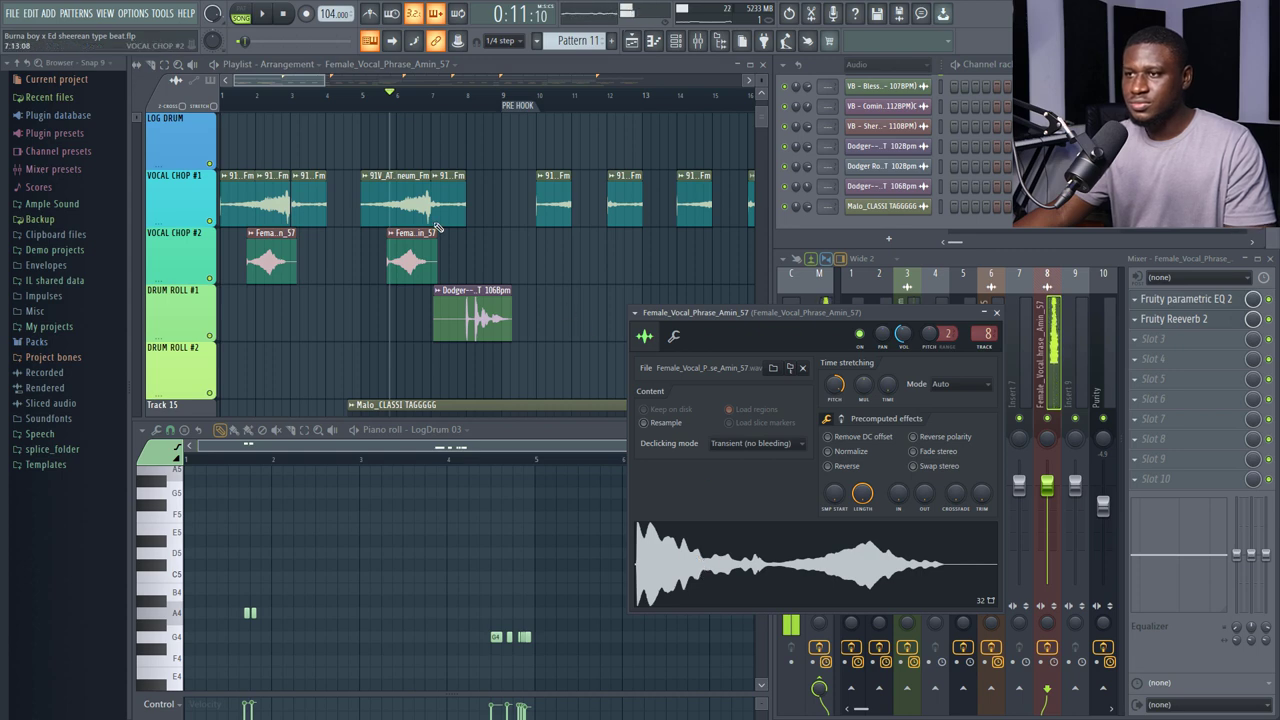
{"action": "left_click", "coordinate": [287, 18]}
Check the vocal phrase's Fruity parametric EQ 2 and Fruity Reeverb 2, then play the song from the start
{"action": "left_click", "coordinate": [1192, 298]}
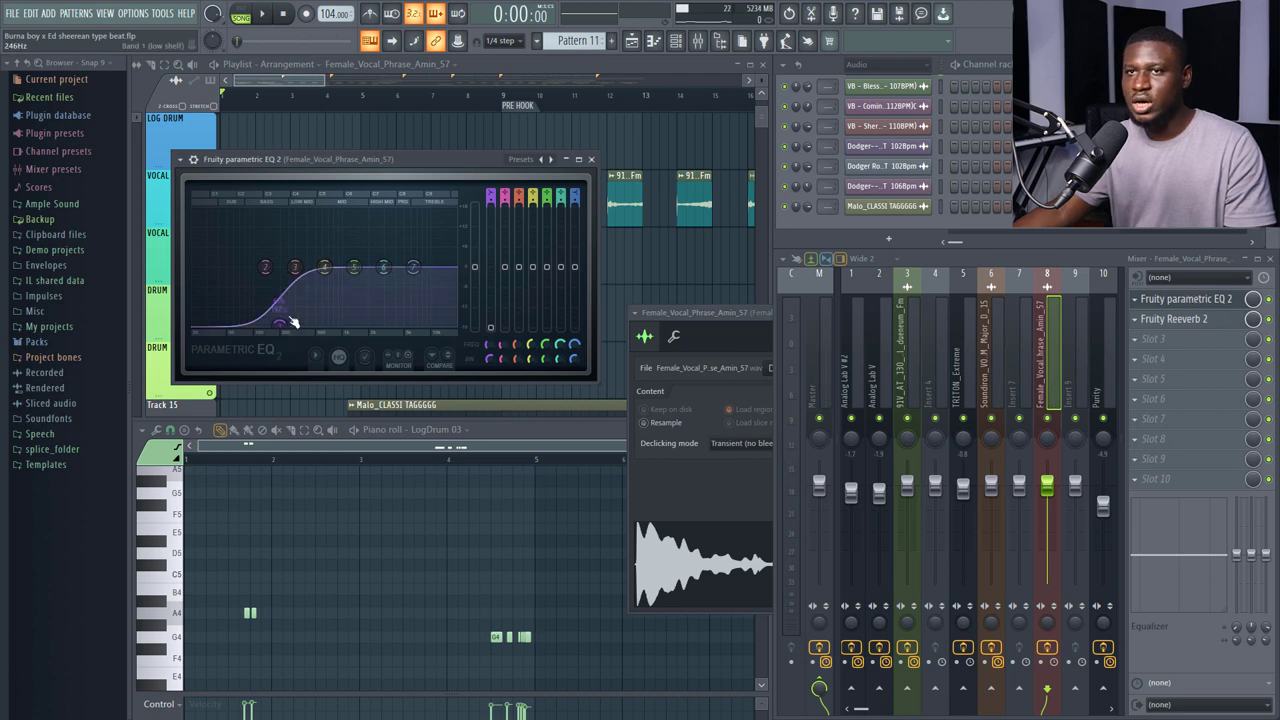
{"action": "left_click", "coordinate": [591, 159]}
{"action": "left_click", "coordinate": [1170, 320]}
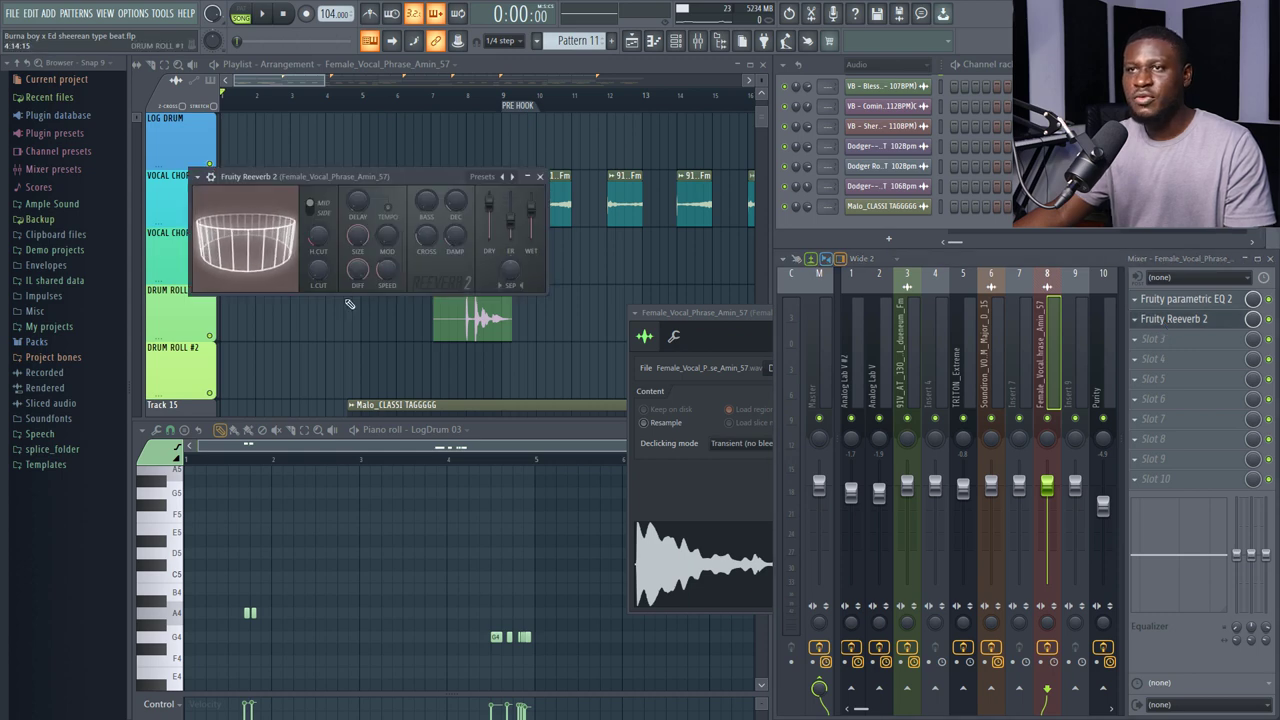
{"action": "left_click", "coordinate": [540, 177]}
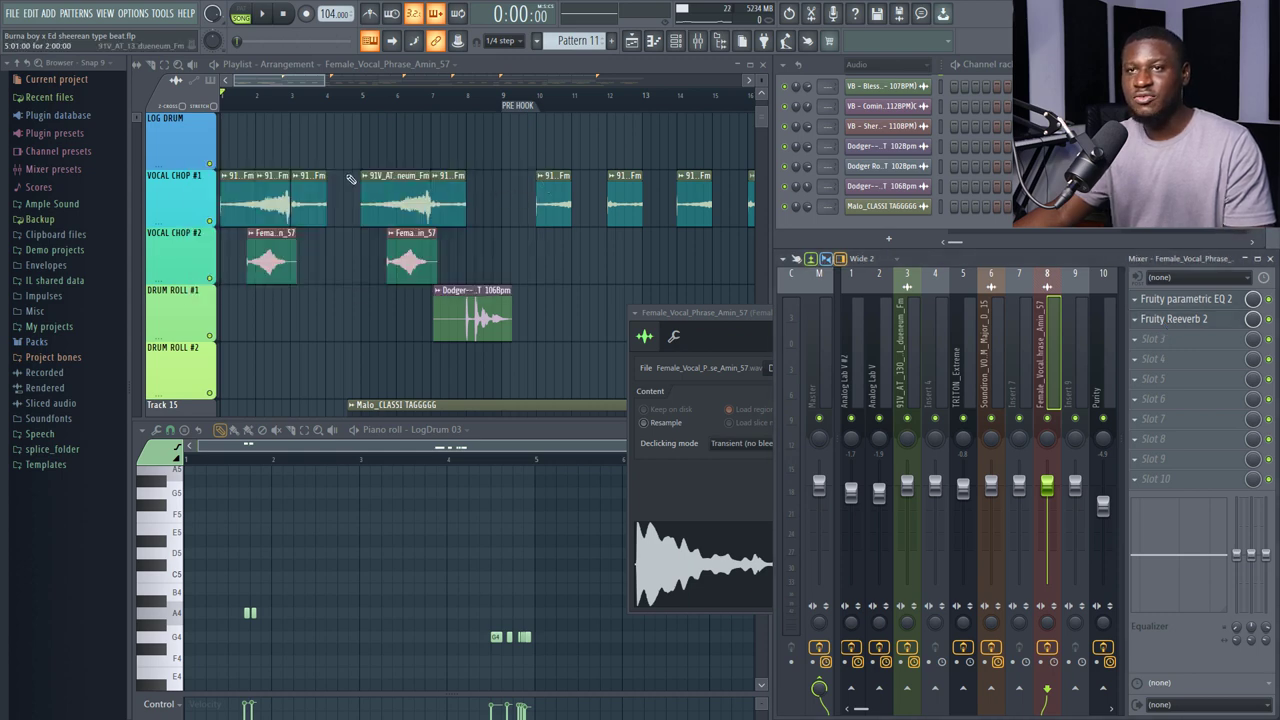
{"action": "key", "text": "space"}
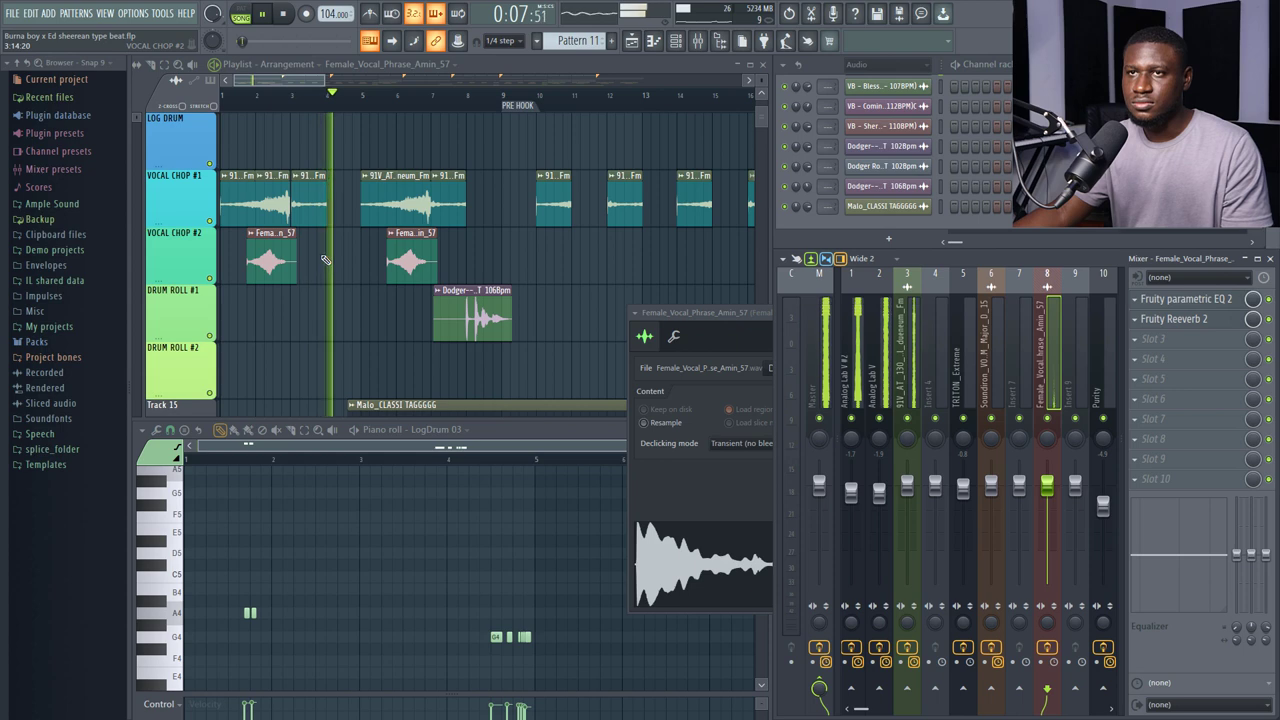
Zoom the playlist out while the vocal chop and drum roll sections play, then stop
{"action": "scroll", "coordinate": [306, 308], "scroll_direction": "down", "scroll_amount": 3}
{"action": "scroll", "coordinate": [304, 306], "scroll_direction": "down", "scroll_amount": 3}
{"action": "scroll", "coordinate": [302, 303], "scroll_direction": "up", "scroll_amount": 3}
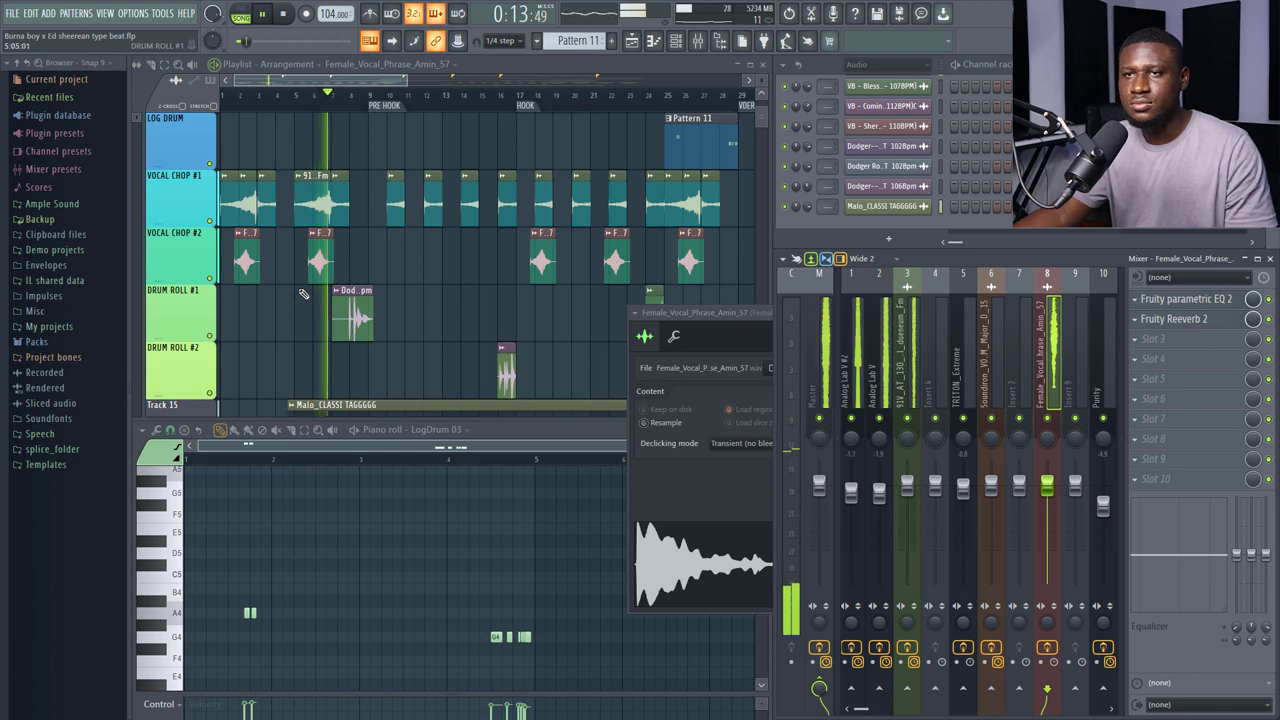
{"action": "scroll", "coordinate": [360, 170], "scroll_direction": "down", "scroll_amount": 3}
{"action": "scroll", "coordinate": [368, 152], "scroll_direction": "up", "scroll_amount": 2}
{"action": "scroll", "coordinate": [368, 152], "scroll_direction": "down", "scroll_amount": 3}
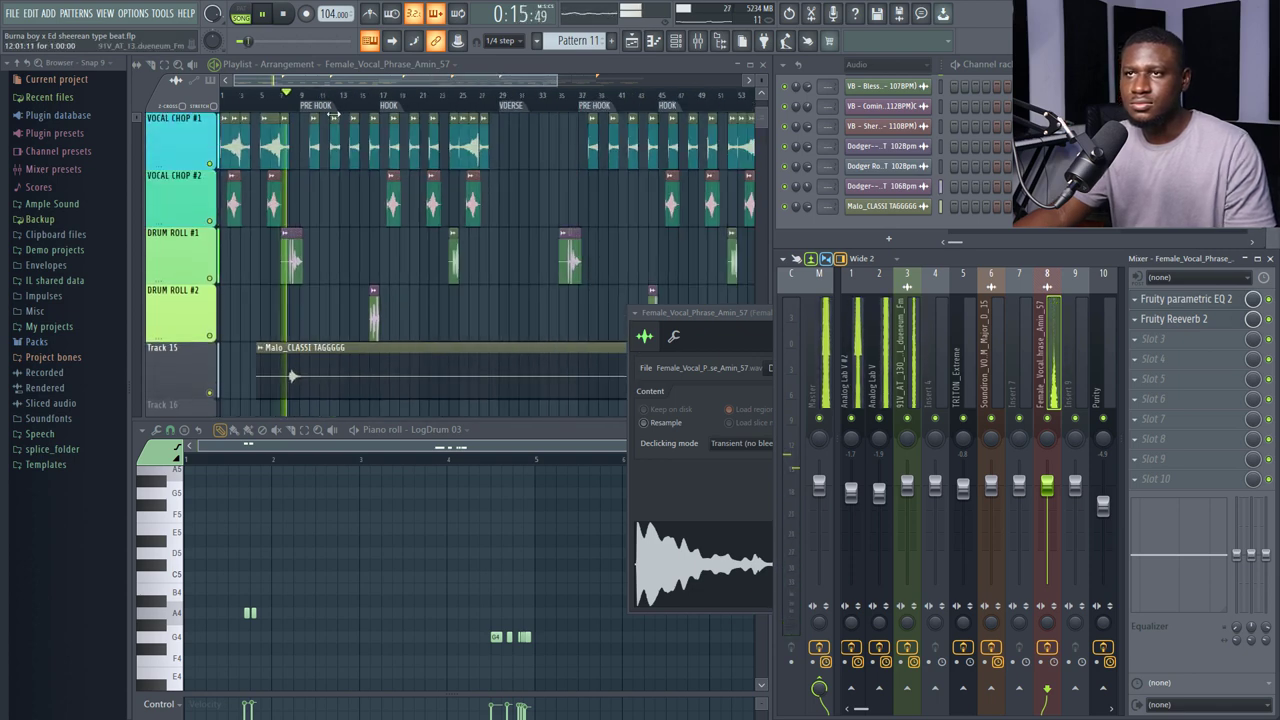
{"action": "key", "text": "space"}
Zoom the playlist back in and set the song position near bar 7
{"action": "scroll", "coordinate": [260, 108], "scroll_direction": "up", "scroll_amount": 4}
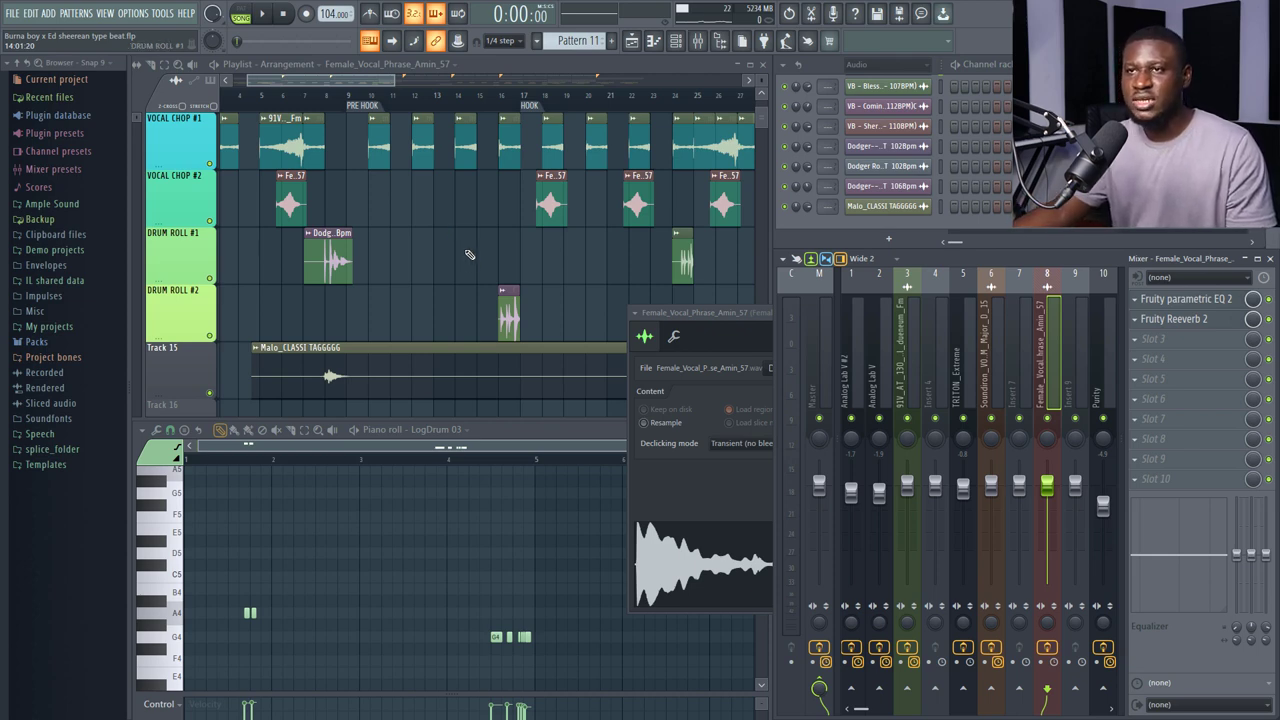
{"action": "scroll", "coordinate": [440, 306], "scroll_direction": "up", "scroll_amount": 1}
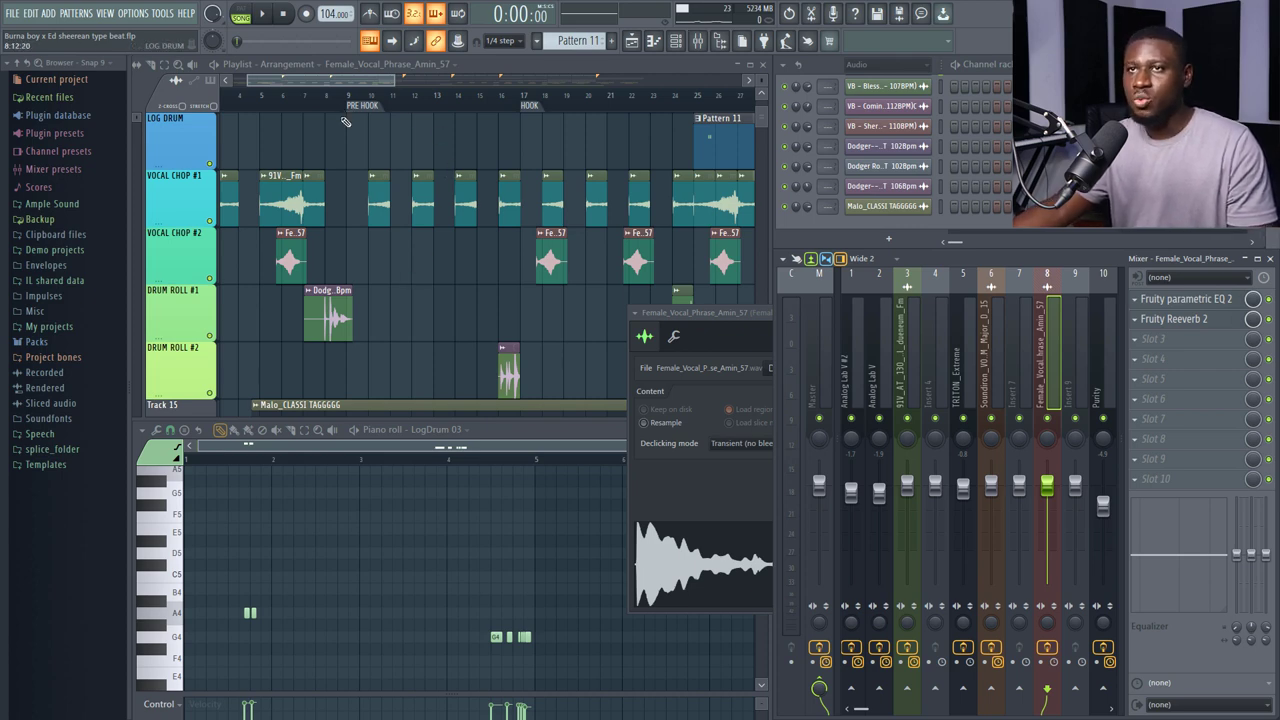
{"action": "scroll", "coordinate": [349, 105], "scroll_direction": "up", "scroll_amount": 3}
{"action": "left_click", "coordinate": [302, 94]}
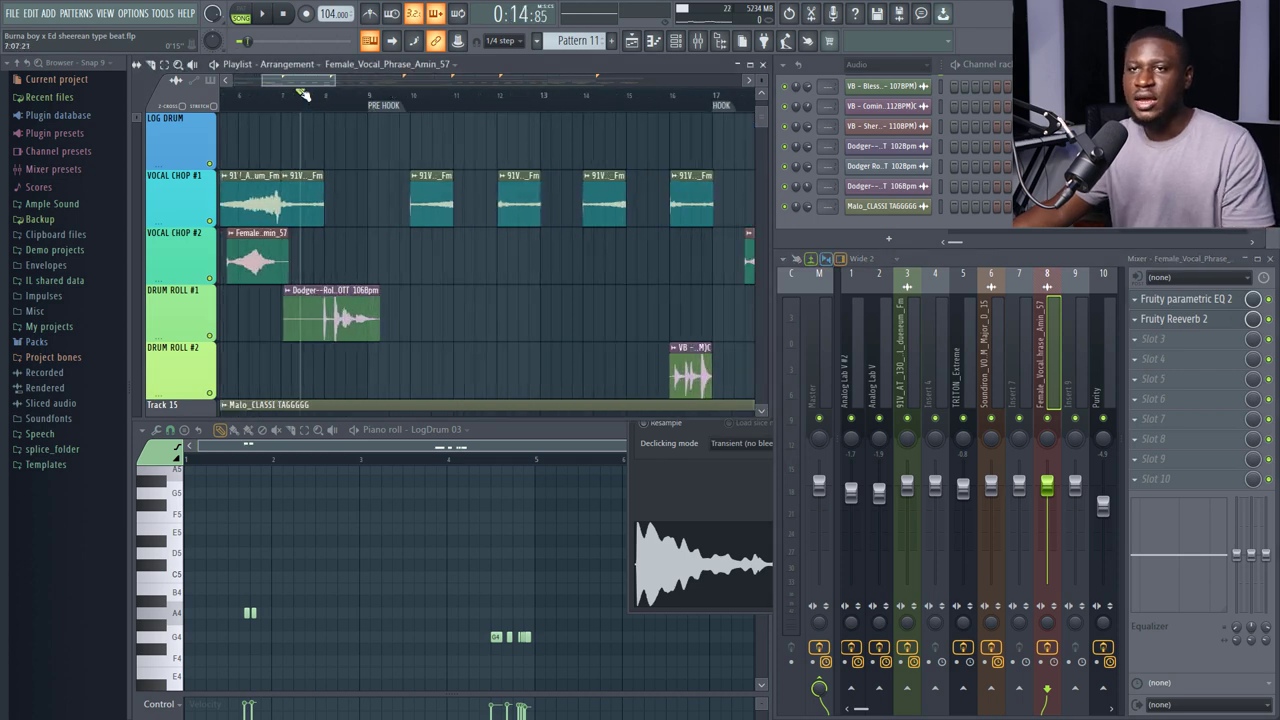
Open the Dodger drum roll sample's channel settings and move the window aside
{"action": "double_click", "coordinate": [315, 305]}
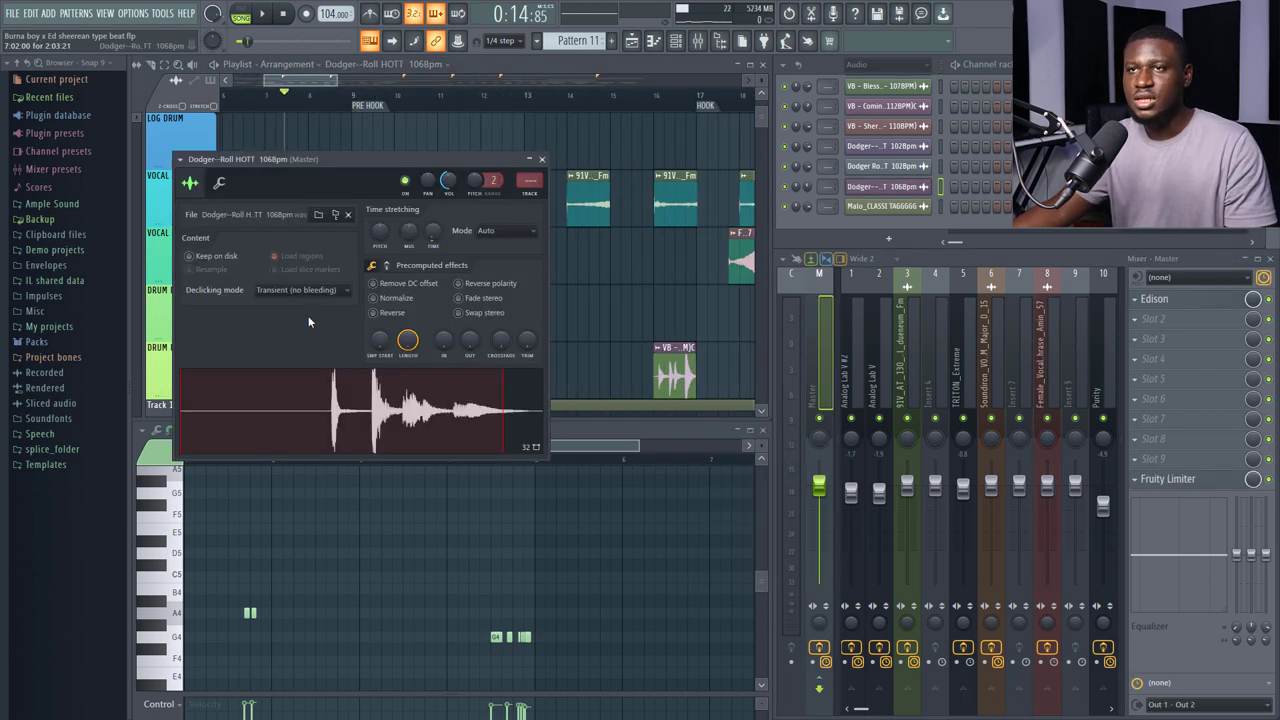
{"action": "mouse_move", "coordinate": [271, 170]}
{"action": "left_mouse_down"}
{"action": "mouse_move", "coordinate": [618, 156]}
{"action": "mouse_move", "coordinate": [772, 173]}
{"action": "mouse_move", "coordinate": [762, 180]}
{"action": "left_mouse_up"}
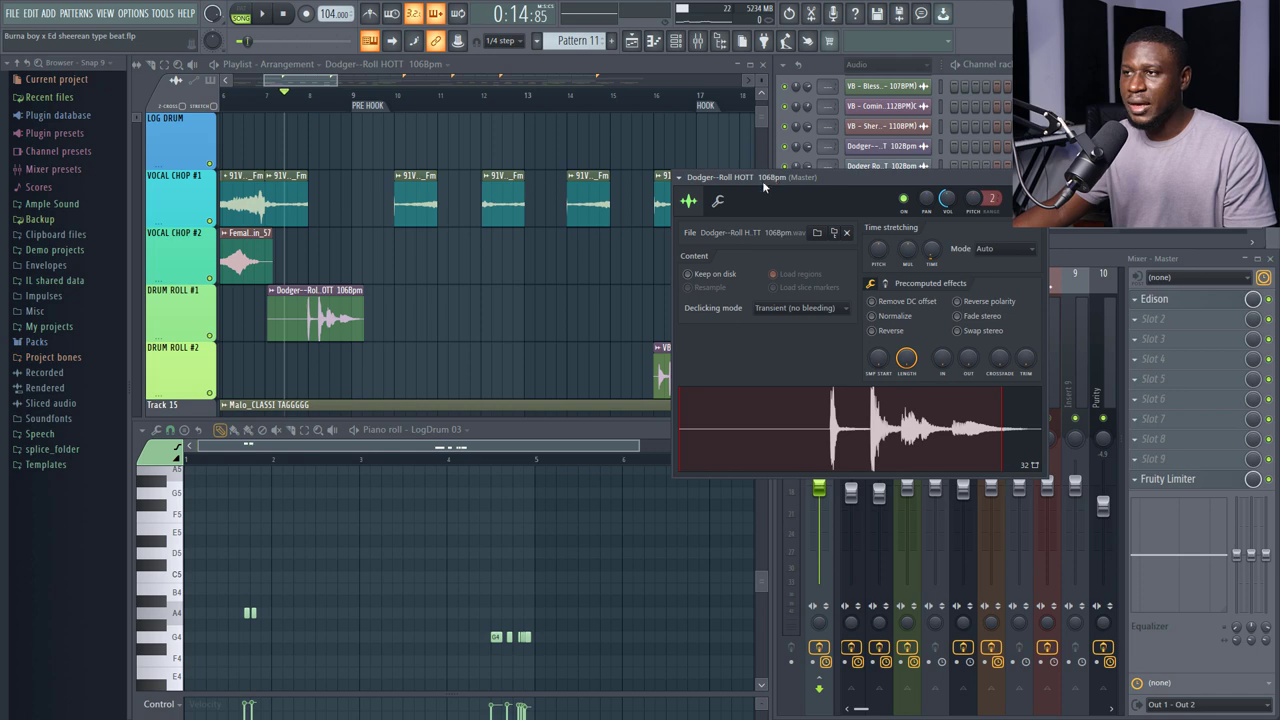
{"action": "scroll", "coordinate": [575, 336], "scroll_direction": "down", "scroll_amount": 1}
{"action": "scroll", "coordinate": [560, 306], "scroll_direction": "down", "scroll_amount": 2, "text": "ctrl"}
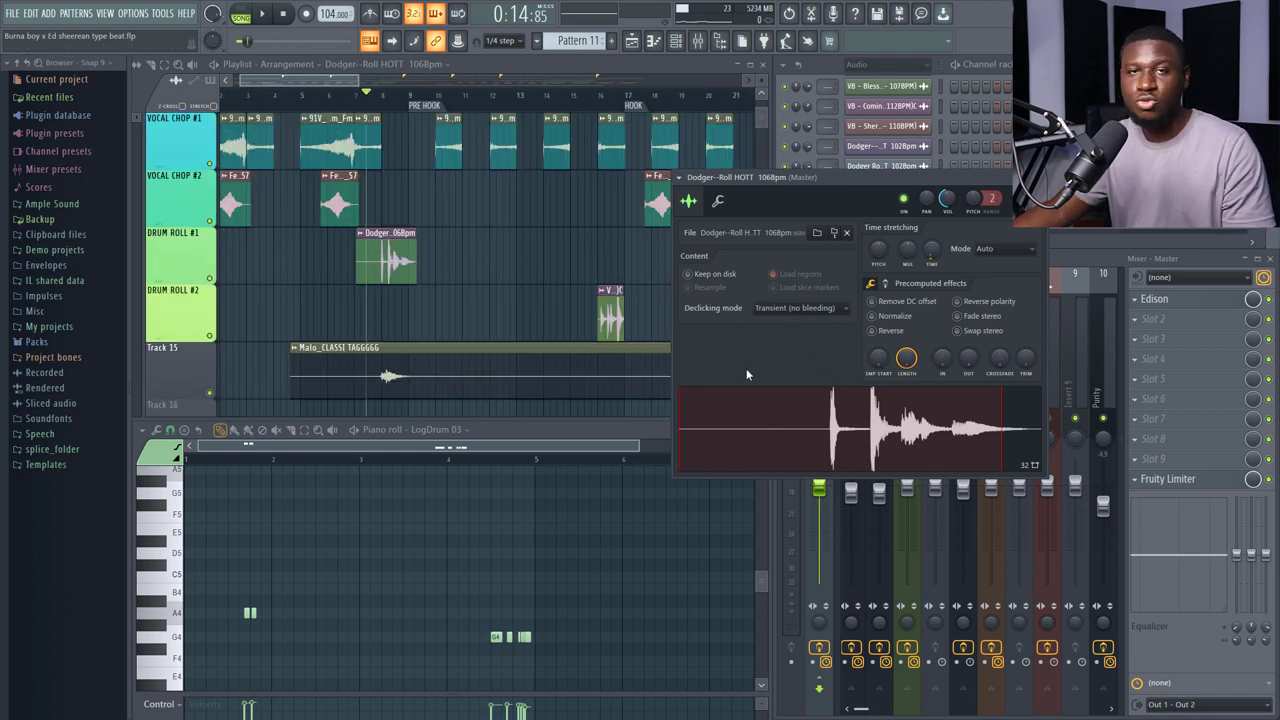
Play the drum roll transition into the pre-hook from near bar 7, then stop
{"action": "key", "text": "space"}
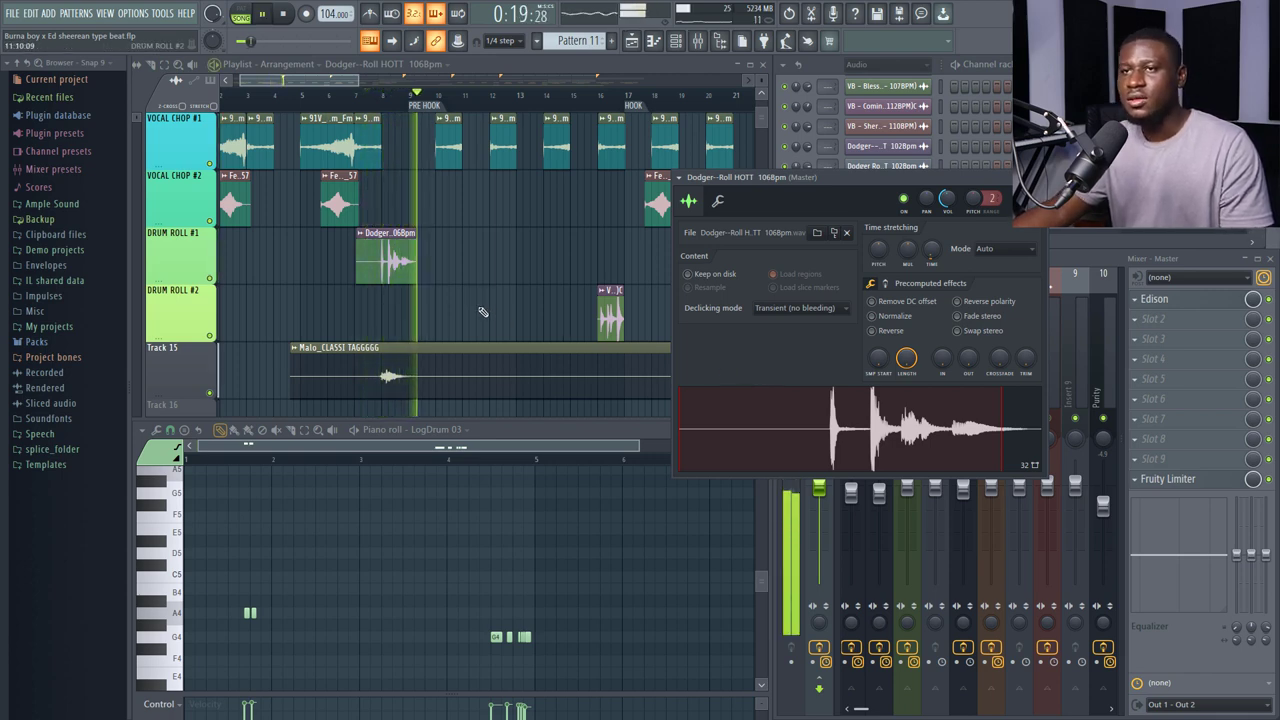
{"action": "key", "text": "space"}
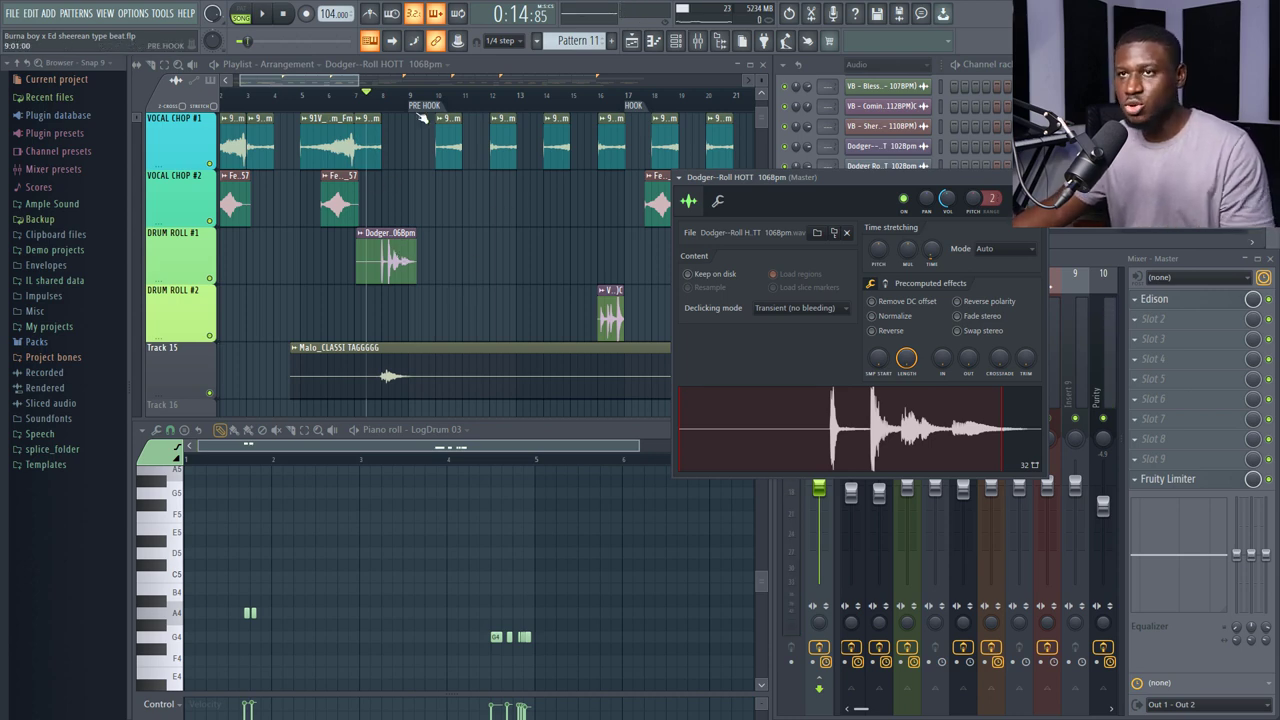
{"action": "scroll", "coordinate": [400, 103], "scroll_direction": "up", "scroll_amount": 2}
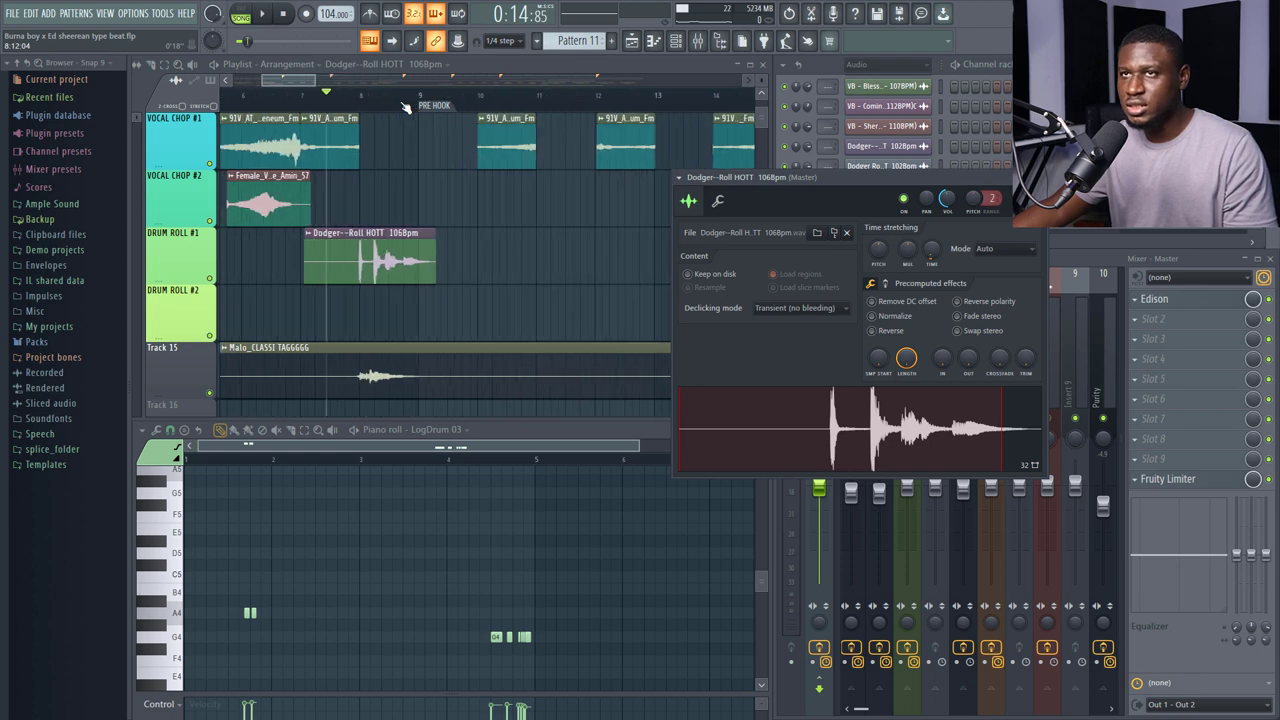
{"action": "scroll", "coordinate": [405, 103], "scroll_direction": "up", "scroll_amount": 1}
{"action": "left_click", "coordinate": [342, 100]}
{"action": "key", "text": "space"}
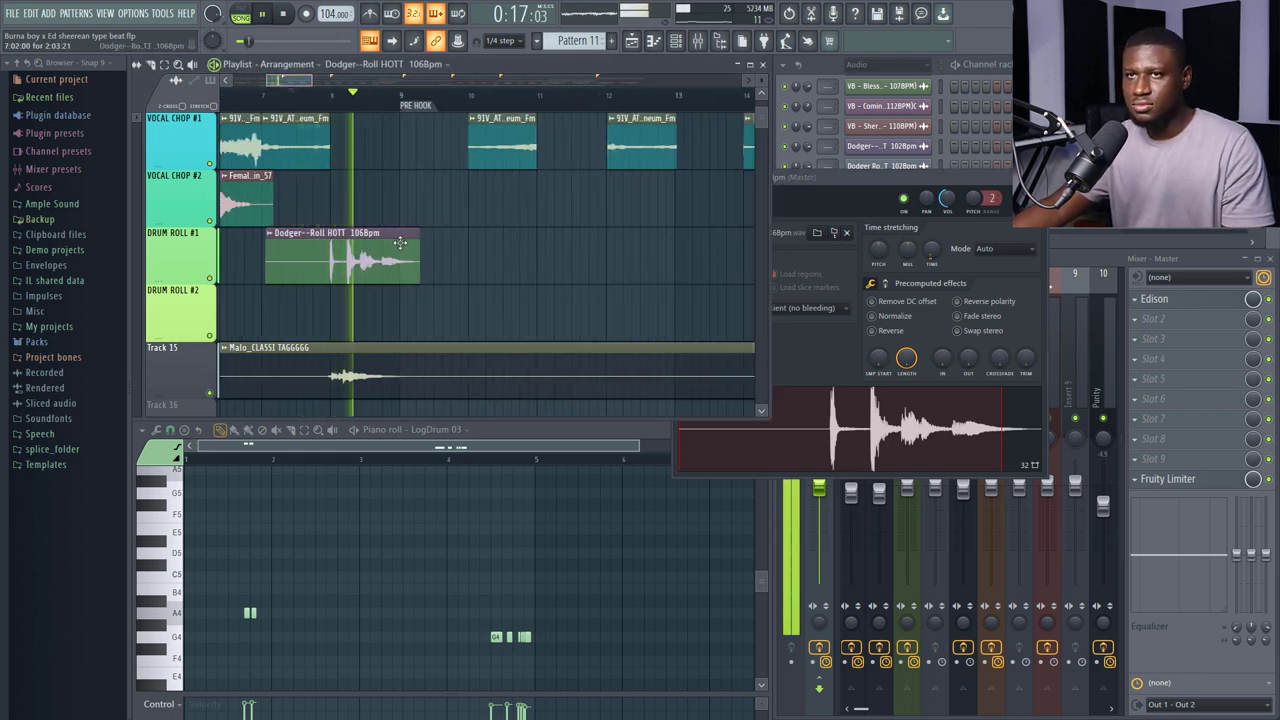
{"action": "scroll", "coordinate": [395, 104], "scroll_direction": "down", "scroll_amount": 3}
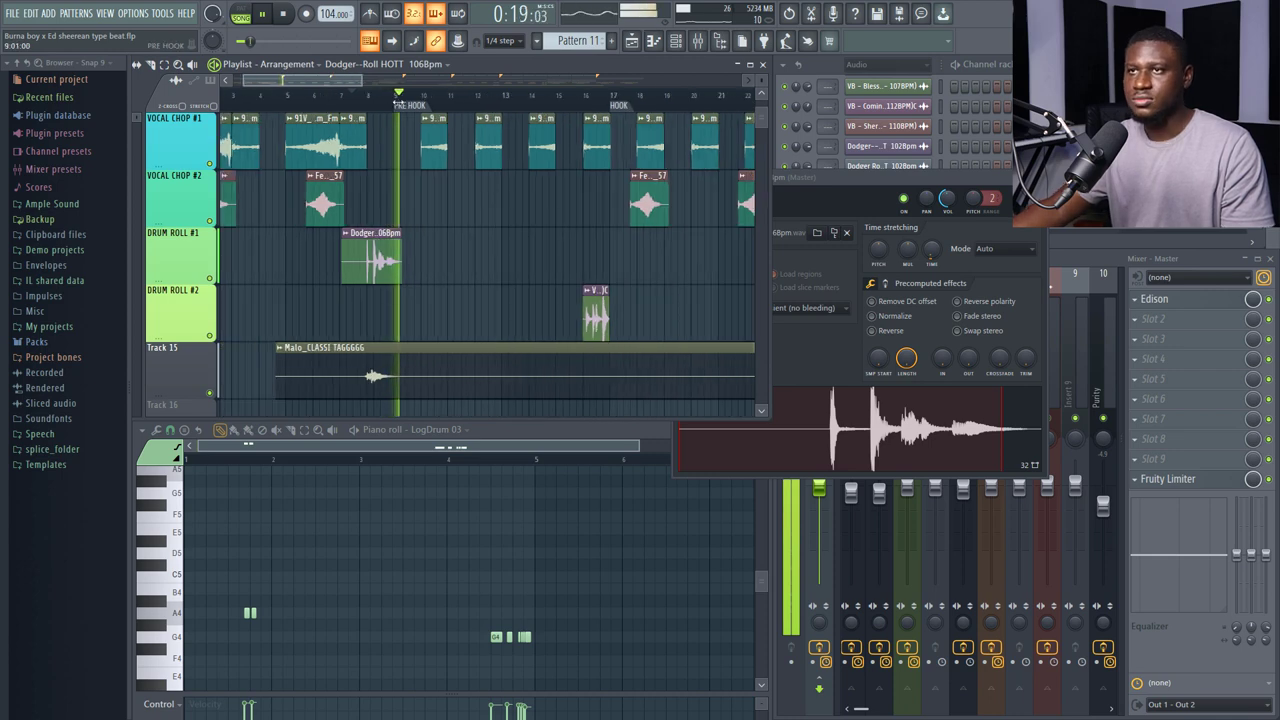
{"action": "left_click_drag", "start_coordinate": [337, 82], "coordinate": [364, 82]}
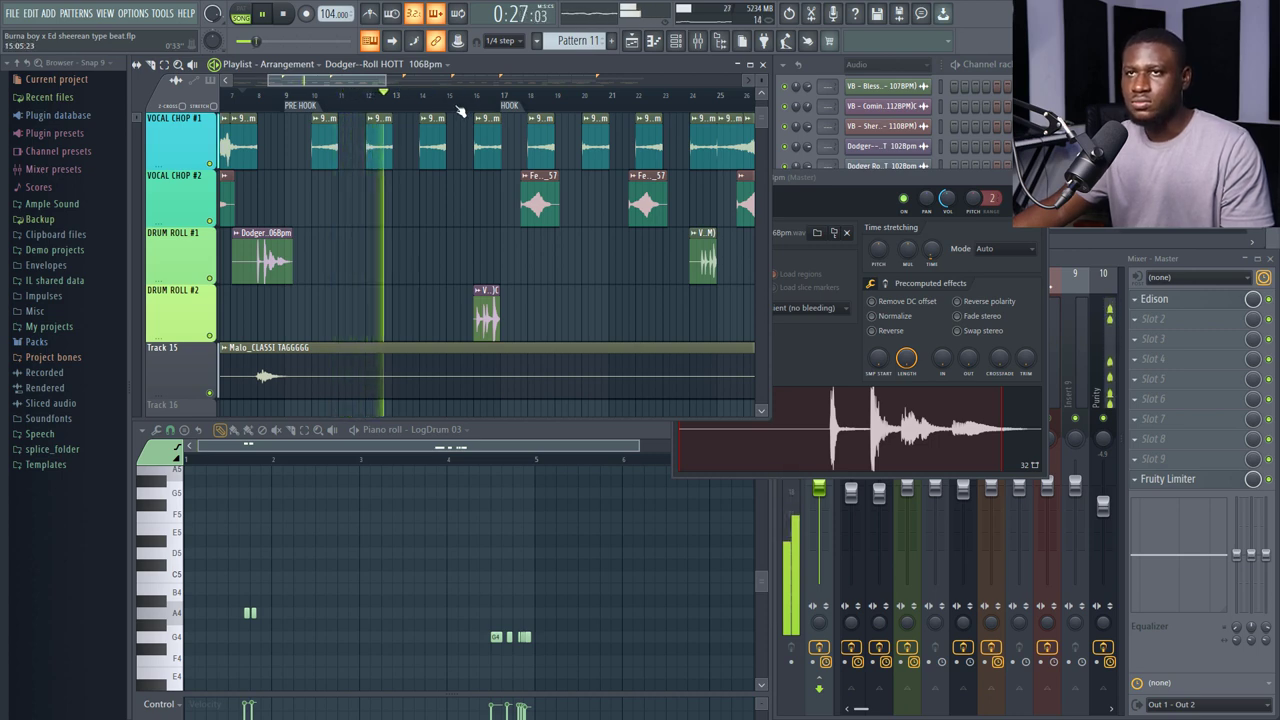
{"action": "key", "text": "space"}
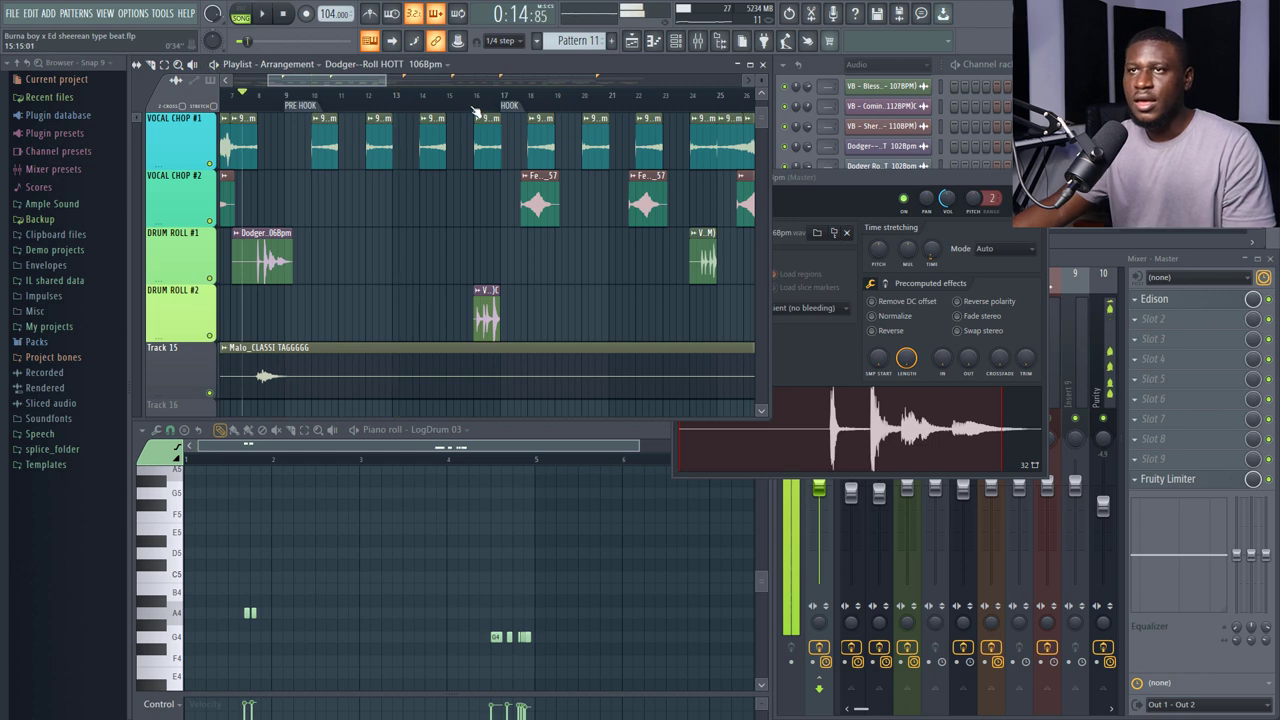
Set the song position just after bar 16 and play the lead-in to the hook
{"action": "left_click", "coordinate": [466, 108]}
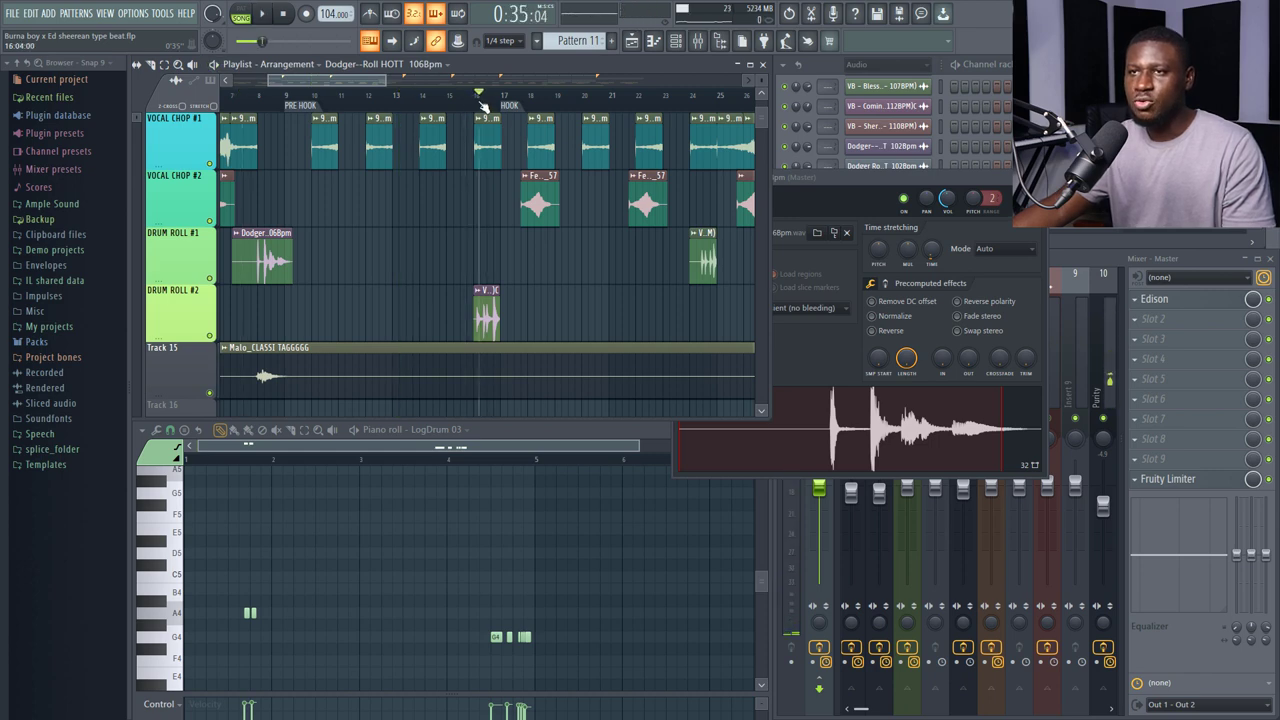
{"action": "left_click", "coordinate": [470, 98]}
{"action": "scroll", "coordinate": [472, 97], "scroll_direction": "up", "scroll_amount": 2}
{"action": "scroll", "coordinate": [476, 100], "scroll_direction": "up", "scroll_amount": 3}
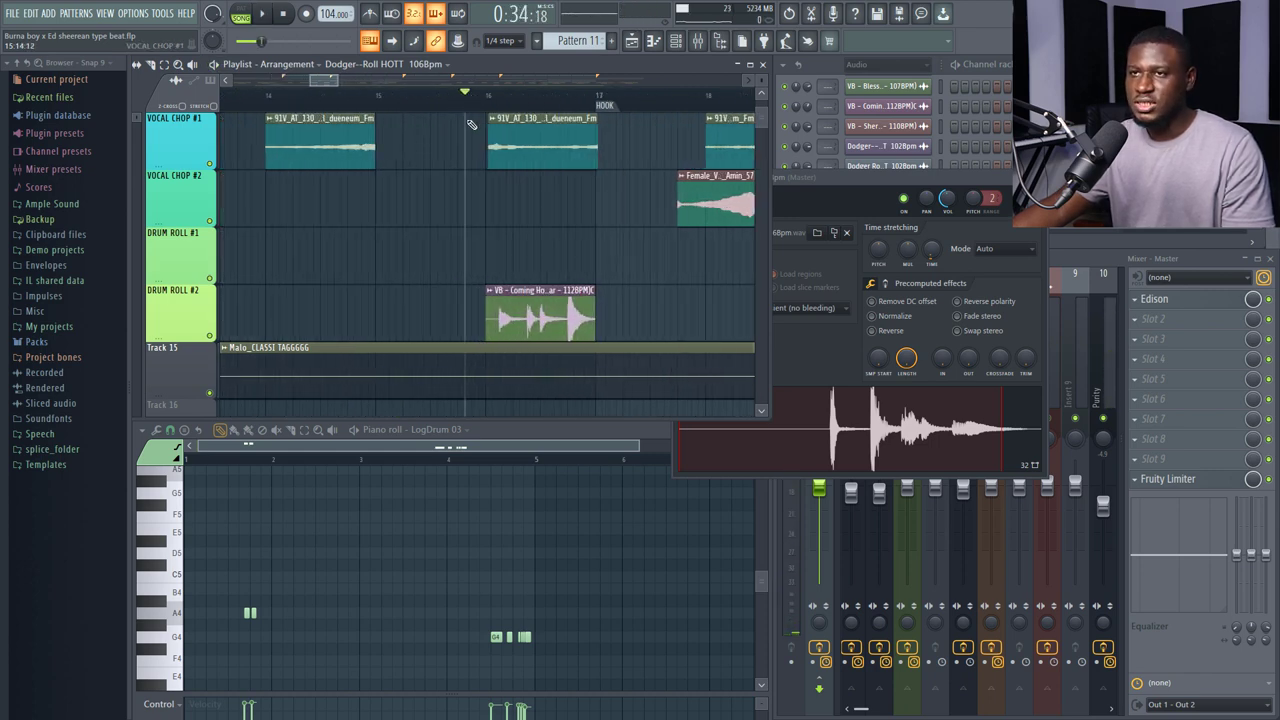
{"action": "scroll", "coordinate": [548, 276], "scroll_direction": "down", "scroll_amount": 1}
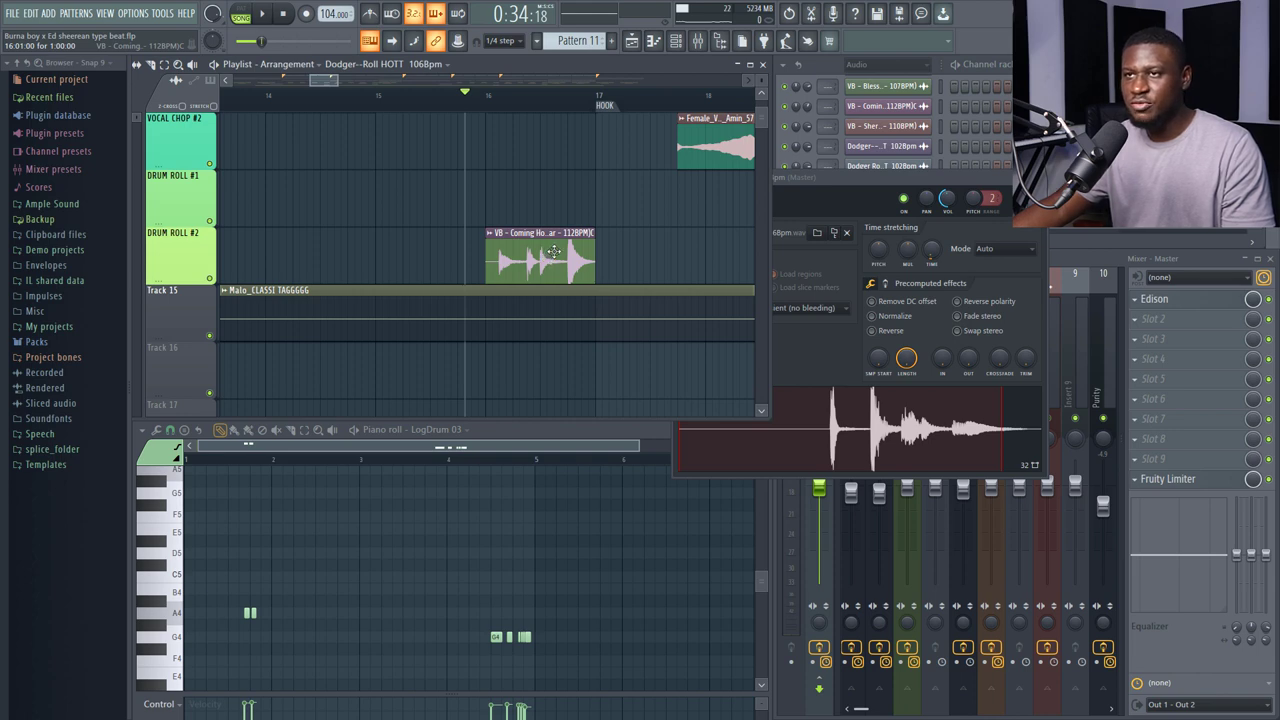
{"action": "key", "text": "space"}
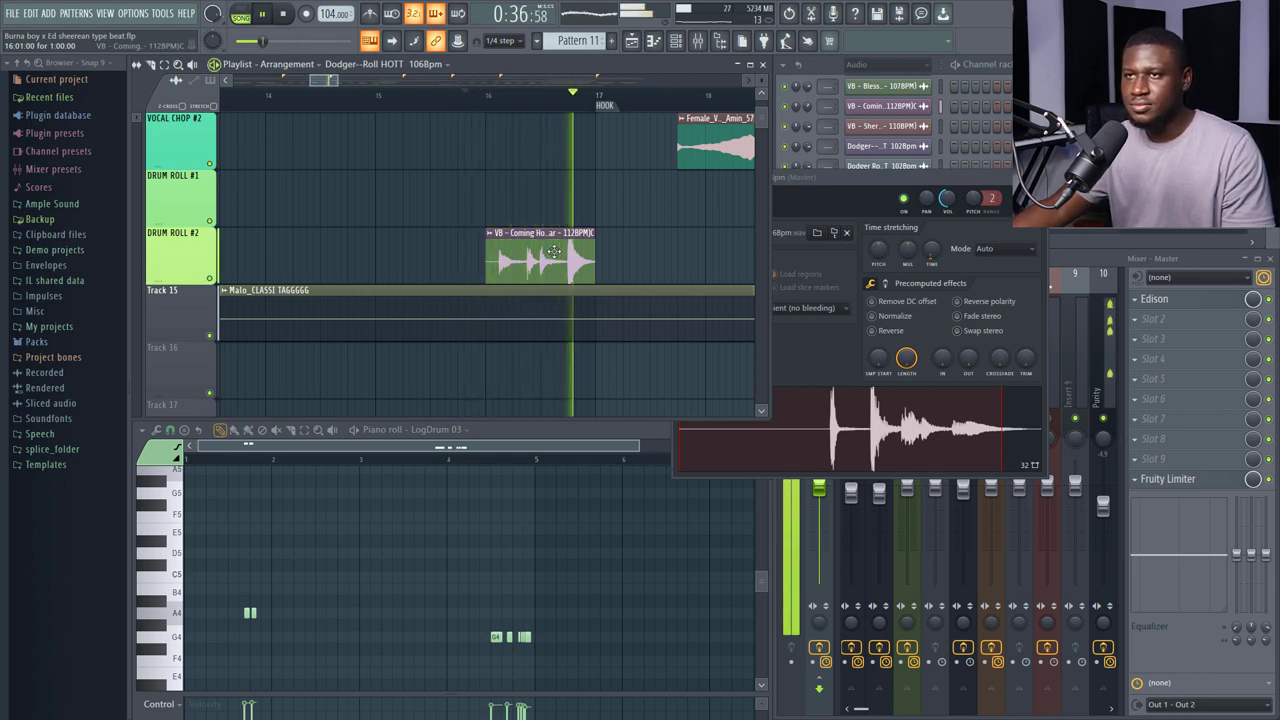
{"action": "scroll", "coordinate": [664, 229], "scroll_direction": "down", "scroll_amount": 2}
{"action": "scroll", "coordinate": [664, 229], "scroll_direction": "down", "scroll_amount": 4}
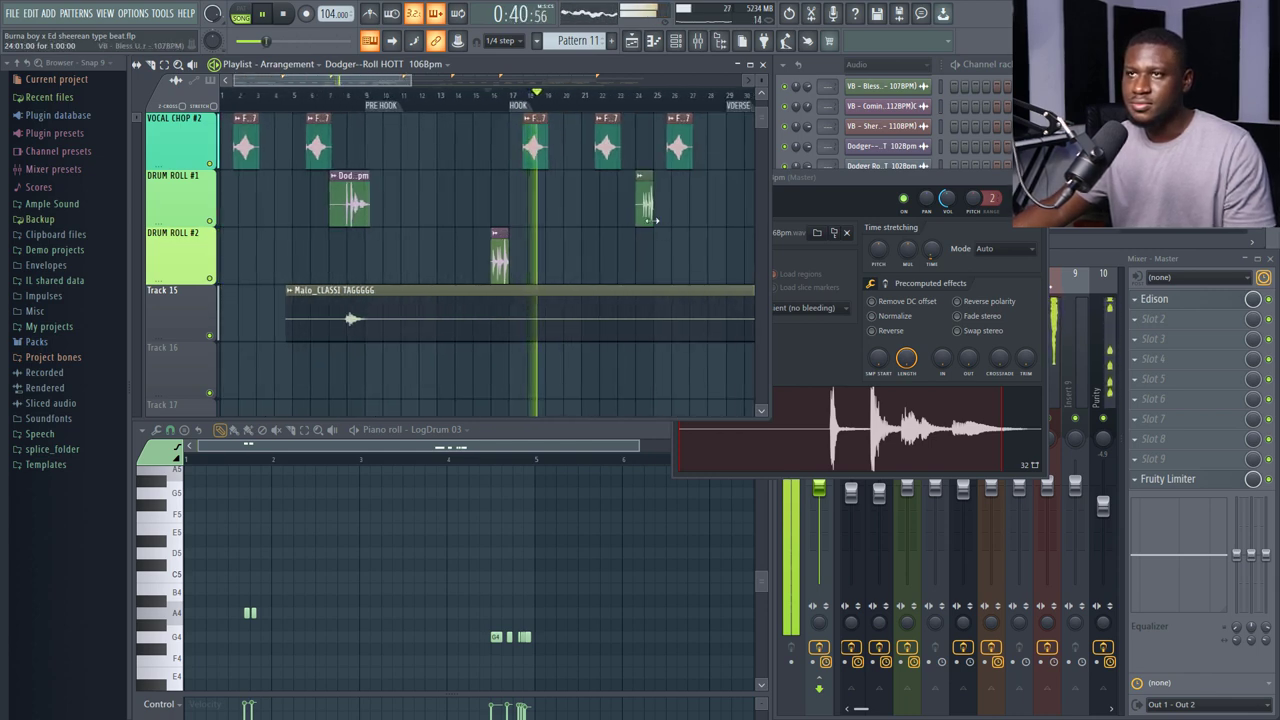
Set the song position near bar 24 and play the transition into the verse
{"action": "left_click", "coordinate": [638, 97]}
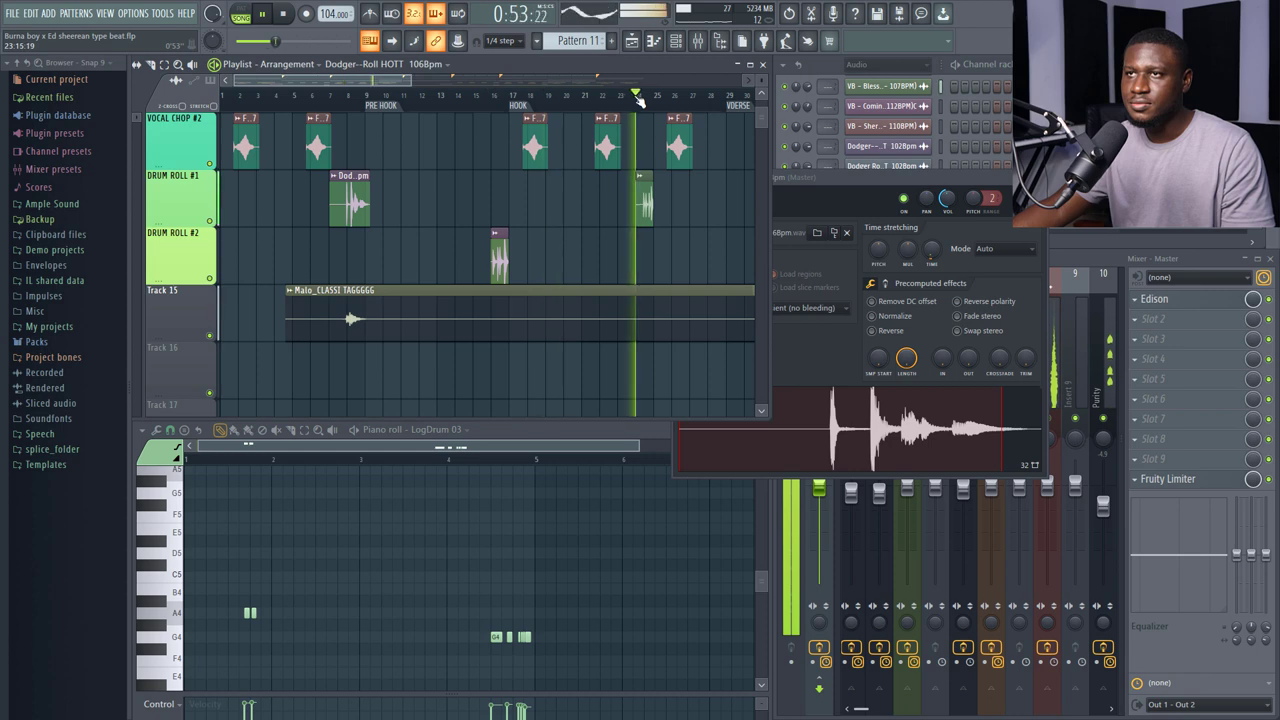
{"action": "scroll", "coordinate": [640, 100], "scroll_direction": "up", "scroll_amount": 5}
{"action": "scroll", "coordinate": [640, 100], "scroll_direction": "down", "scroll_amount": 1}
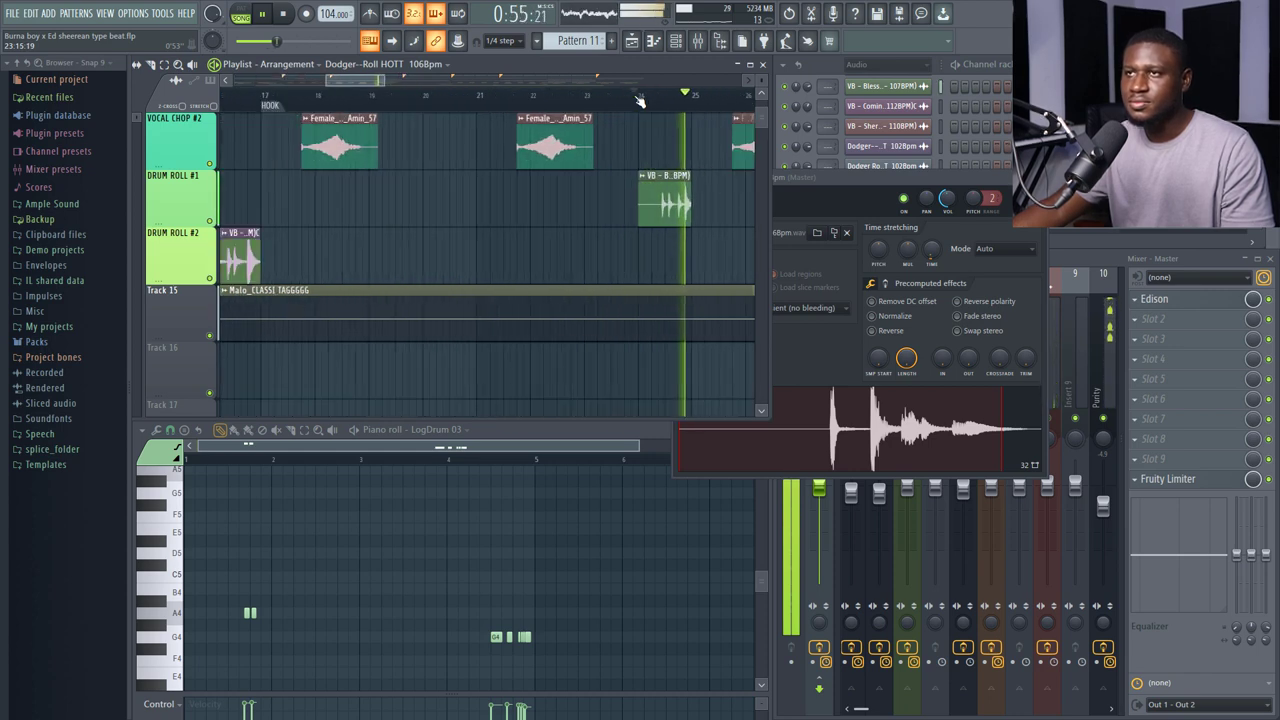
{"action": "key", "text": "space"}
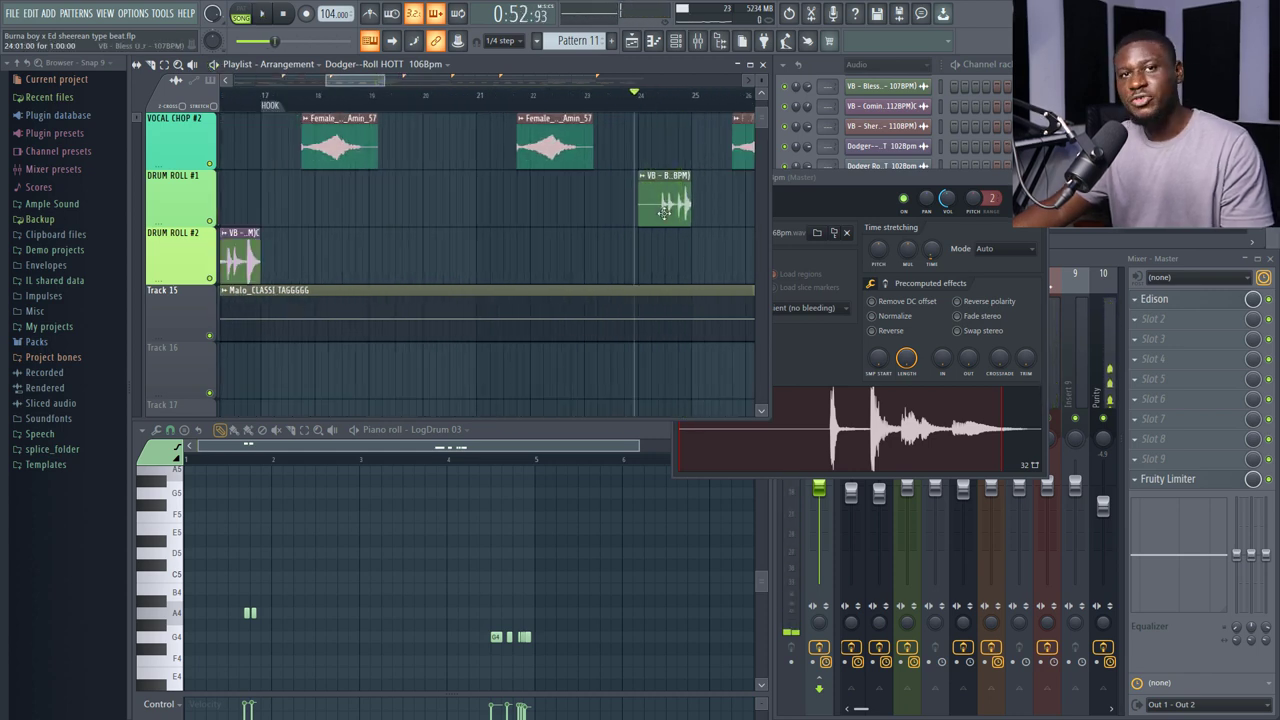
{"action": "key", "text": "space"}
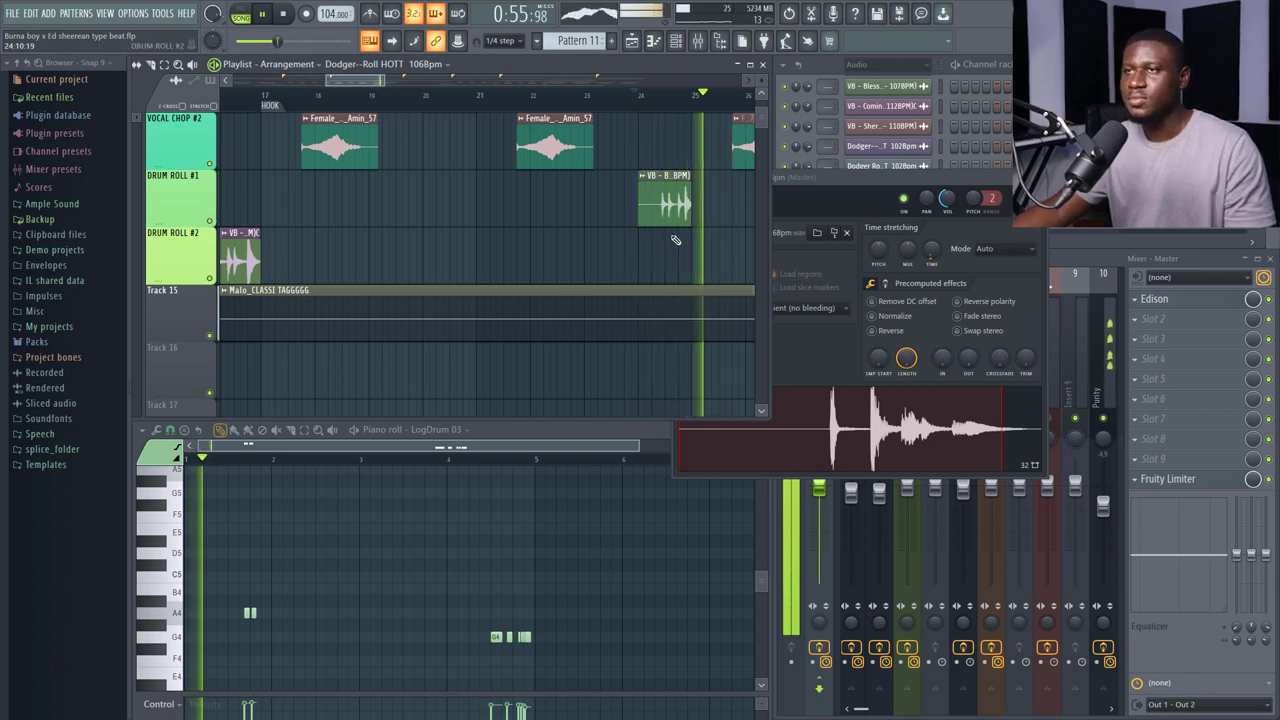
{"action": "scroll", "coordinate": [674, 237], "scroll_direction": "down", "scroll_amount": 5}
{"action": "scroll", "coordinate": [620, 260], "scroll_direction": "up", "scroll_amount": 4}
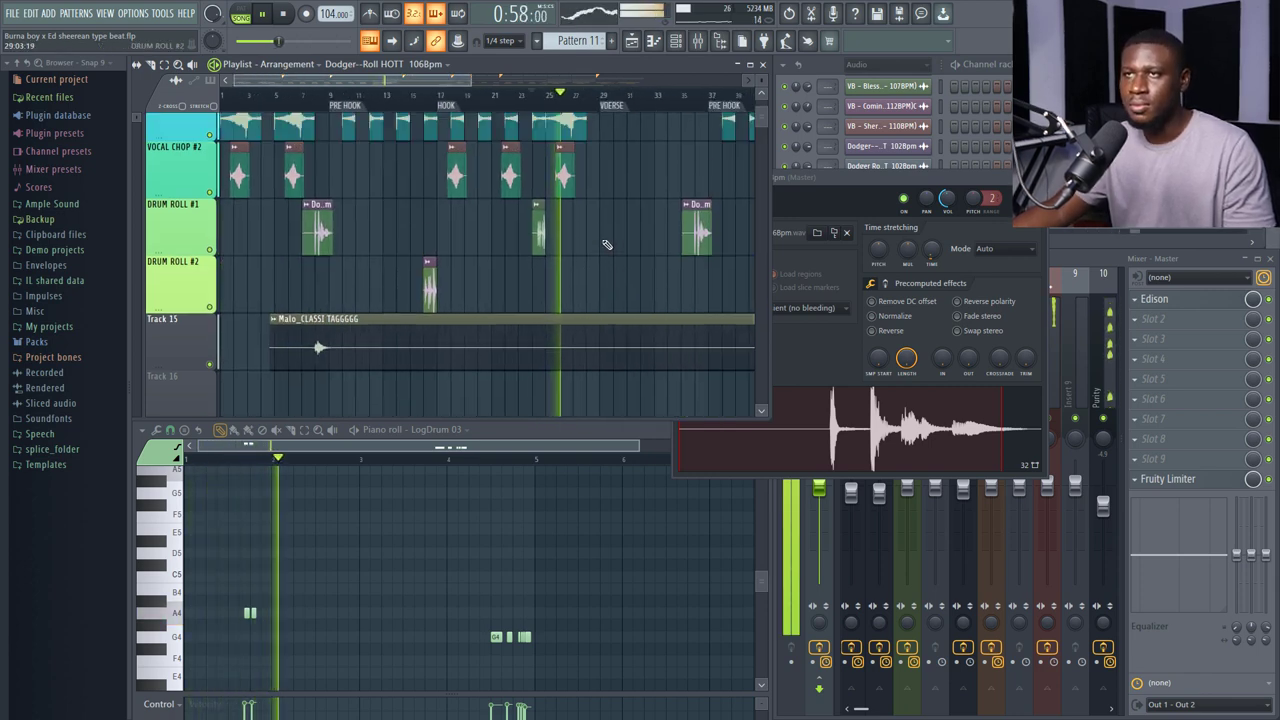
{"action": "scroll", "coordinate": [620, 336], "scroll_direction": "down", "scroll_amount": 1}
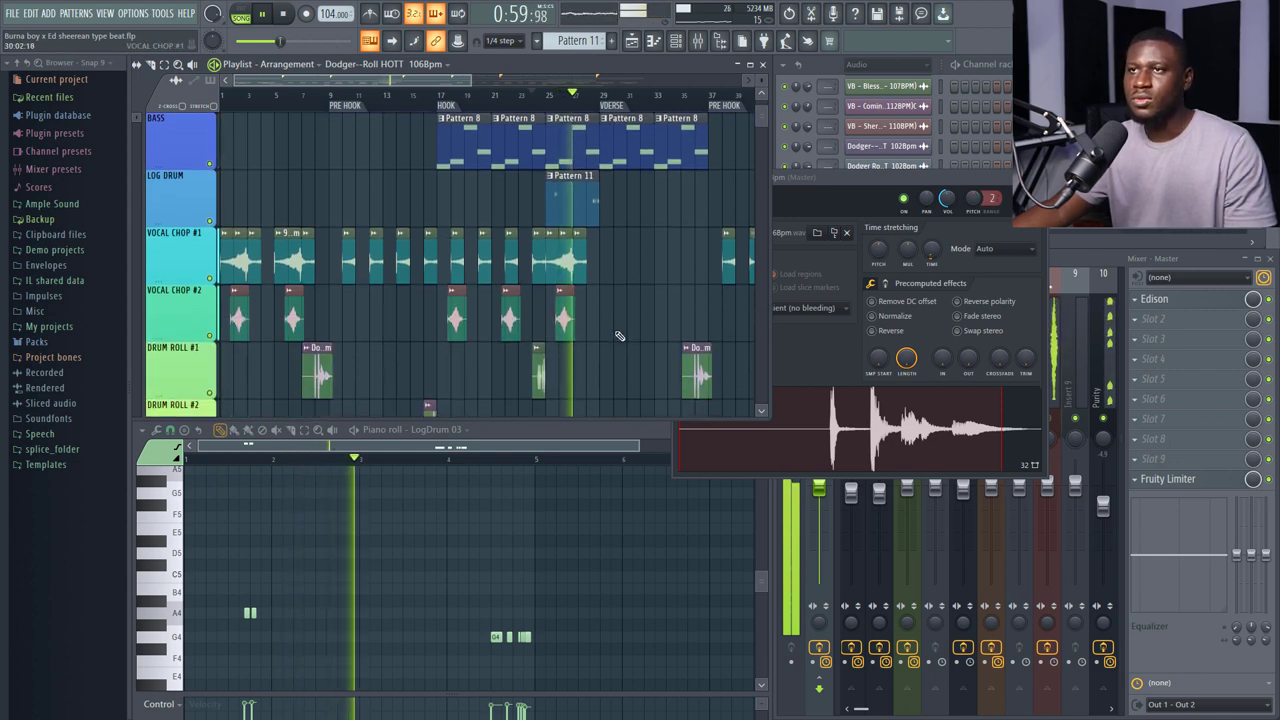
{"action": "scroll", "coordinate": [620, 336], "scroll_direction": "up", "scroll_amount": 1}
{"action": "scroll", "coordinate": [620, 336], "scroll_direction": "up", "scroll_amount": 2}
{"action": "scroll", "coordinate": [620, 336], "scroll_direction": "down", "scroll_amount": 2}
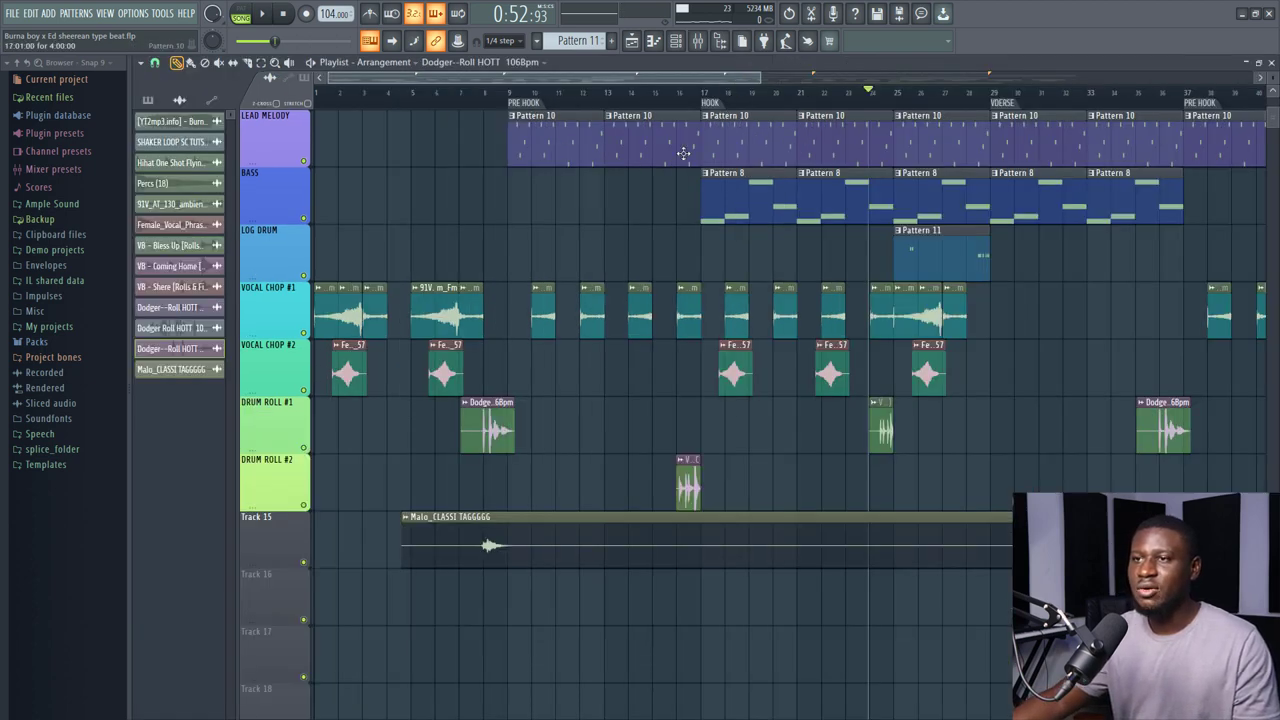
Maximize the playlist to fill the workspace and adjust the zoom
{"action": "left_click", "coordinate": [749, 64]}
{"action": "scroll", "coordinate": [502, 97], "scroll_direction": "down", "scroll_amount": 2}
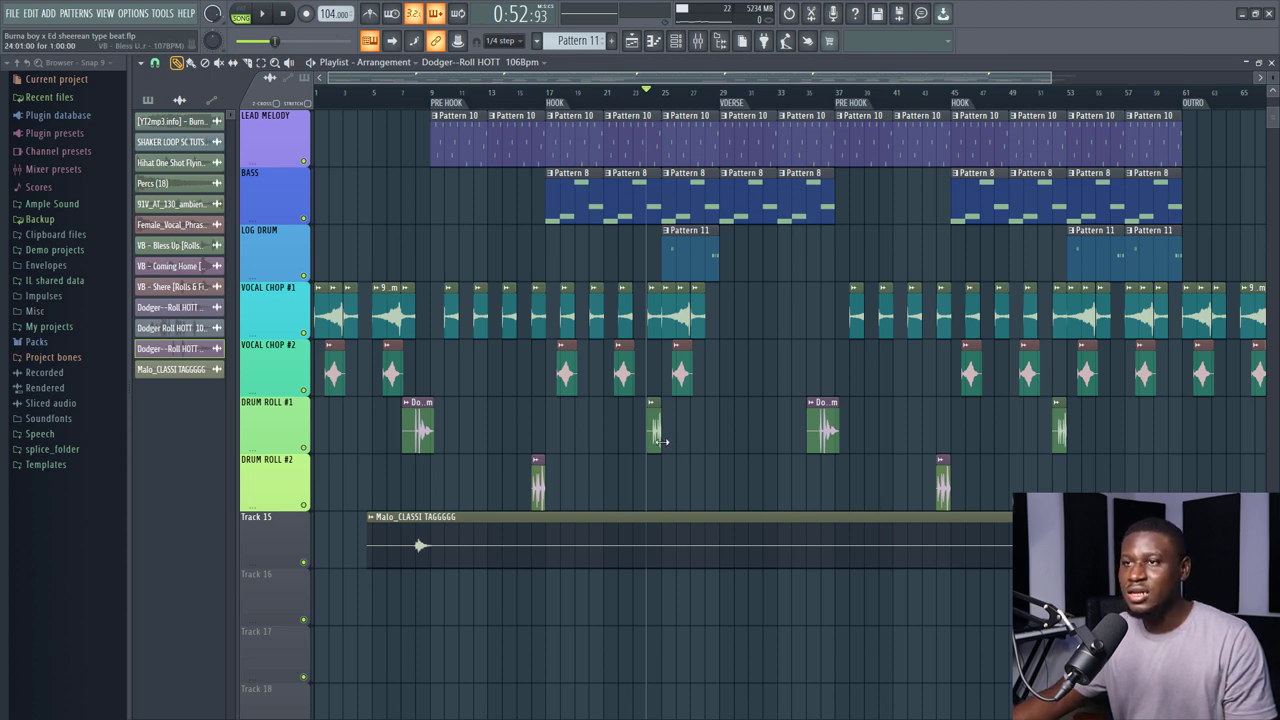
{"action": "scroll", "coordinate": [669, 452], "scroll_direction": "up", "scroll_amount": 1}
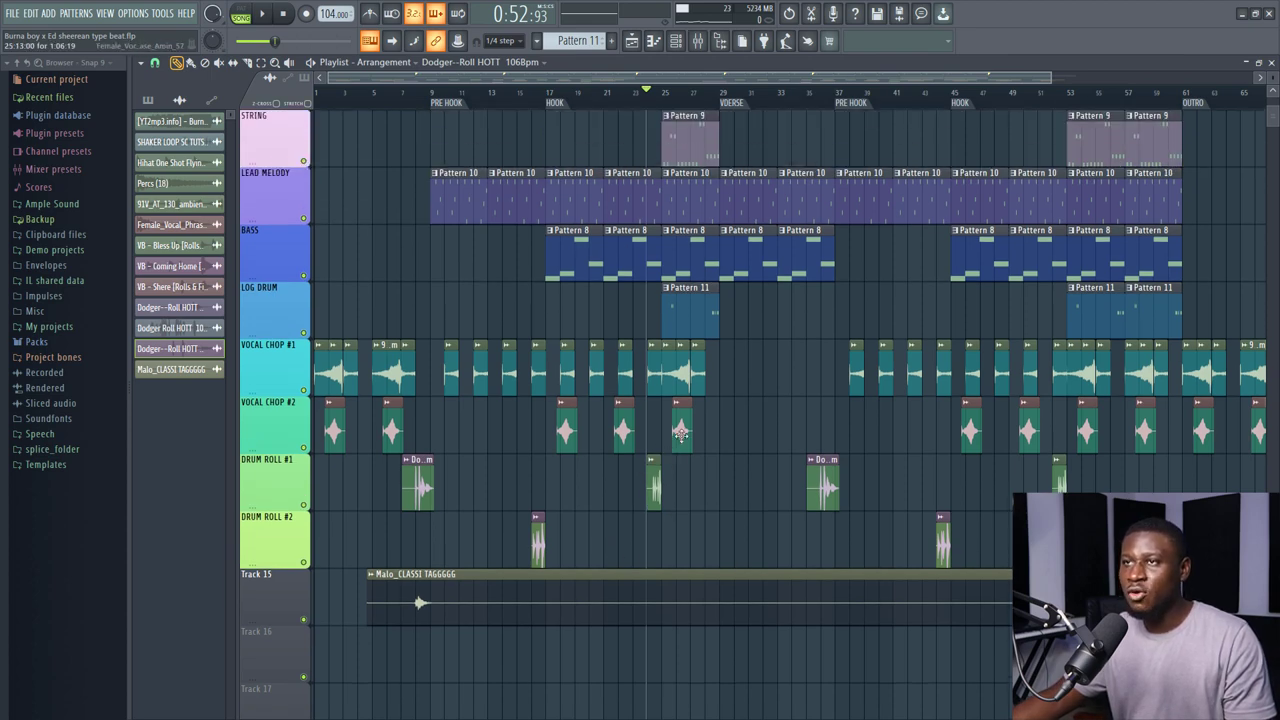
Move the song position to around bar 25, then near bar 53, to view the outro
{"action": "left_click", "coordinate": [668, 103]}
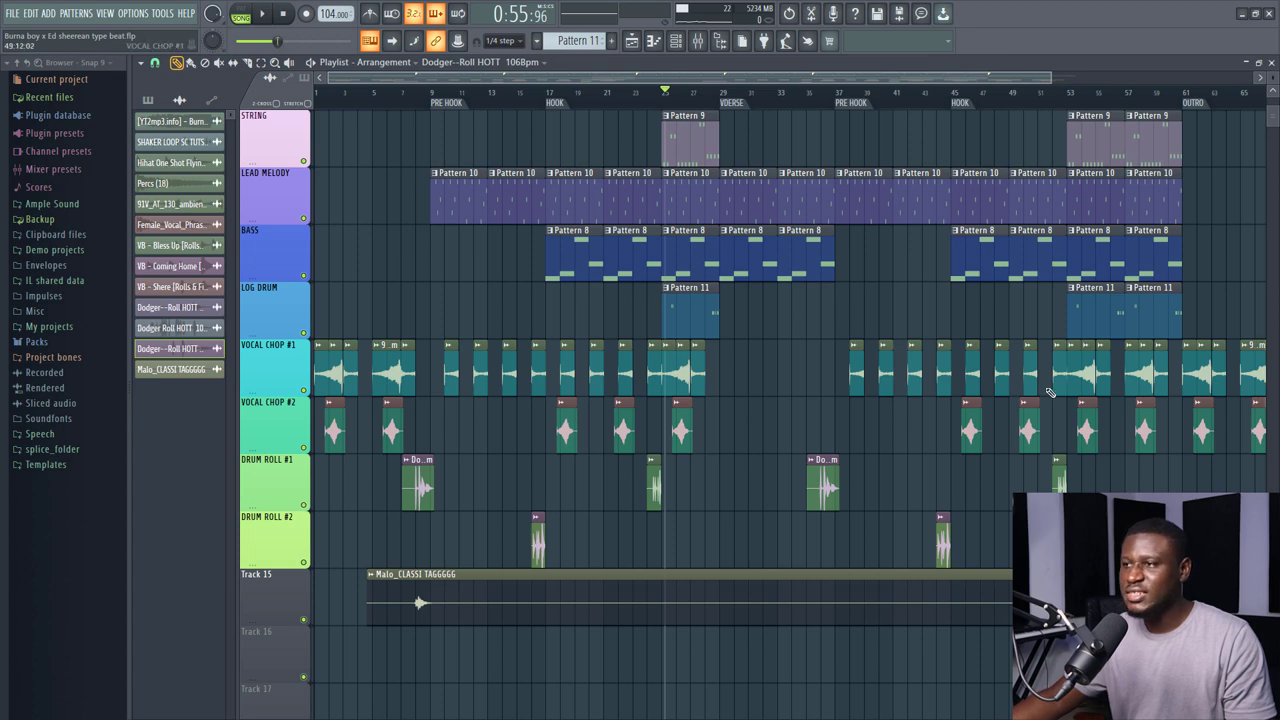
{"action": "left_click", "coordinate": [1068, 96]}
{"action": "left_click", "coordinate": [1056, 96]}
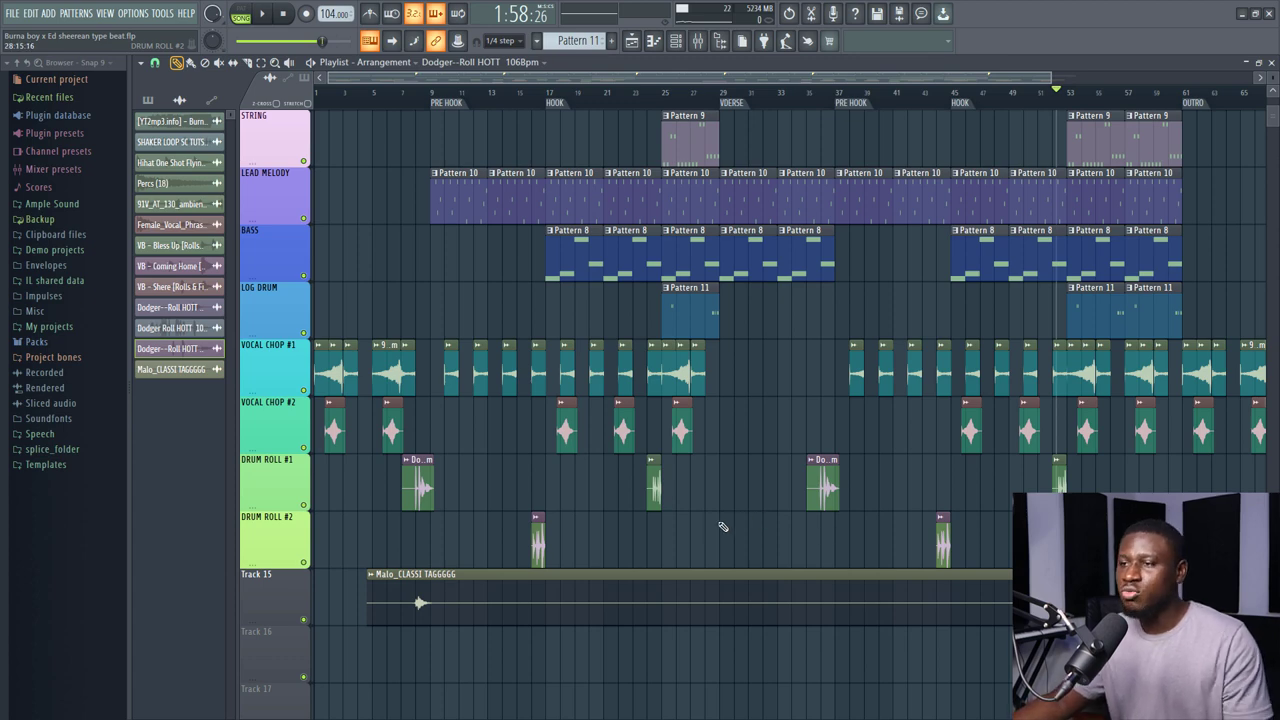
{"action": "scroll", "coordinate": [723, 527], "scroll_direction": "down", "scroll_amount": 2}
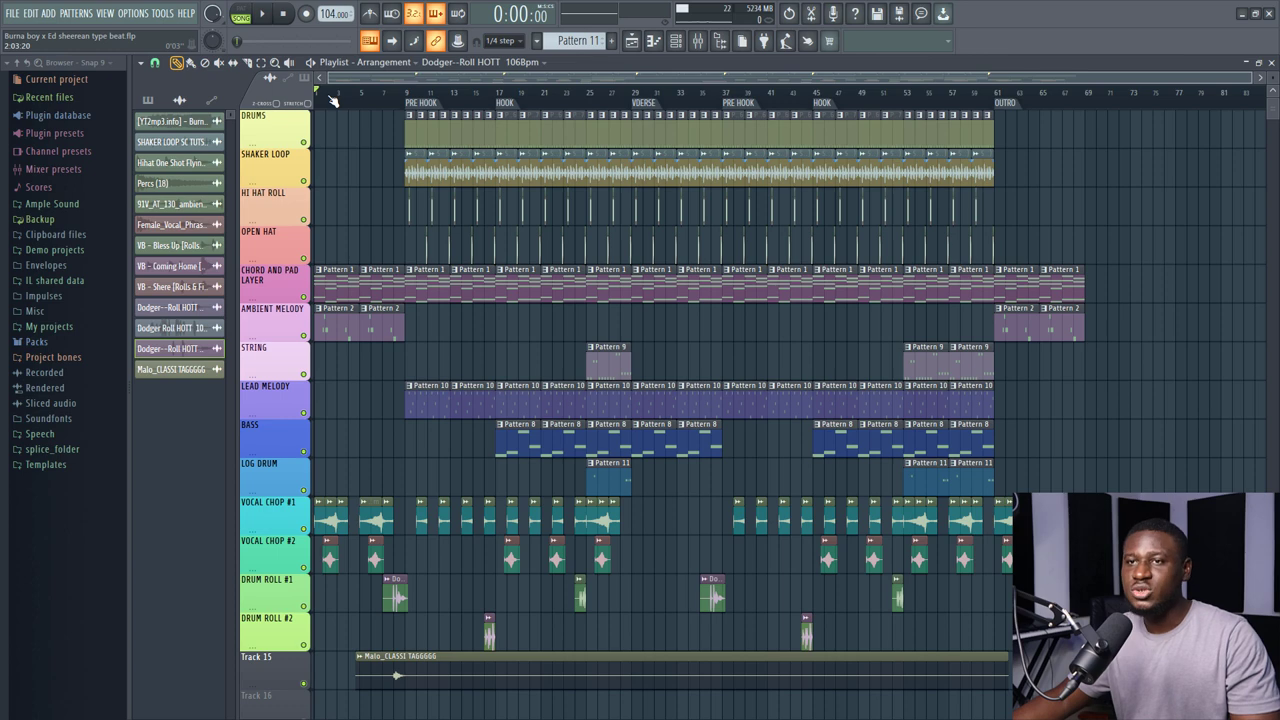
Play the intro from the beginning of the arrangement, then stop
{"action": "key", "text": "space"}
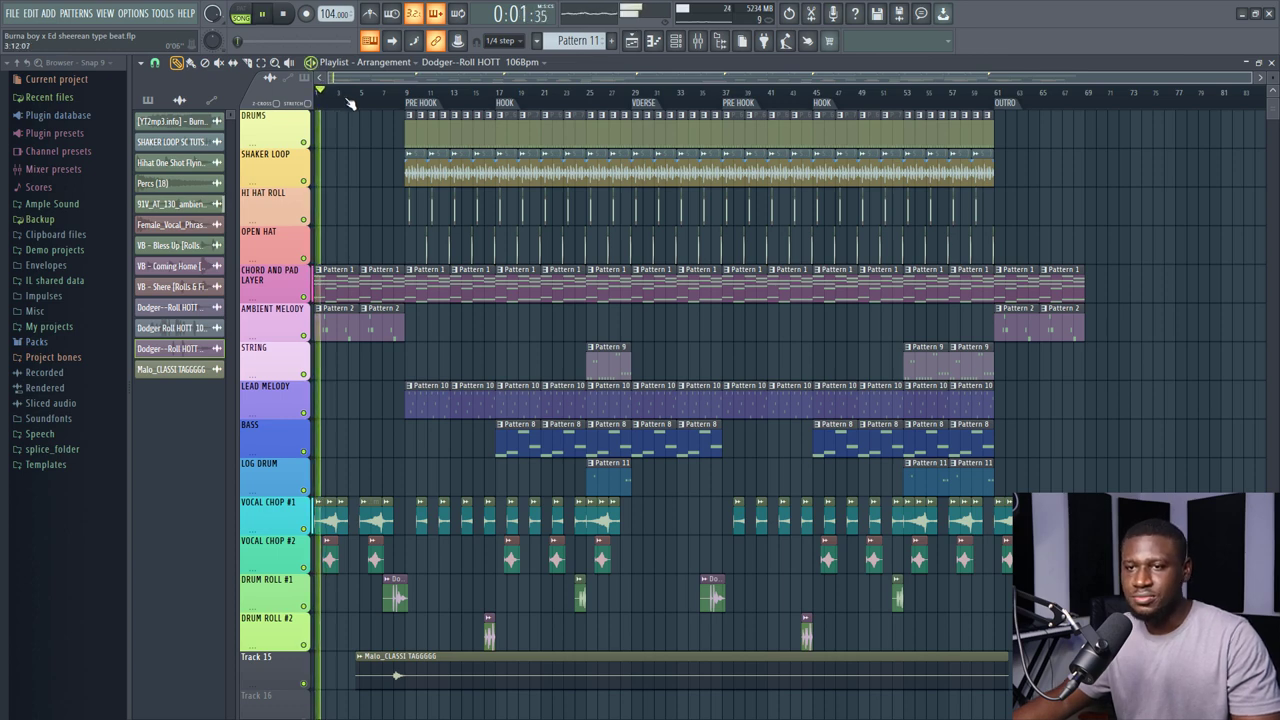
{"action": "scroll", "coordinate": [360, 95], "scroll_direction": "up", "scroll_amount": 2}
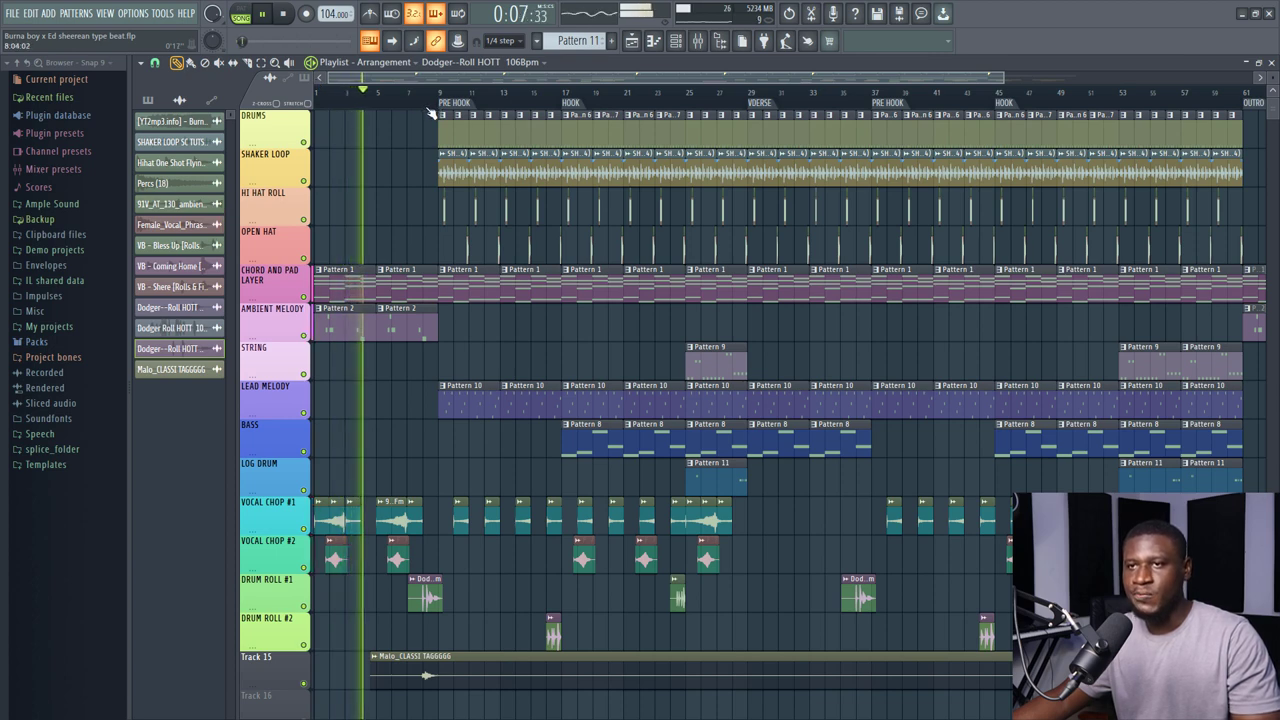
{"action": "key", "text": "space"}
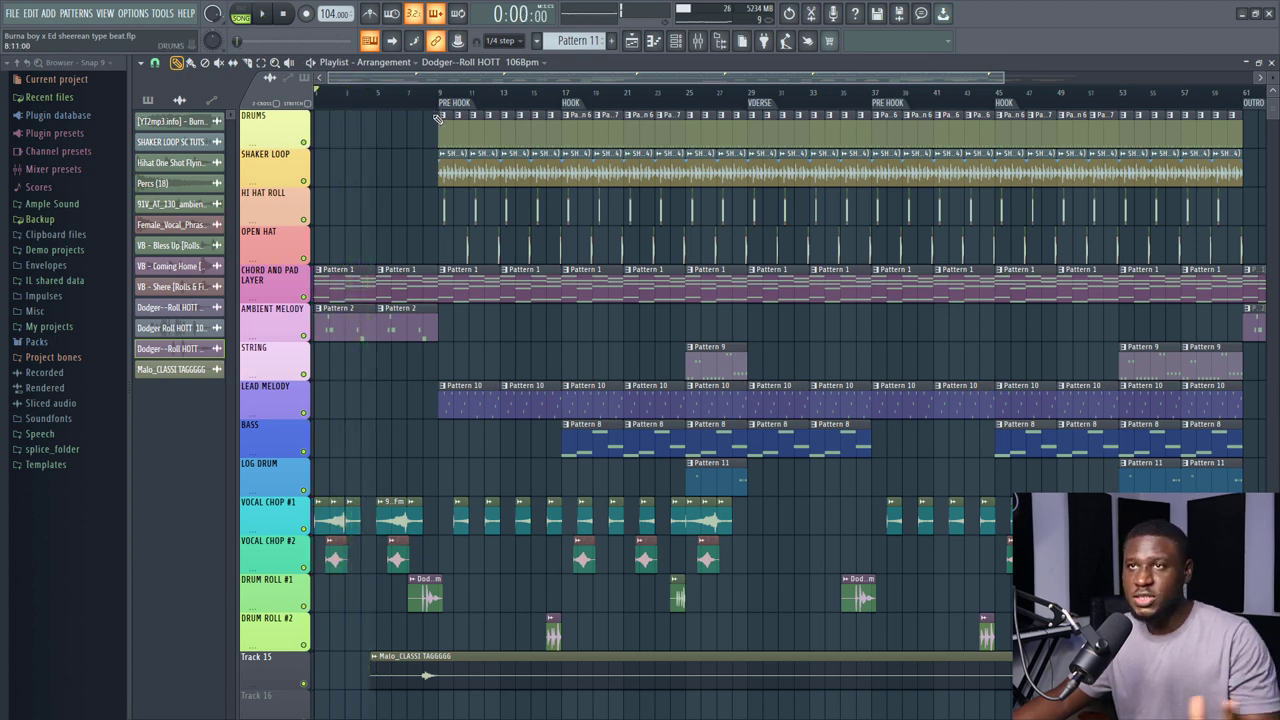
Play the pre-hook from bar 9 and stop at bar 16 where the hook begins
{"action": "left_click", "coordinate": [441, 97]}
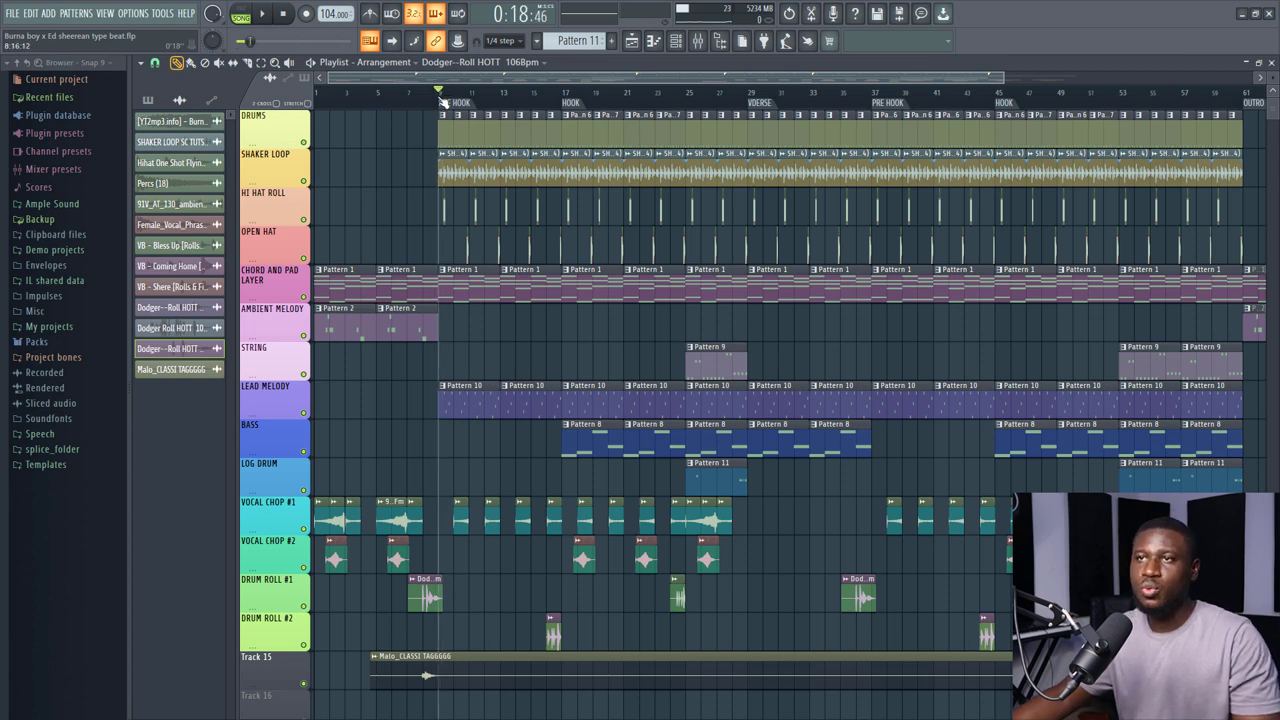
{"action": "key", "text": "space"}
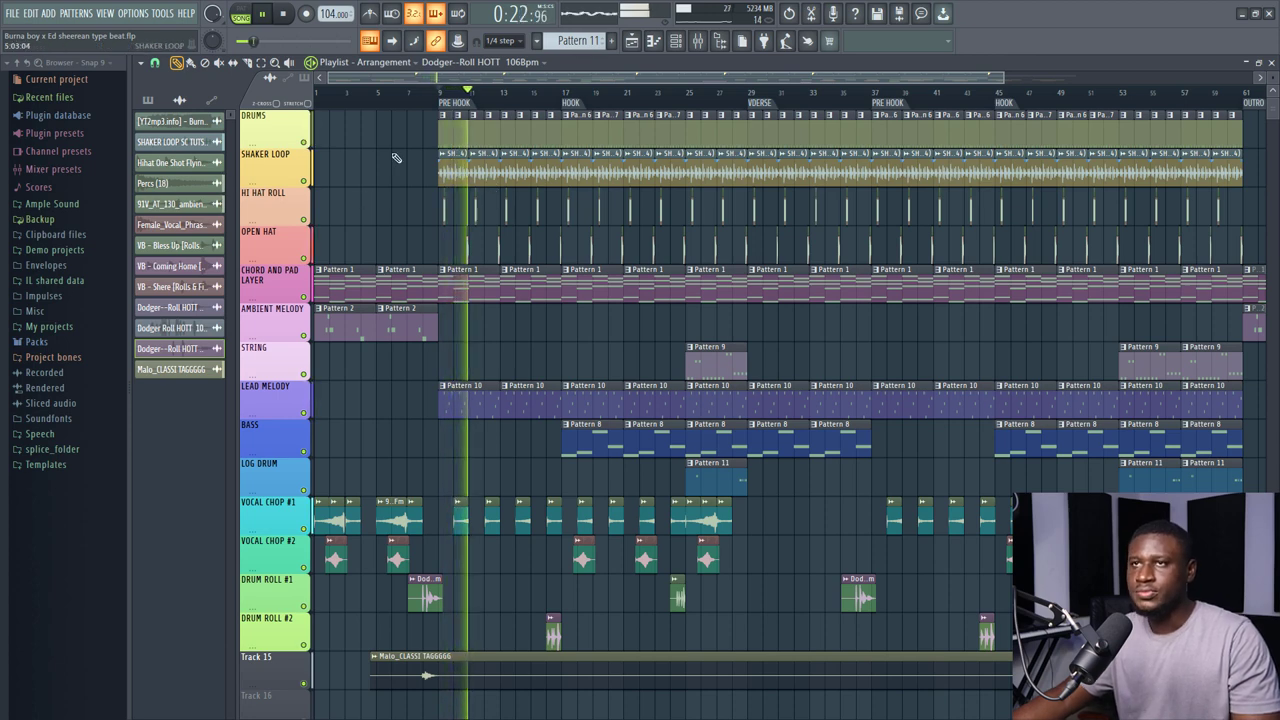
{"action": "scroll", "coordinate": [450, 93], "scroll_direction": "up", "scroll_amount": 2}
{"action": "scroll", "coordinate": [450, 93], "scroll_direction": "down", "scroll_amount": 1}
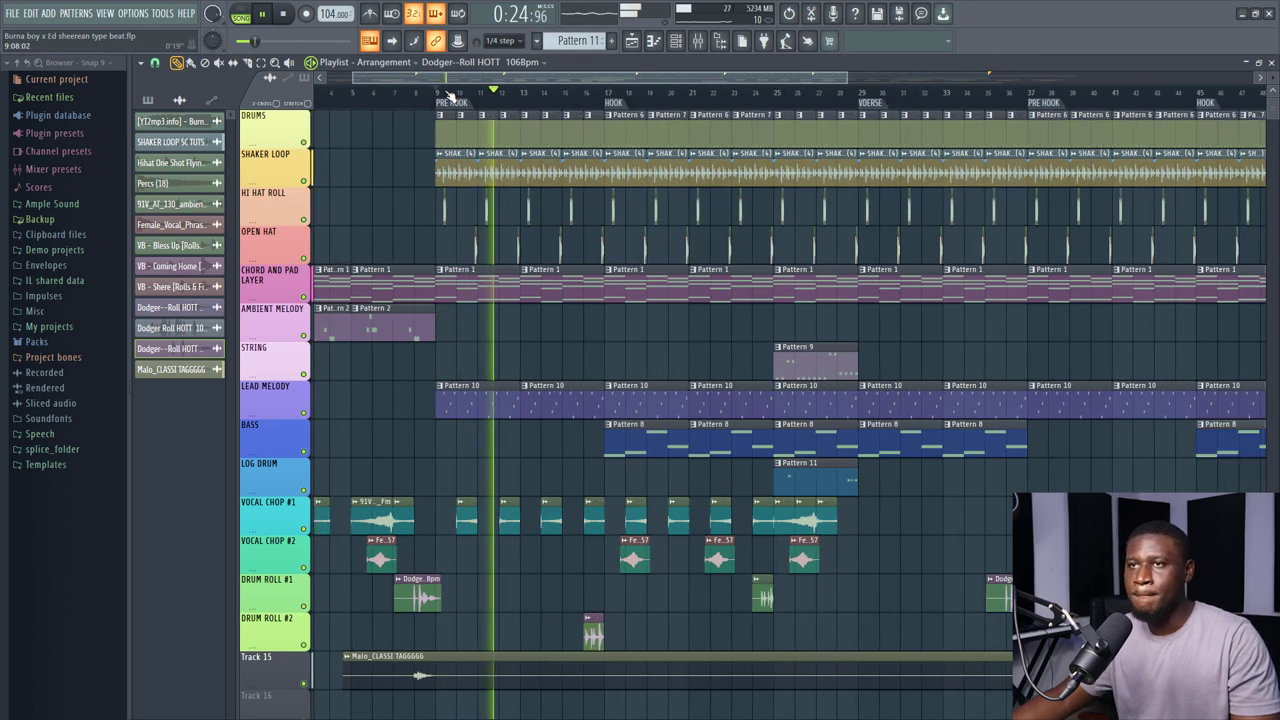
{"action": "scroll", "coordinate": [533, 100], "scroll_direction": "down", "scroll_amount": 2}
{"action": "left_click", "coordinate": [530, 98]}
{"action": "key", "text": "space"}
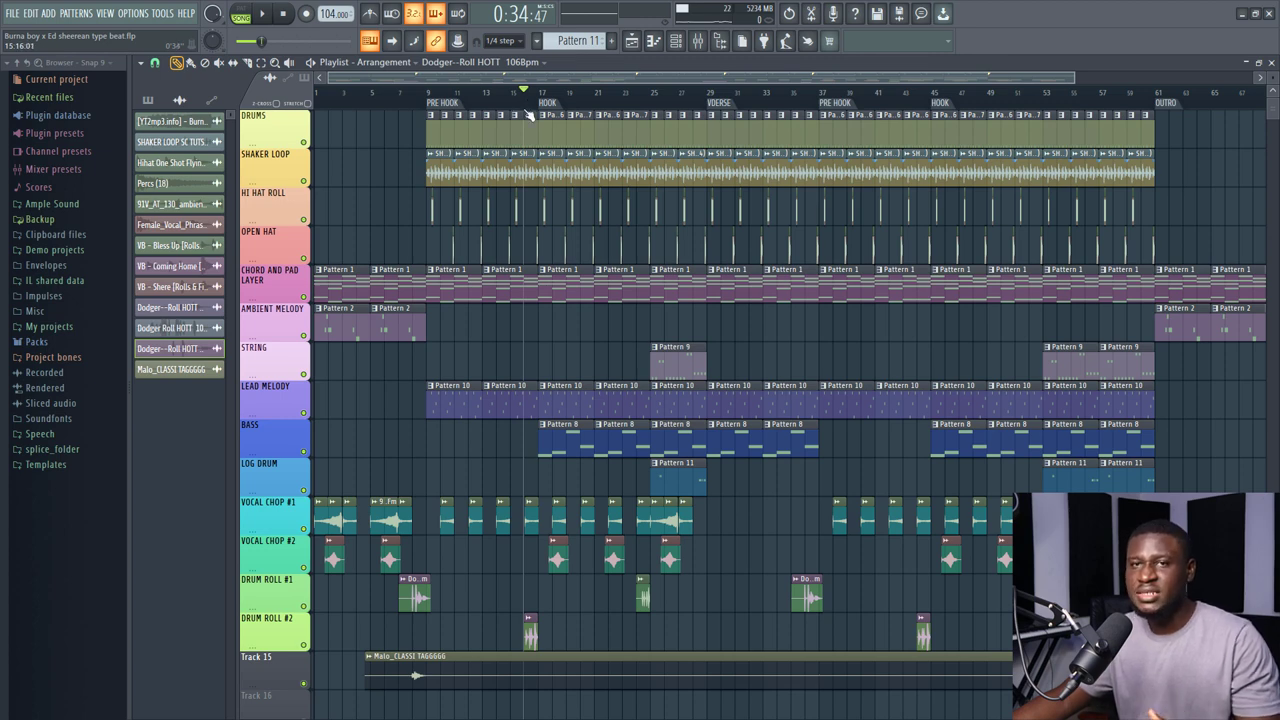
Play the hook from bar 16, then replay from bar 25 where strings and log drum enter
{"action": "key", "text": "space"}
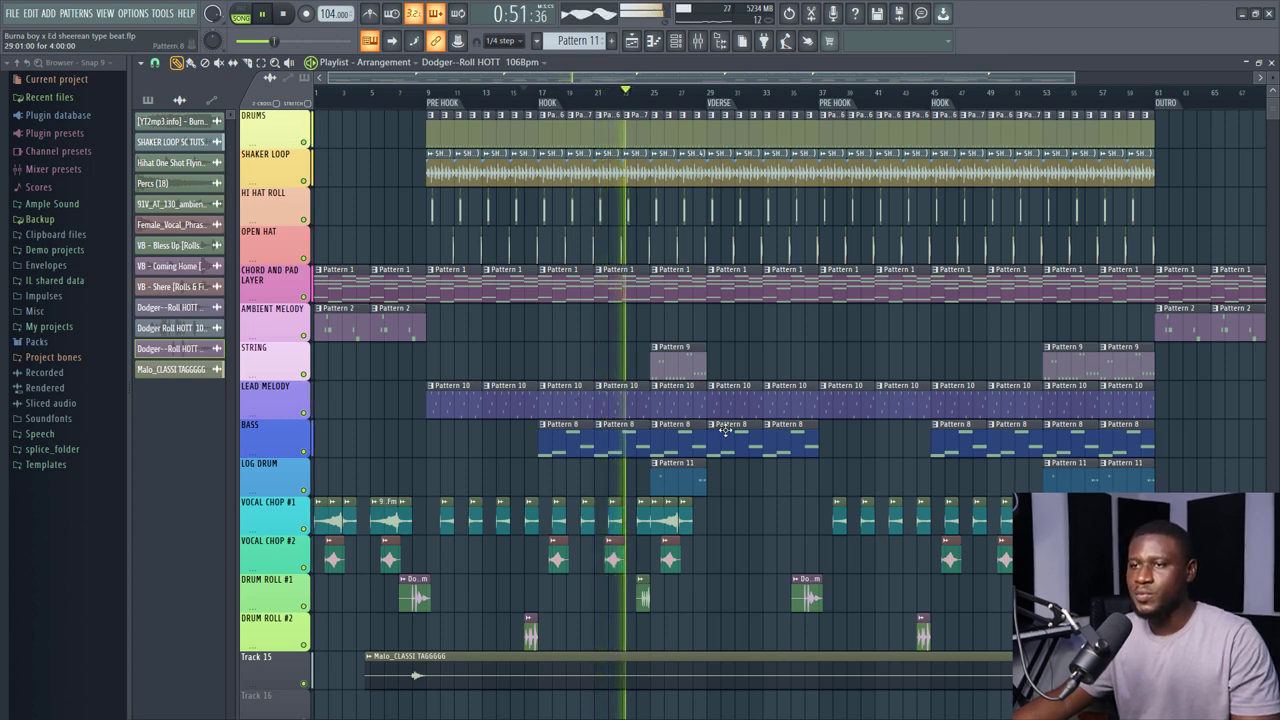
{"action": "key", "text": "space"}
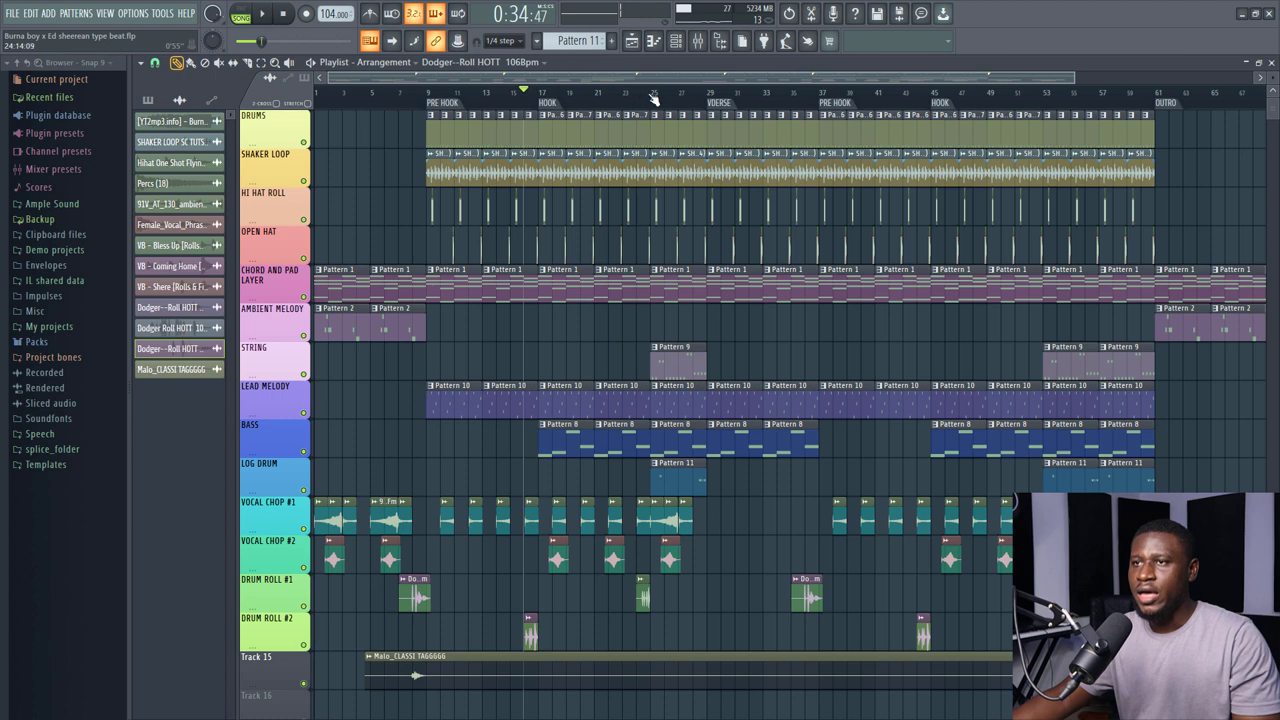
{"action": "left_click", "coordinate": [650, 94]}
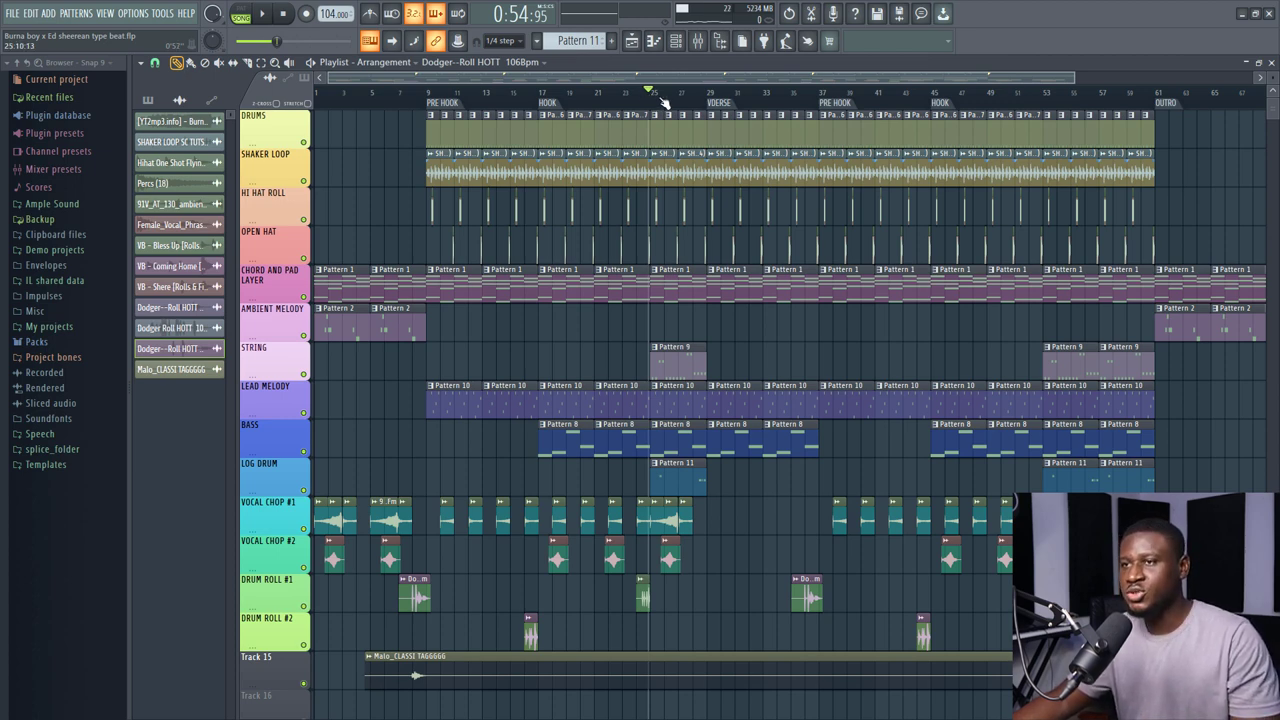
{"action": "key", "text": "space"}
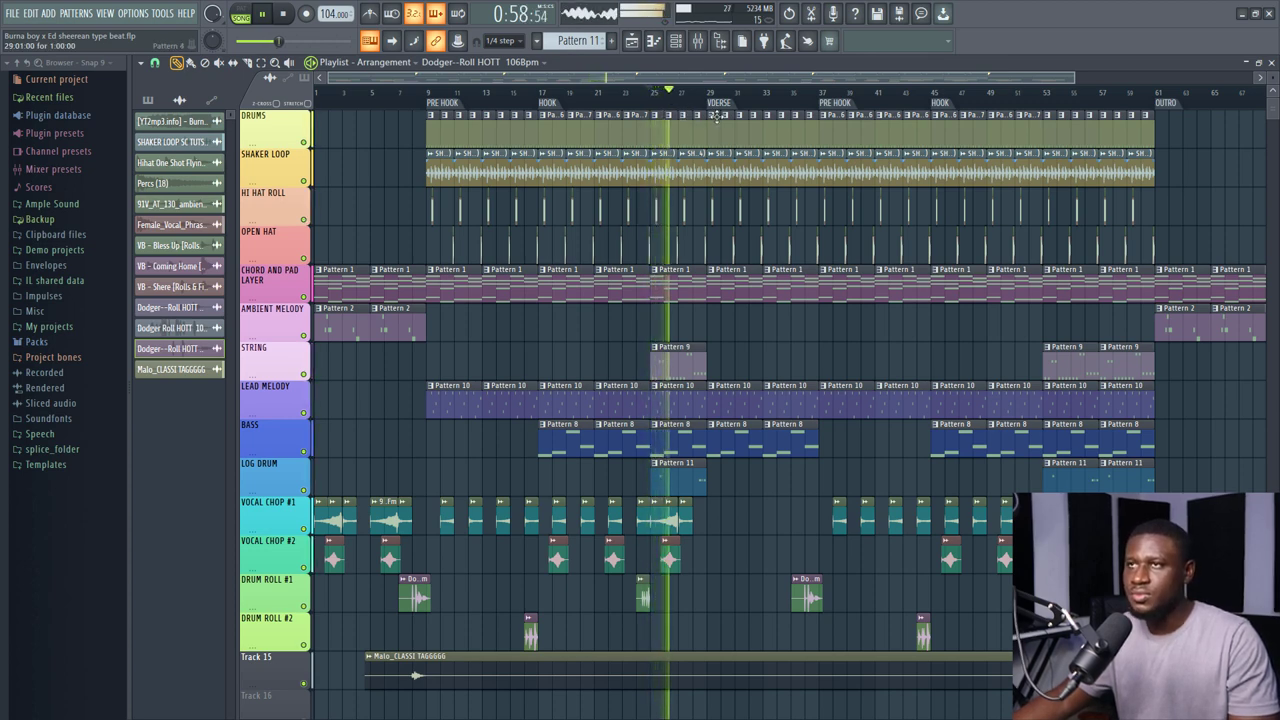
{"action": "key", "text": "space"}
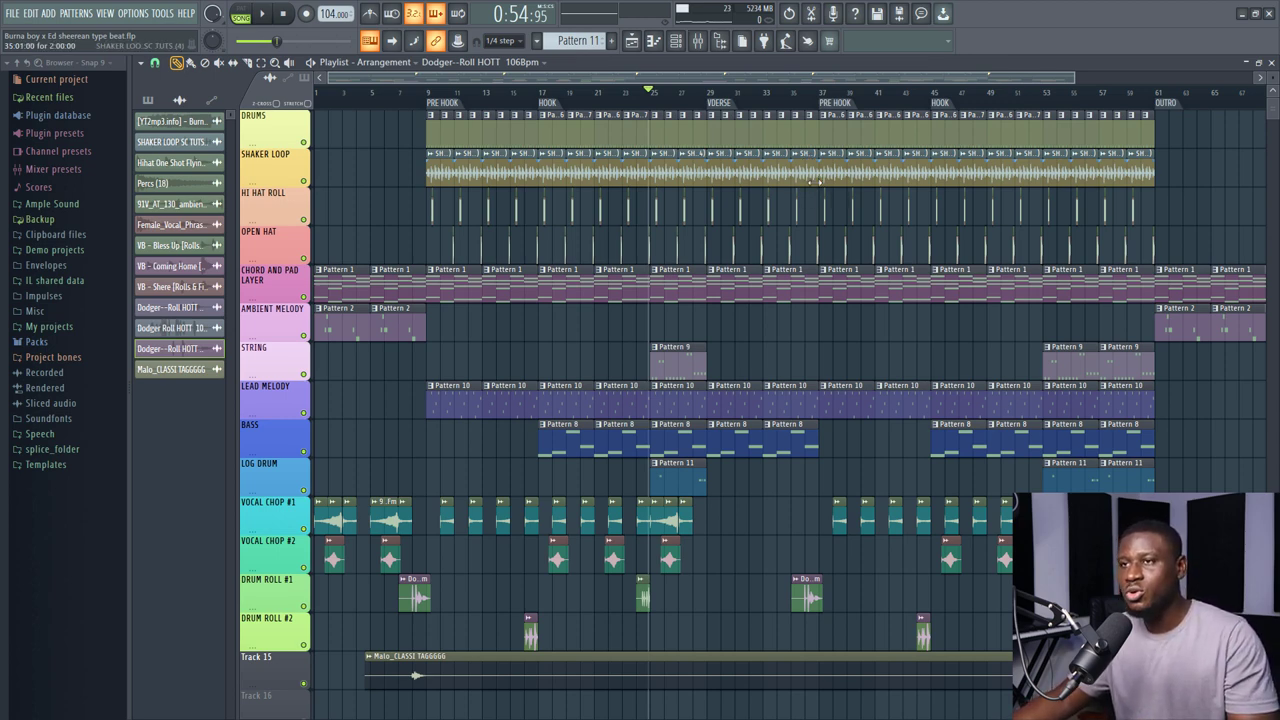
Play the verse from just before bar 29, then stop
{"action": "left_click", "coordinate": [702, 104]}
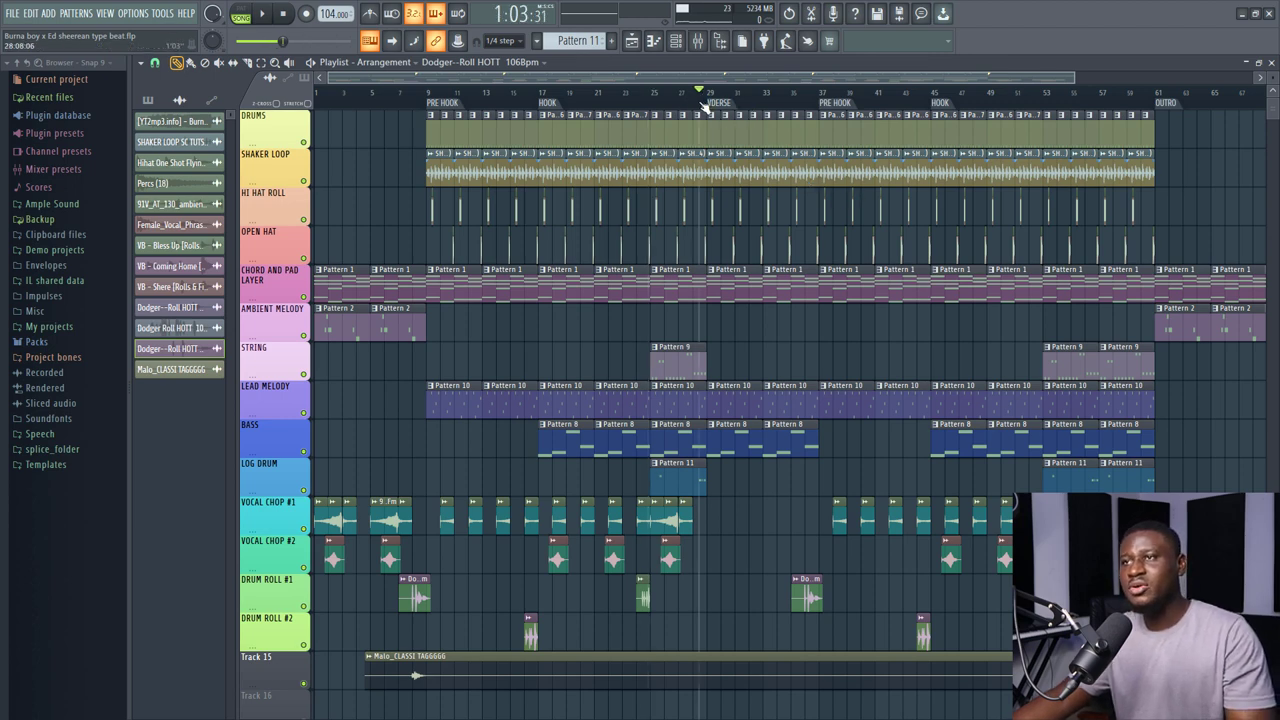
{"action": "left_click", "coordinate": [697, 105]}
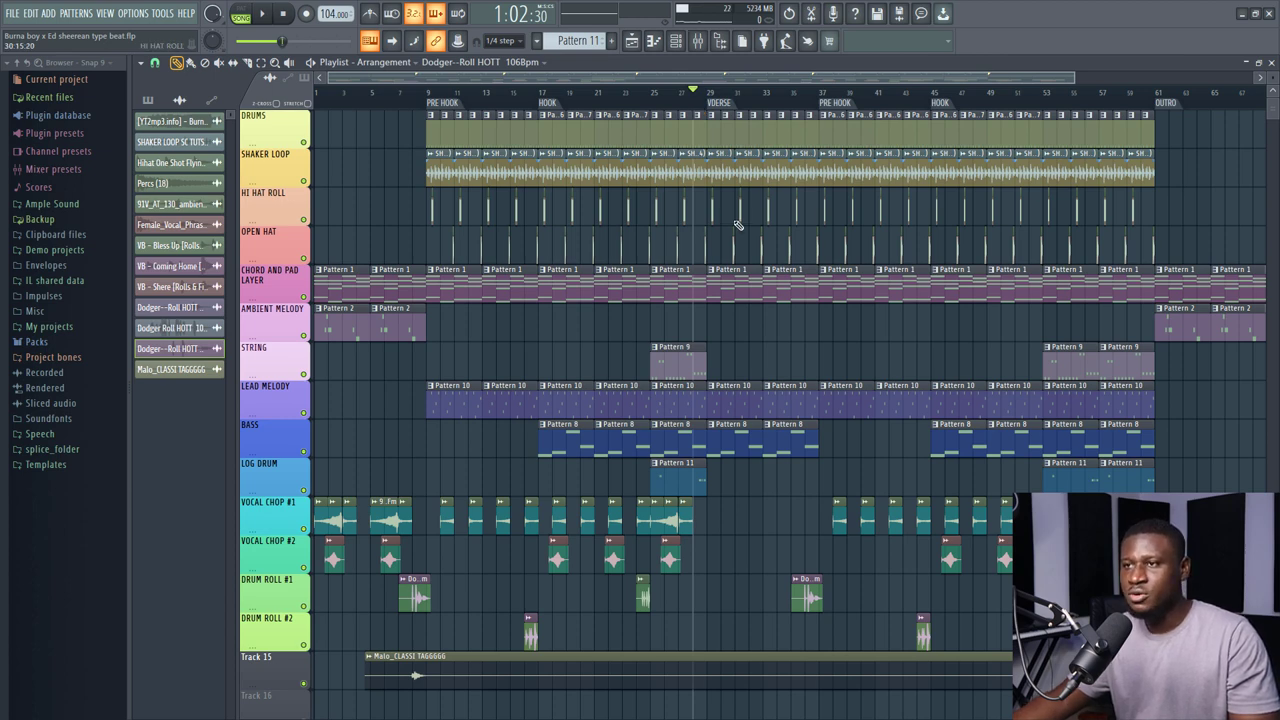
{"action": "key", "text": "space"}
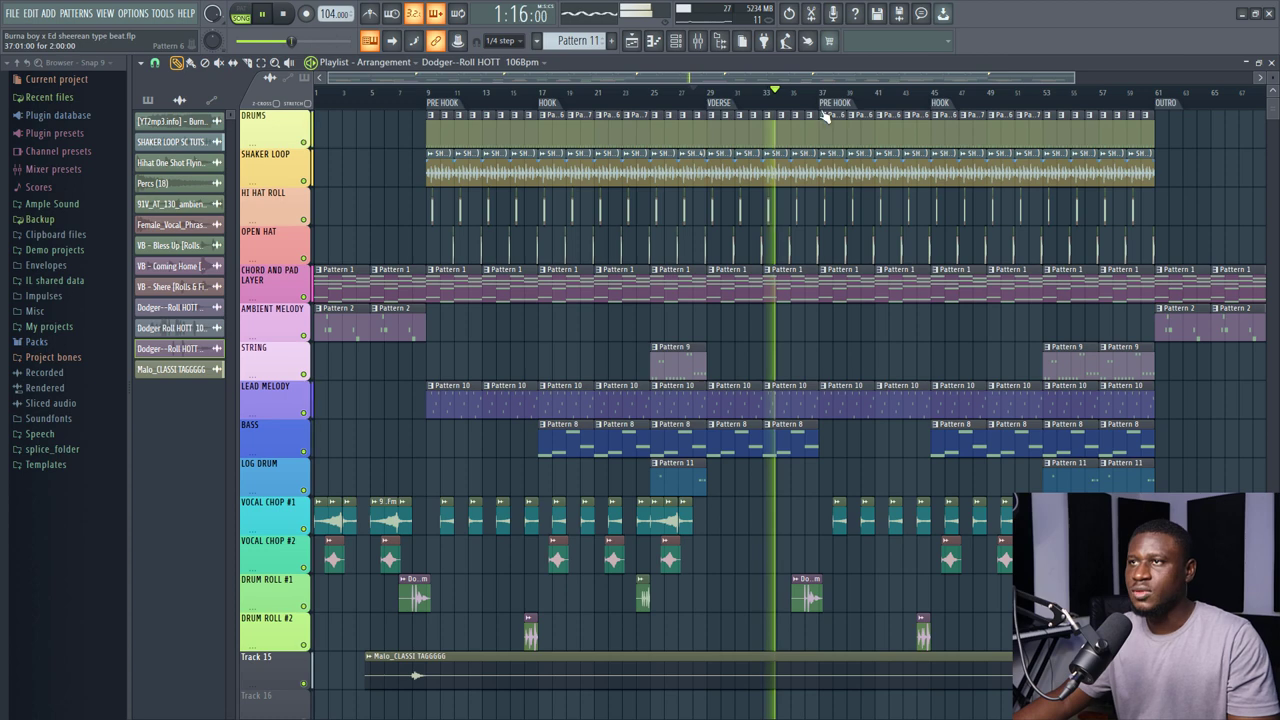
{"action": "key", "text": "space"}
Play the closing bars of the second hook, then start the outro near bar 59
{"action": "left_click_drag", "start_coordinate": [814, 98], "coordinate": [808, 104]}
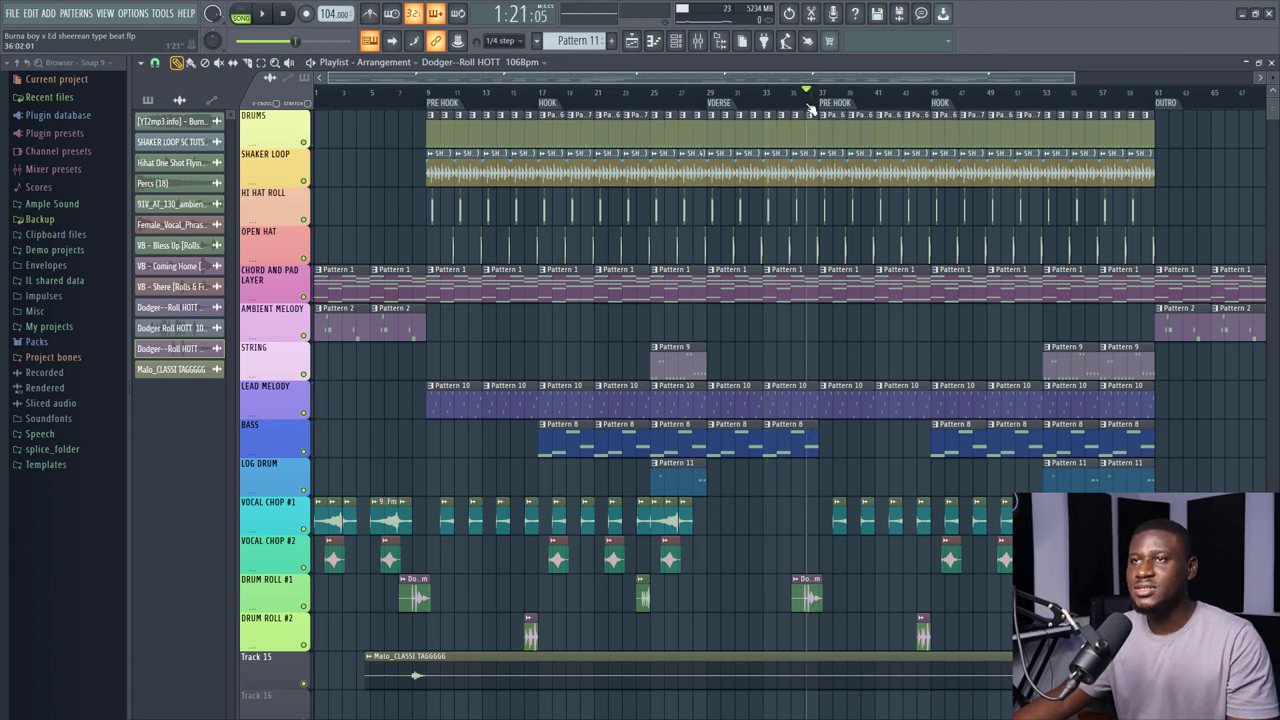
{"action": "scroll", "coordinate": [811, 104], "scroll_direction": "down", "scroll_amount": 2}
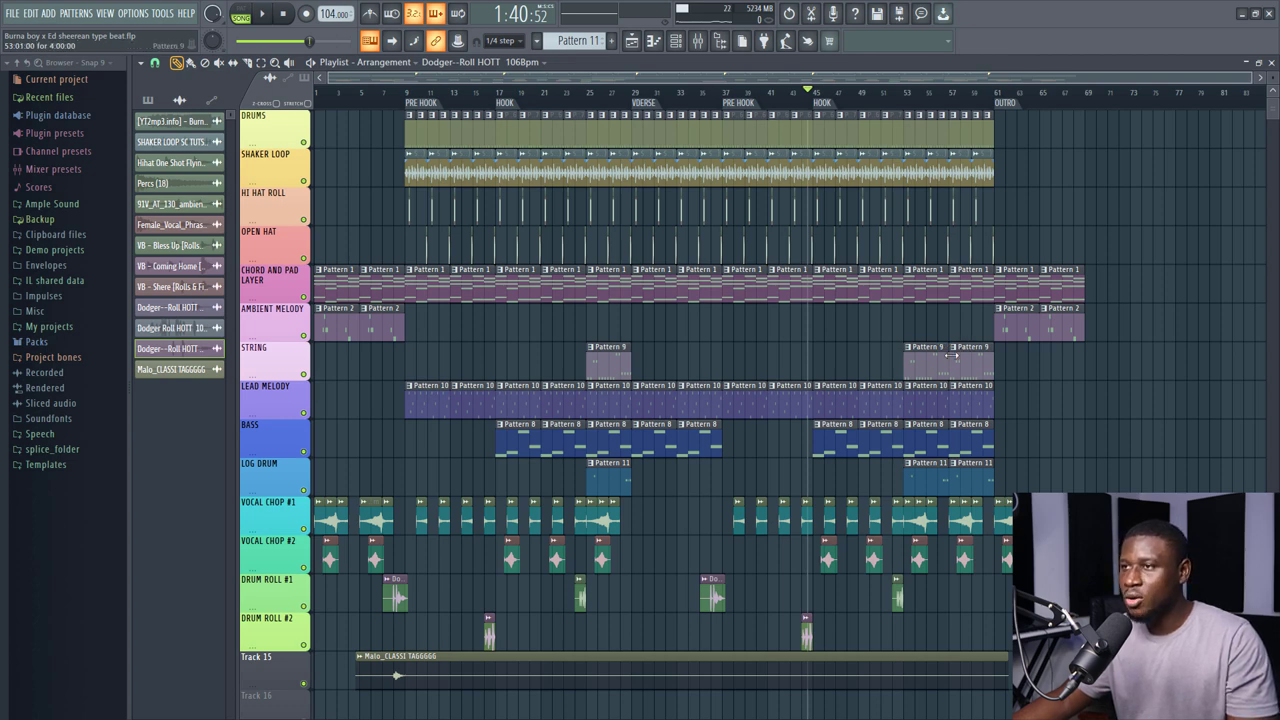
{"action": "left_click", "coordinate": [893, 92]}
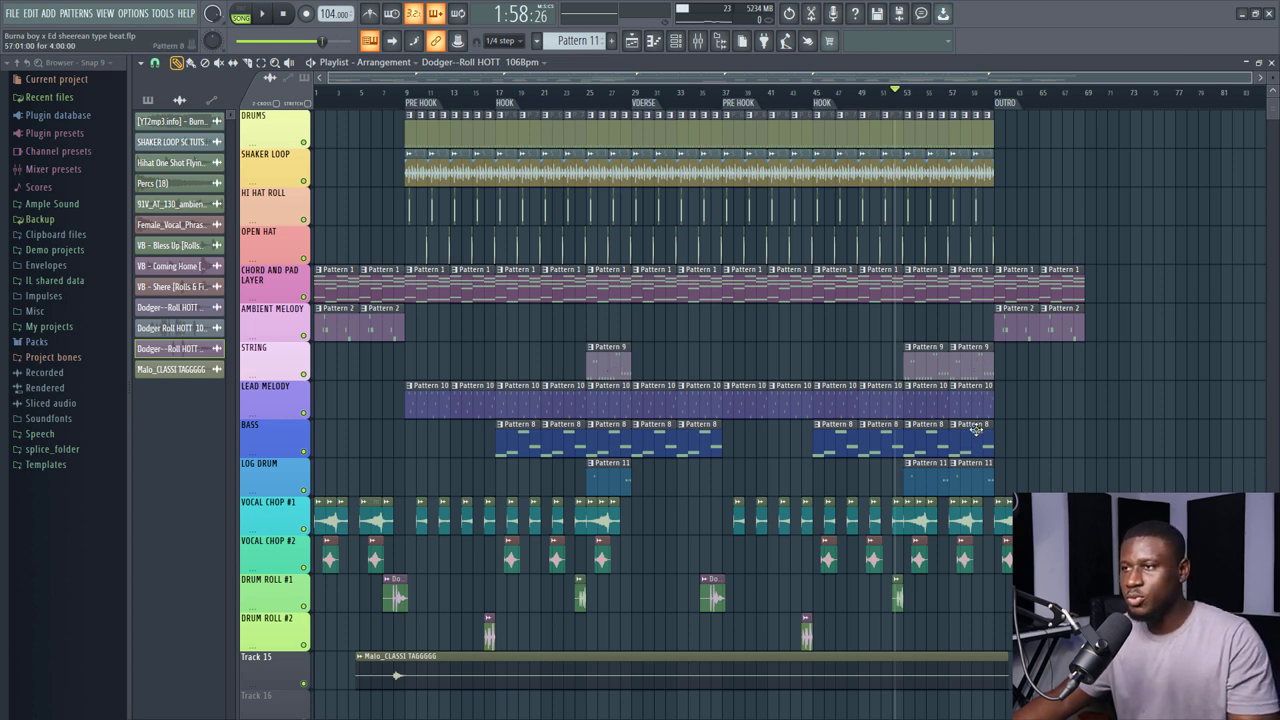
{"action": "key", "text": "space"}
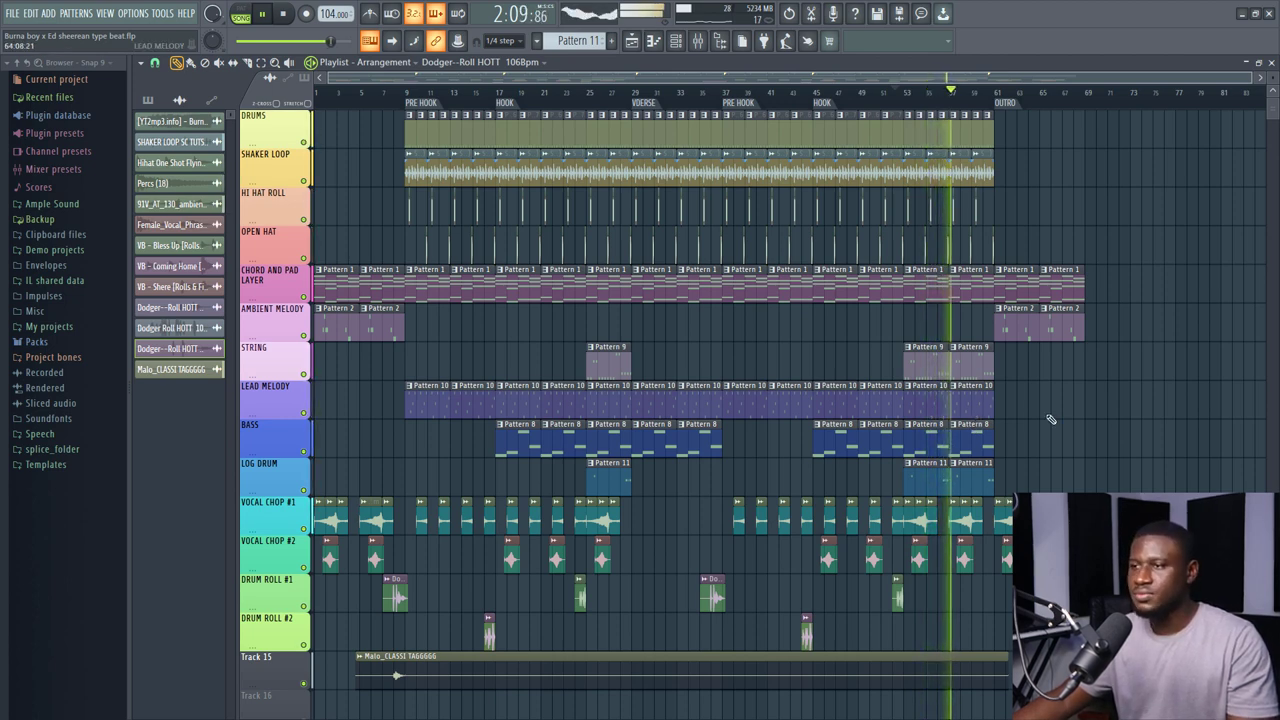
{"action": "key", "text": "space"}
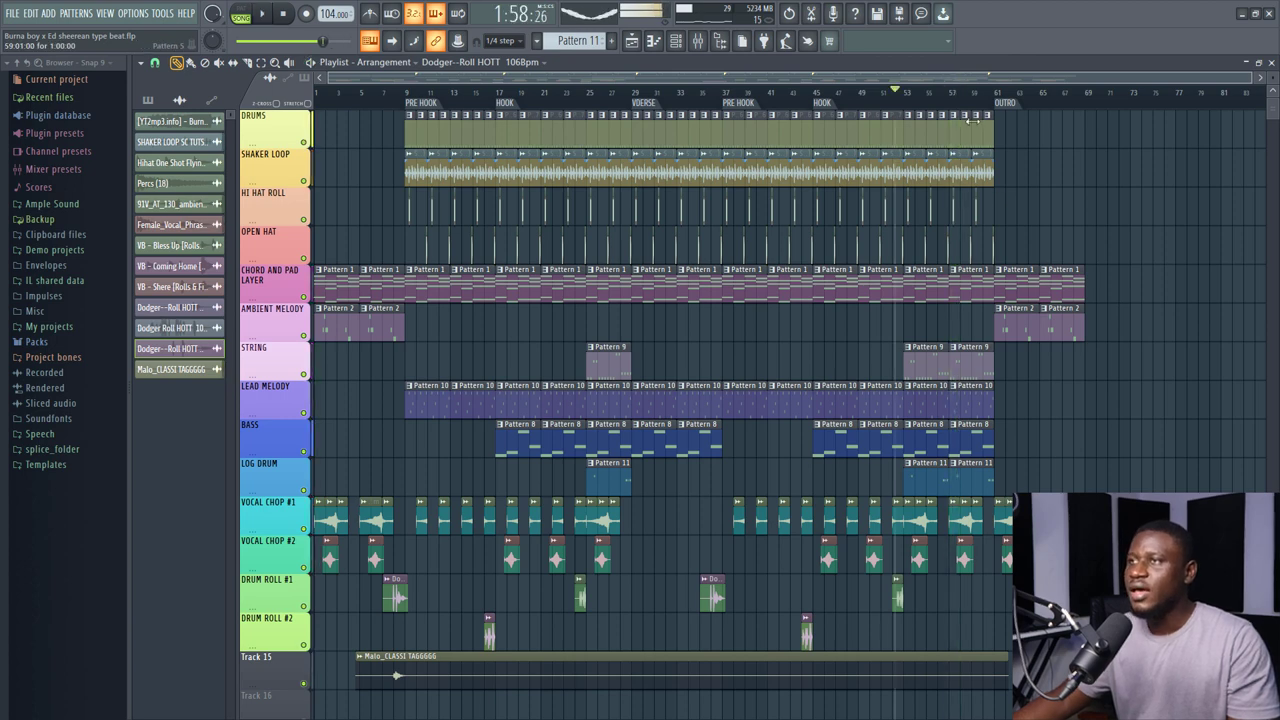
{"action": "left_click", "coordinate": [977, 95]}
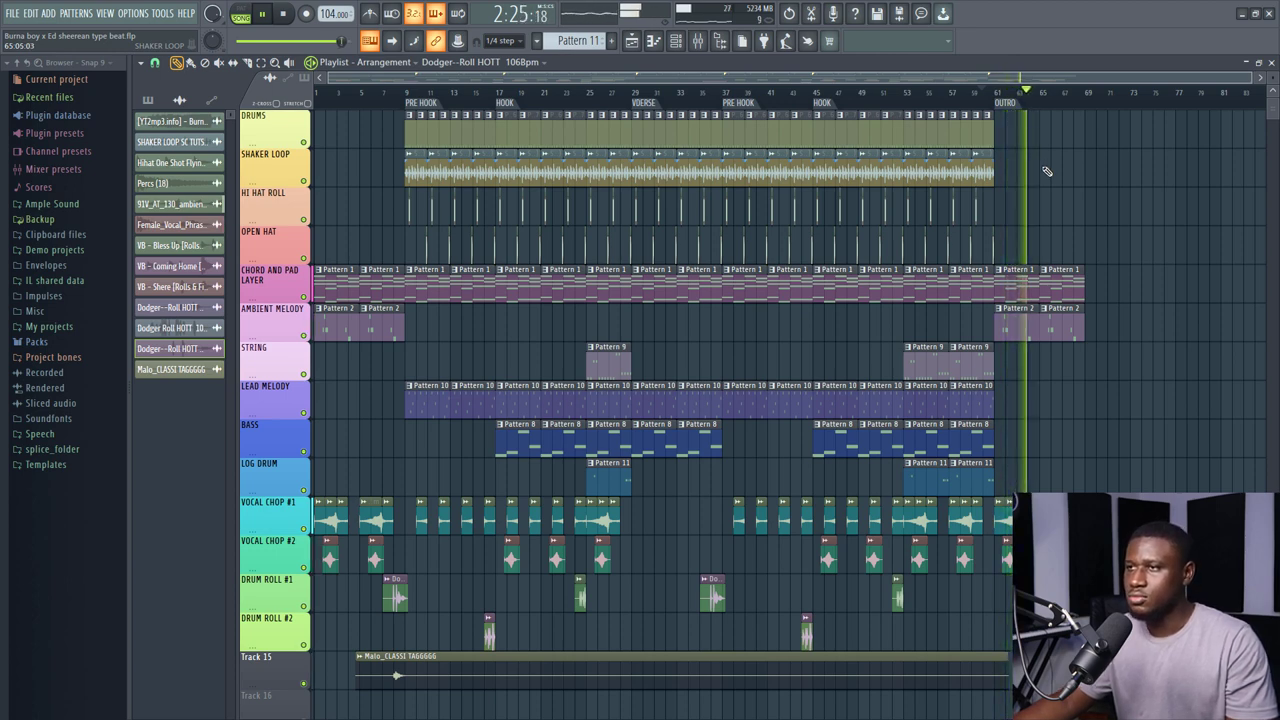
Stop playback once the outro has finished
{"action": "key", "text": "space"}
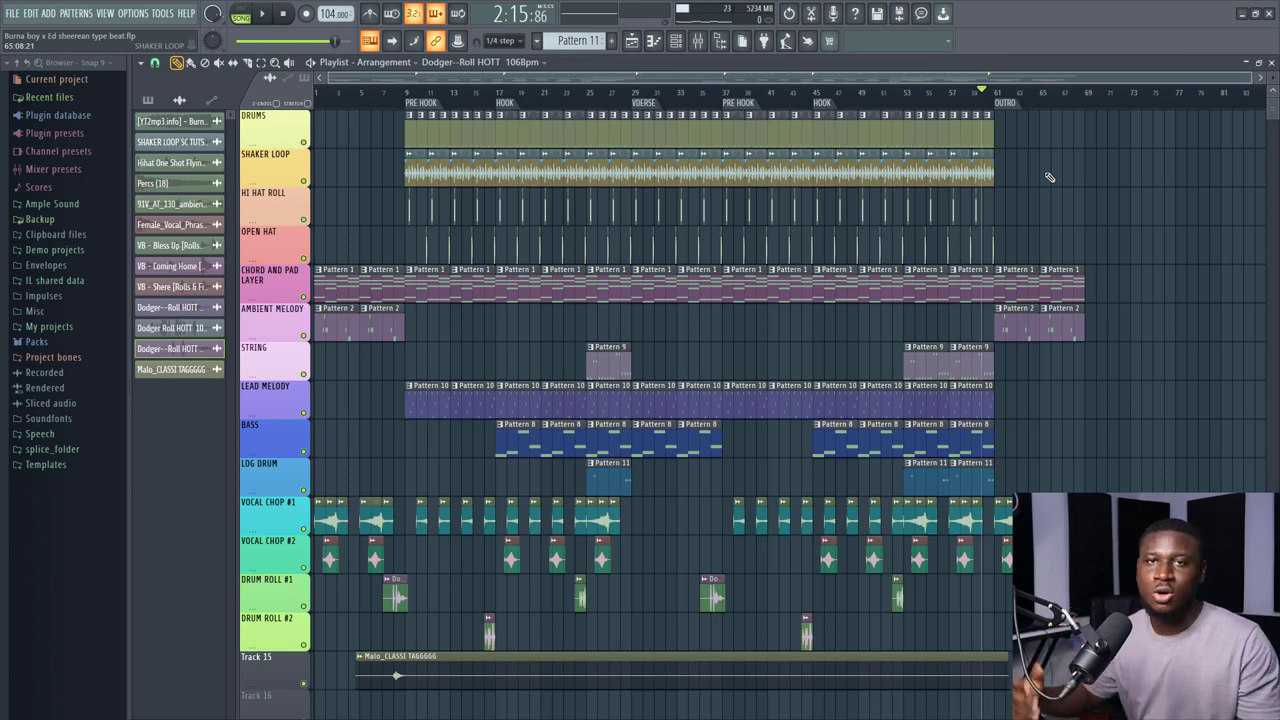
{"action": "key", "text": "Home"}
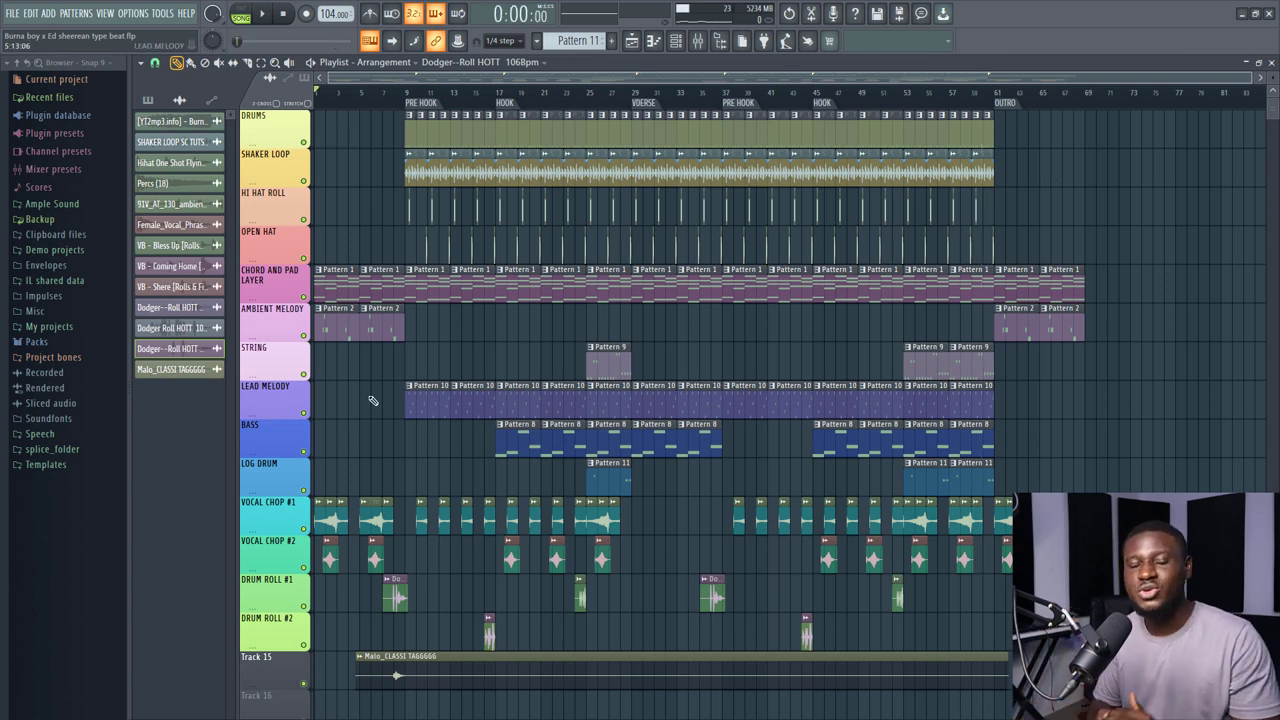